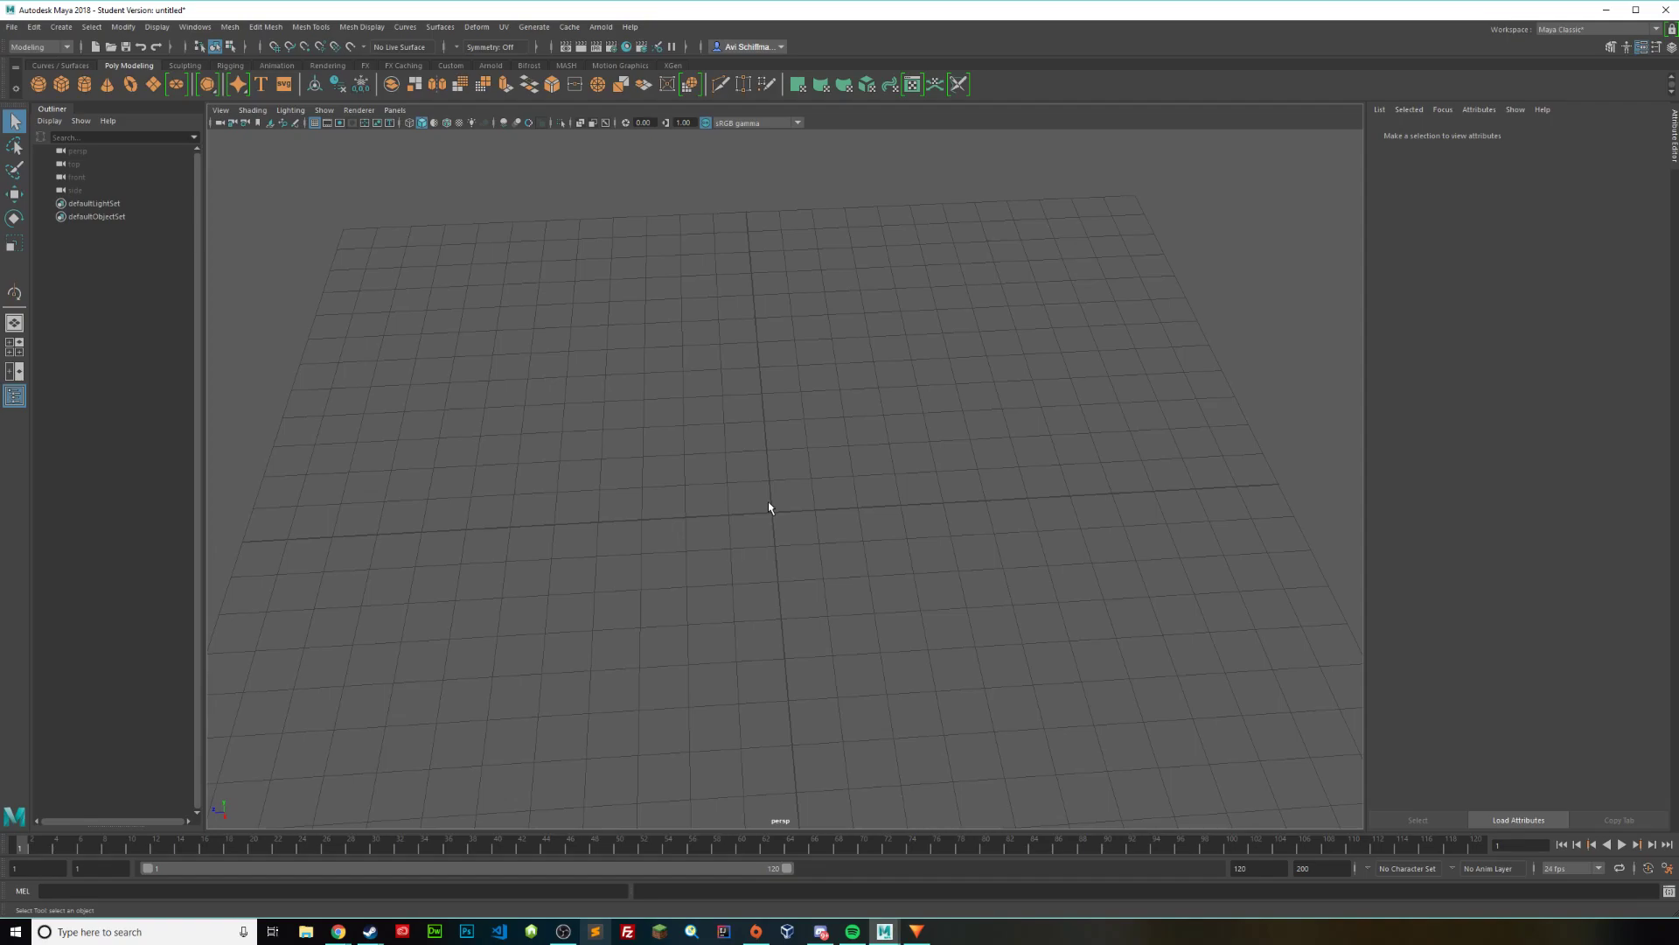
scroll(788, 437, down, 8)
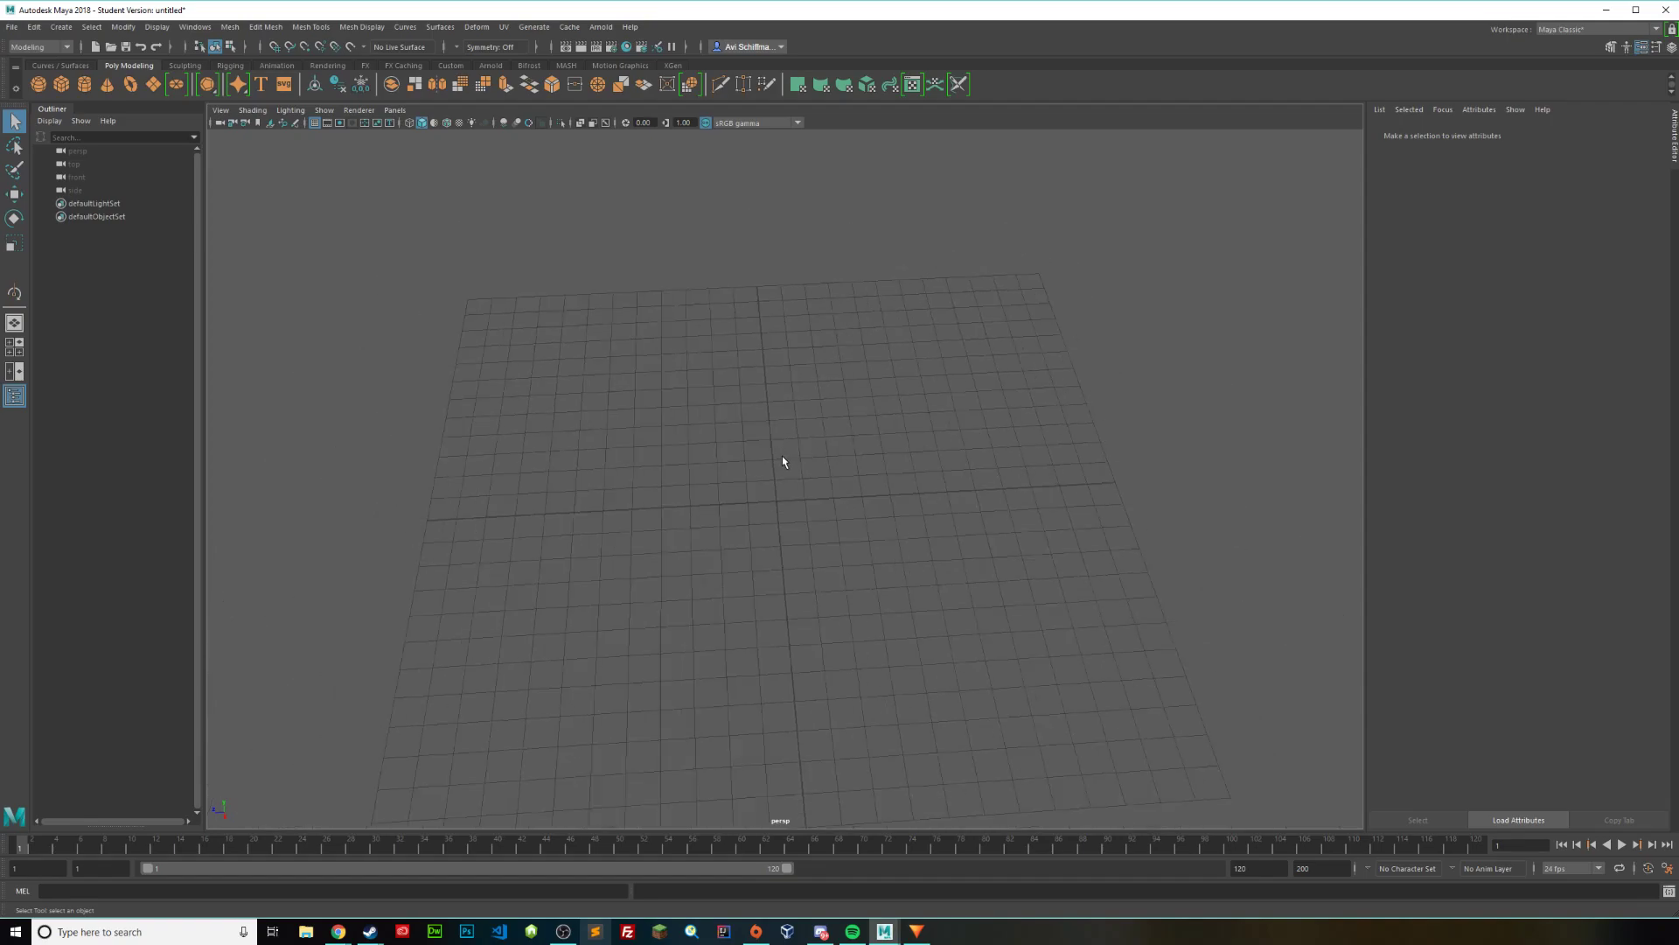
scroll(779, 446, up, 4)
scroll(783, 459, up, 3)
alt+middle_drag(789, 481, 810, 464)
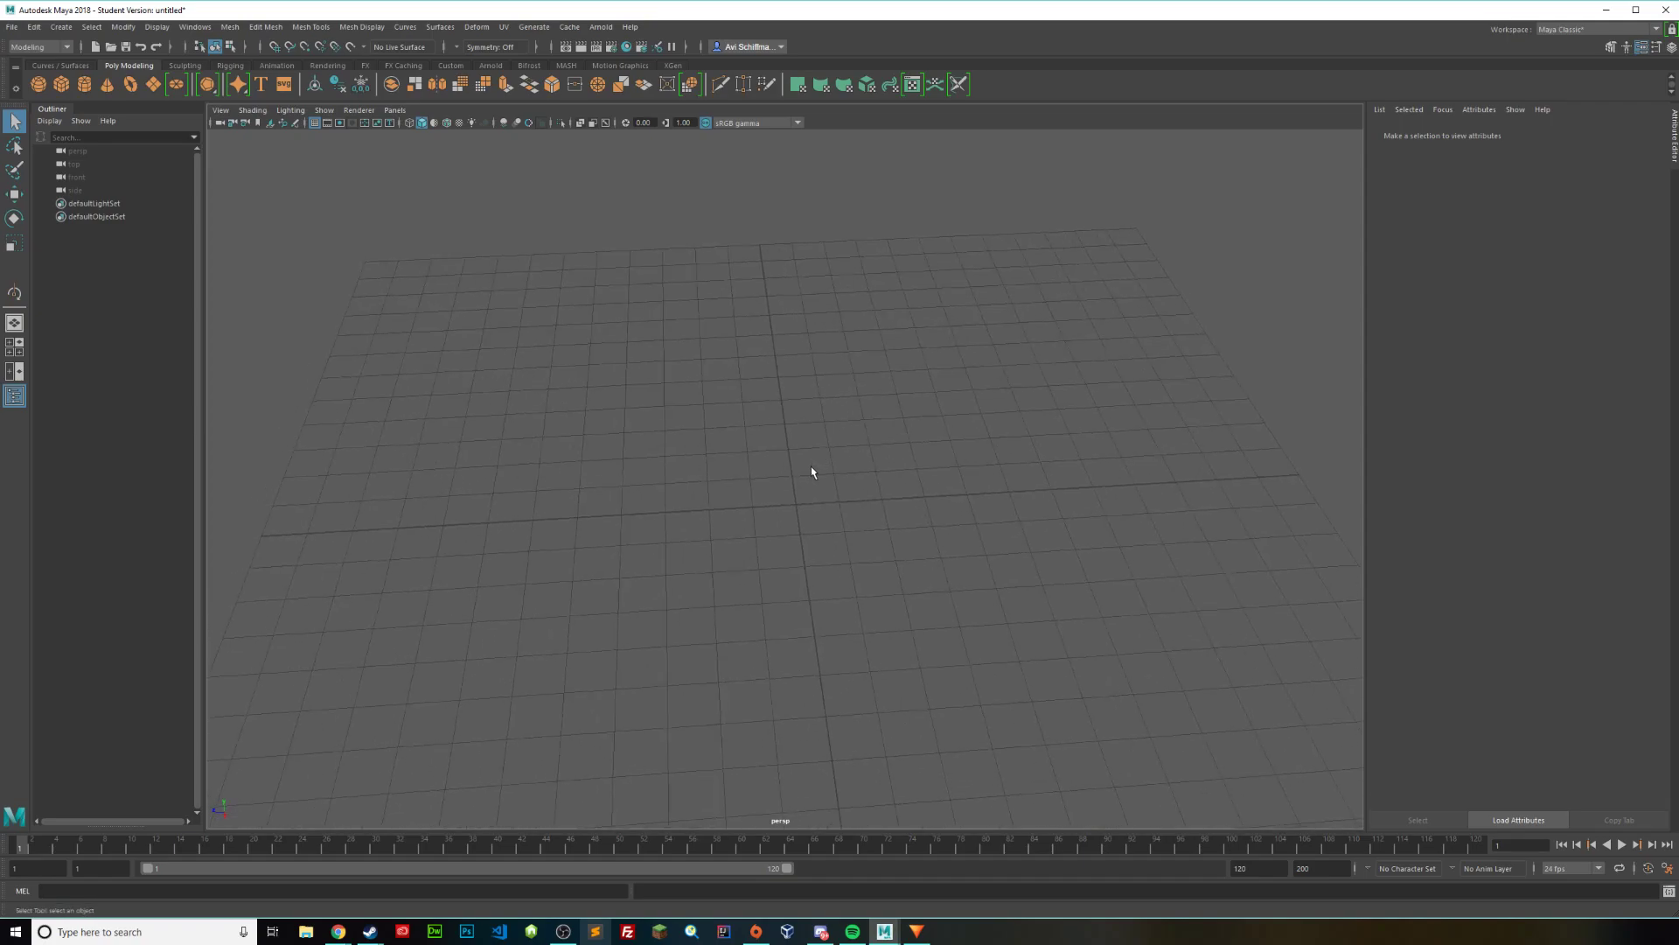
Step: Import the lifeline drumstick JPG from the Desktop as an image plane in the side view
key(space)
click(807, 476)
mouse_move(848, 769)
click(1020, 778)
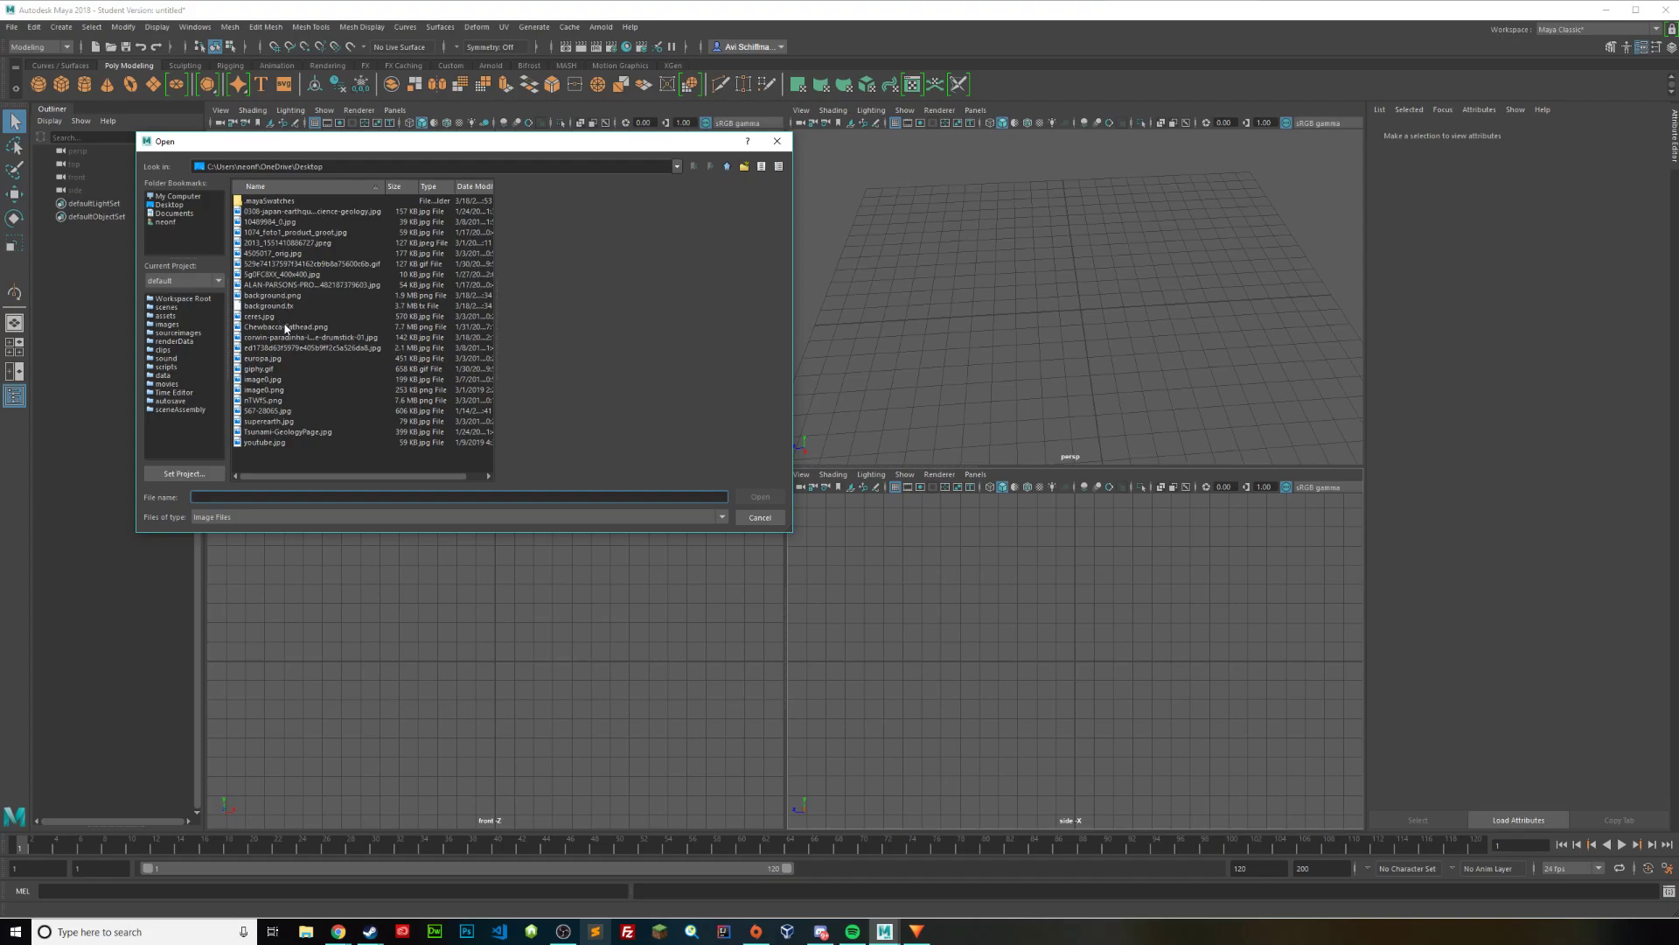
click(286, 339)
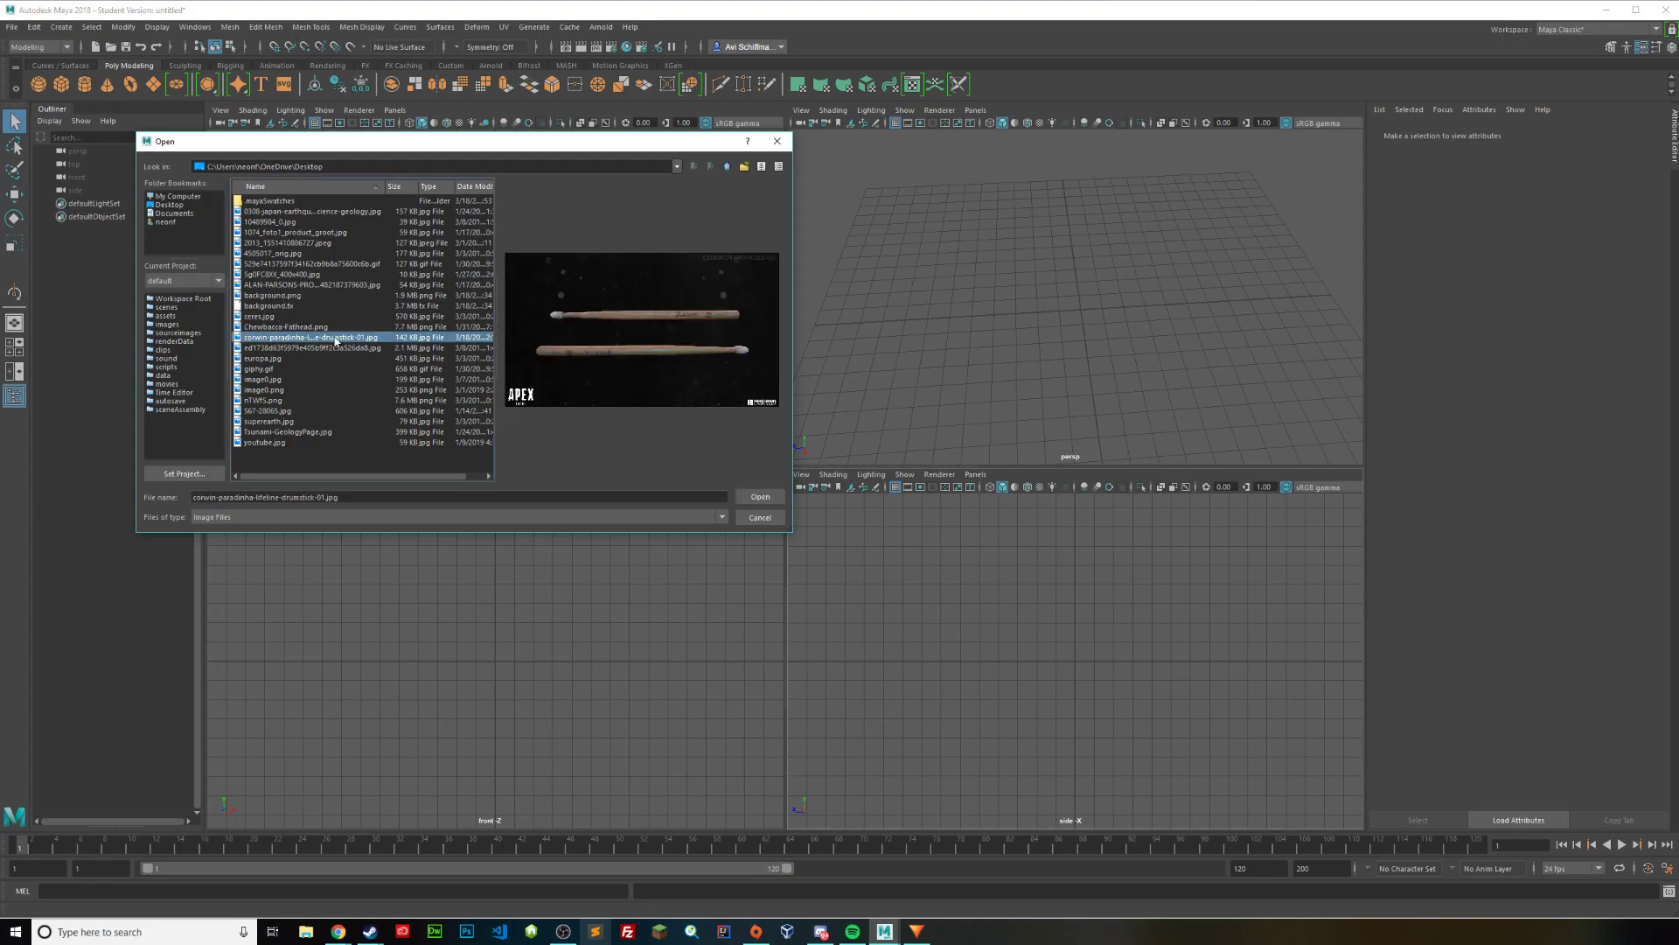
click(759, 497)
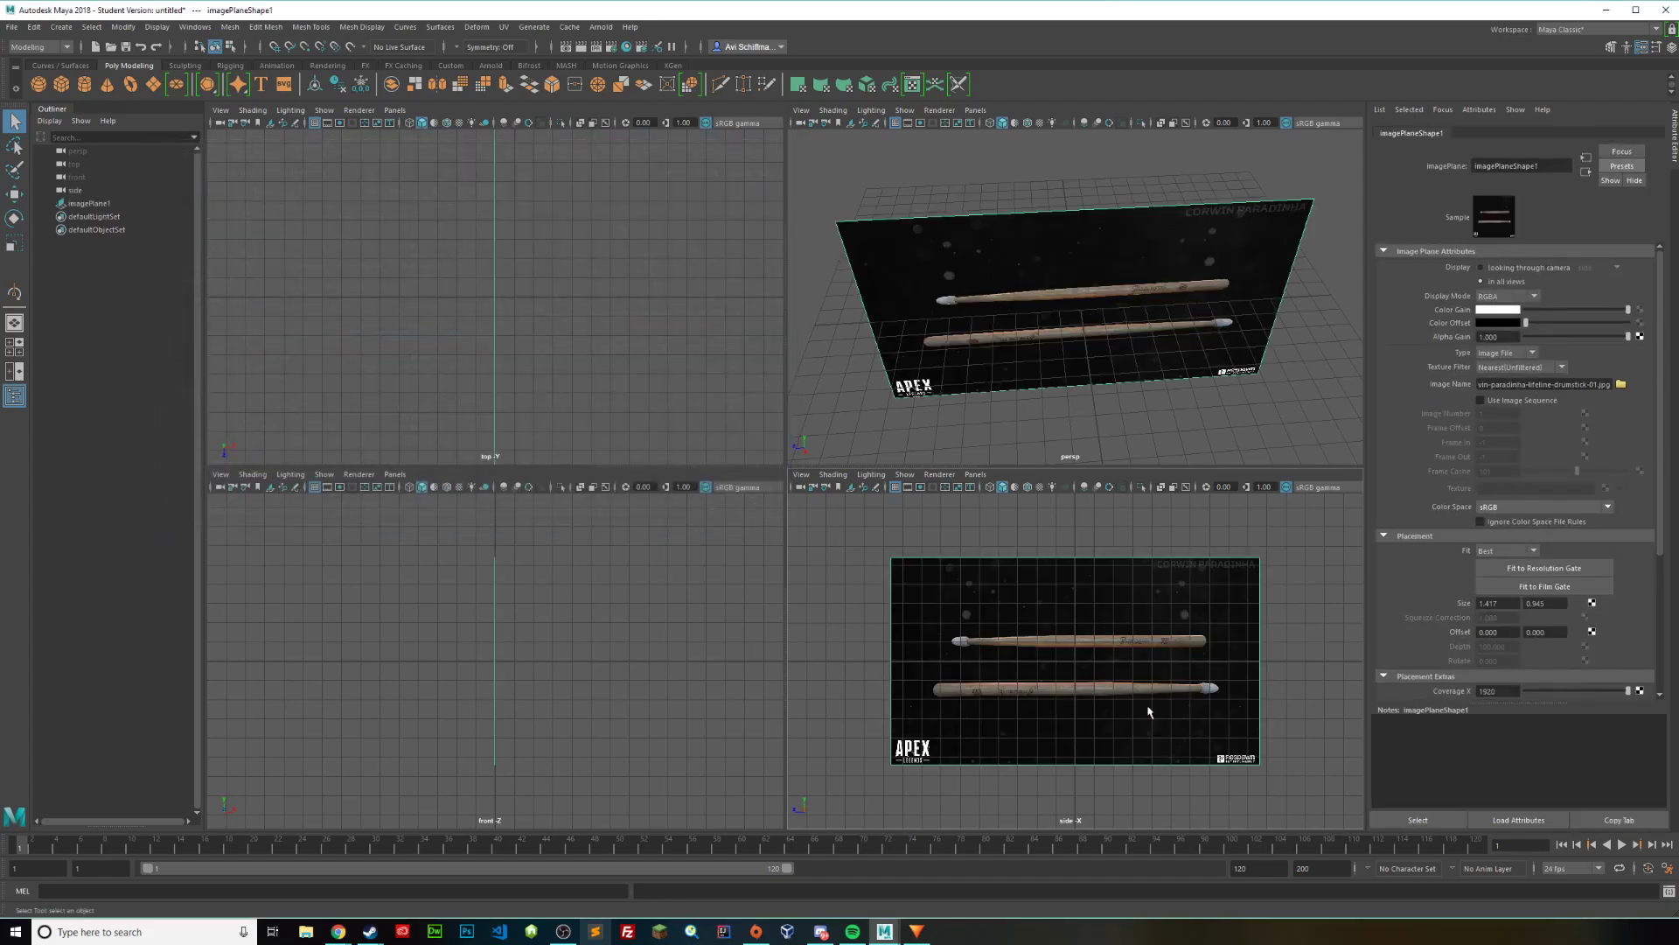
Step: Create a polygon cylinder in the enlarged side view and turn on X-ray shading to see the reference through it
key(space)
scroll(760, 530, up, 3)
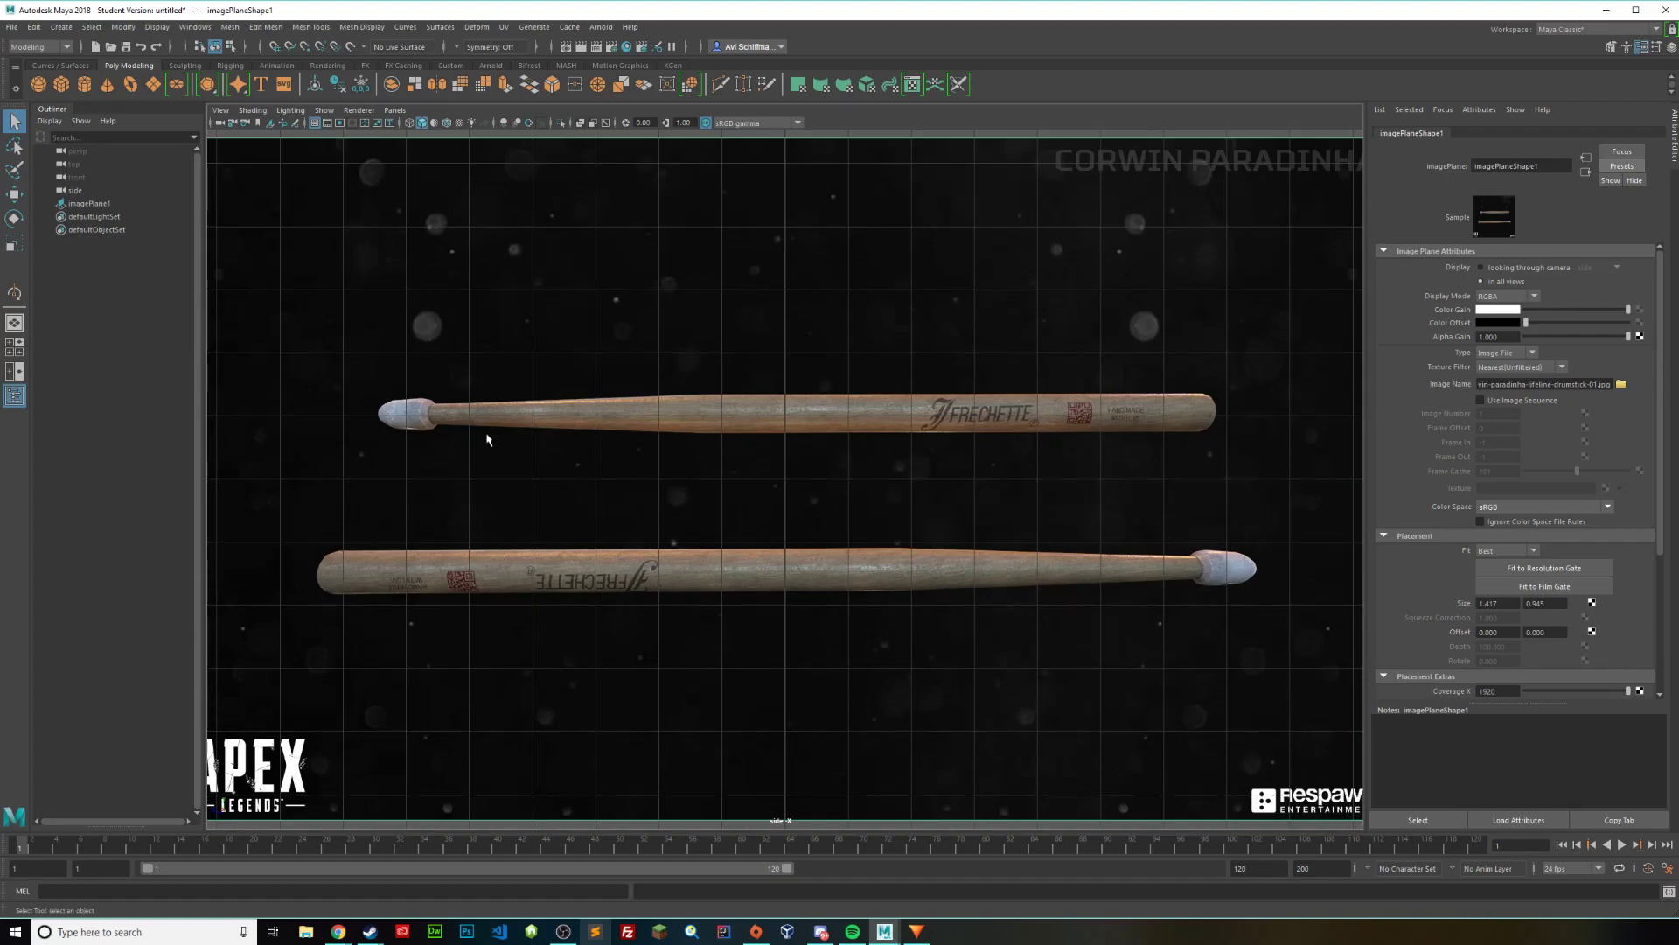
alt+middle_drag(700, 488, 670, 452)
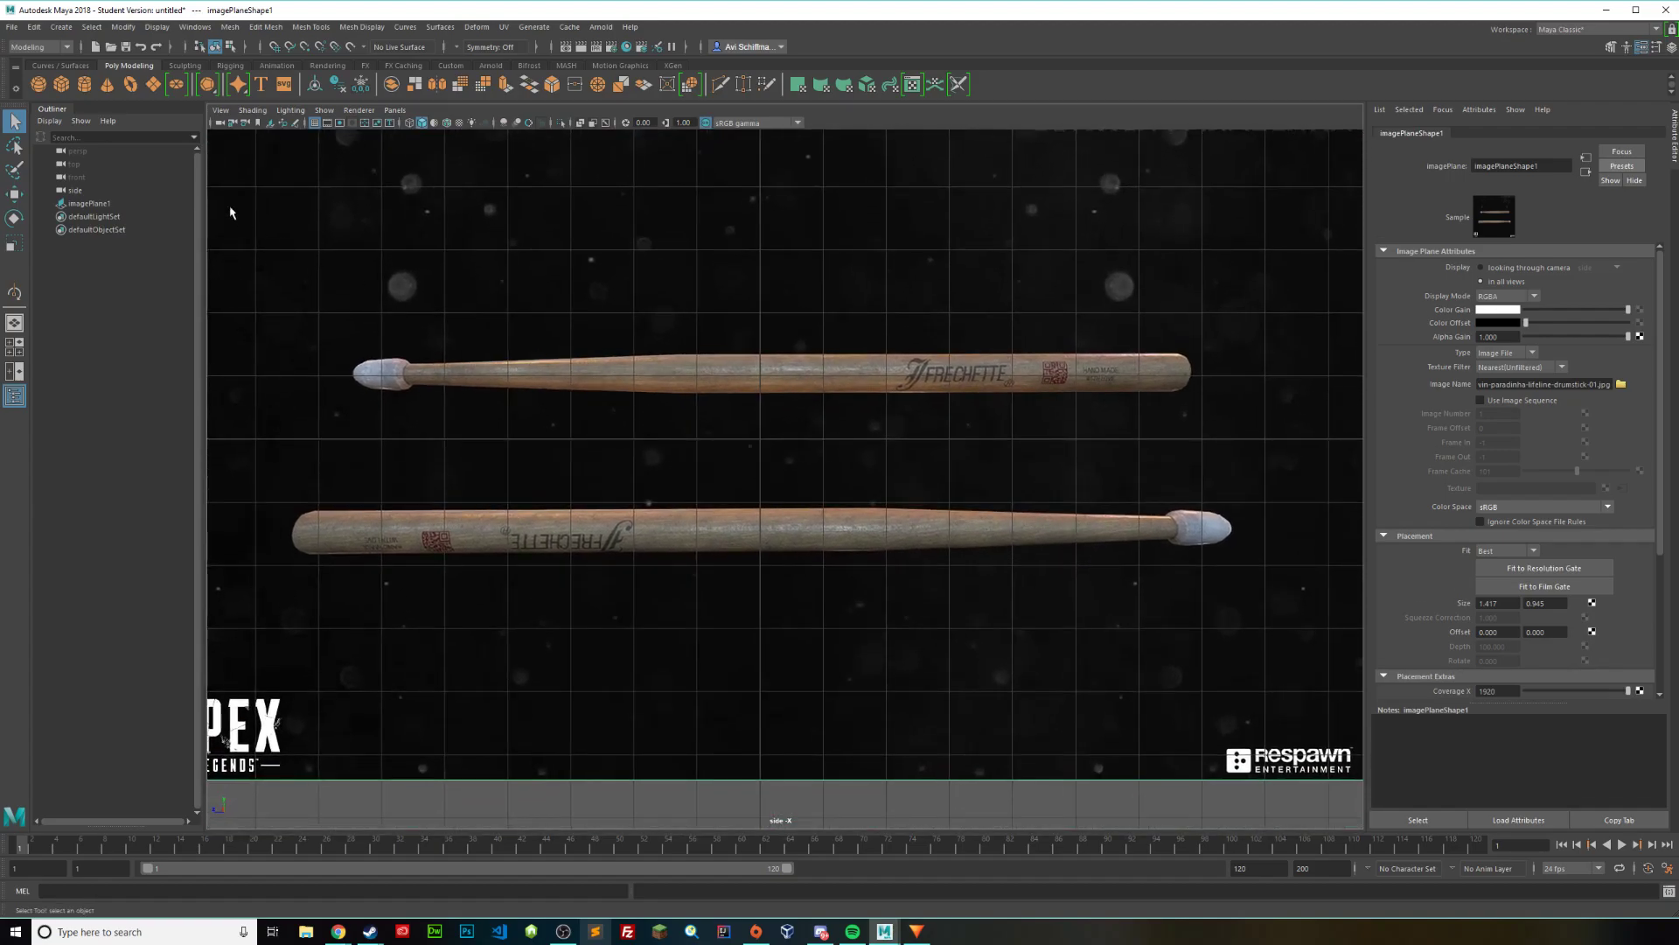
click(84, 84)
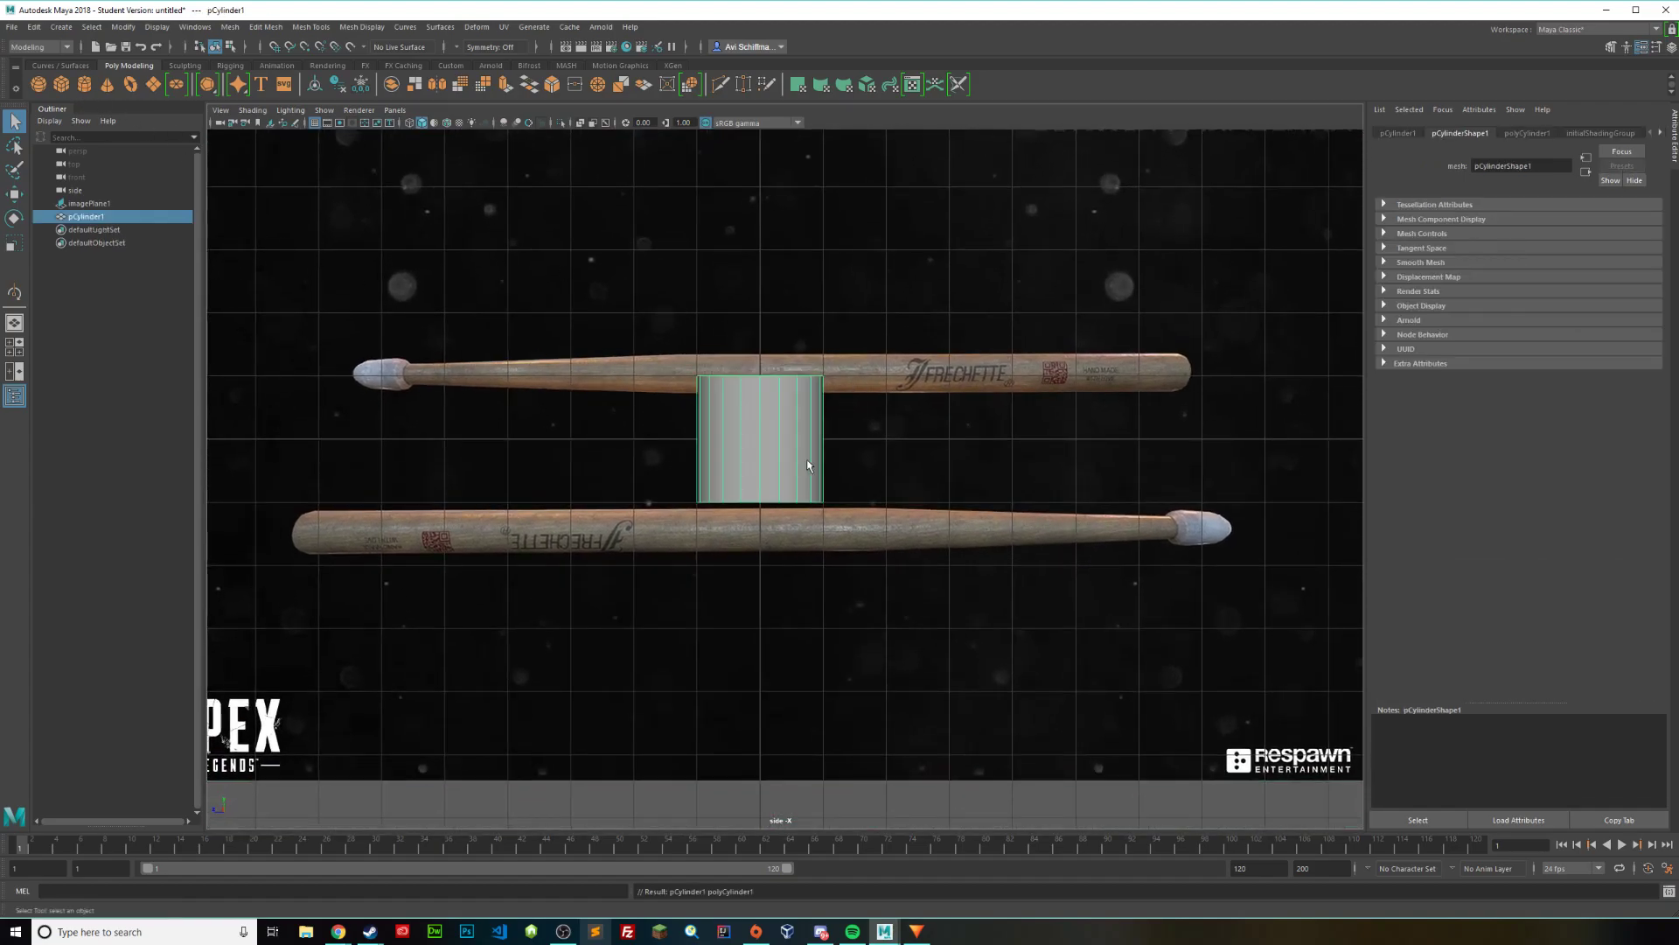
scroll(807, 459, up, 4)
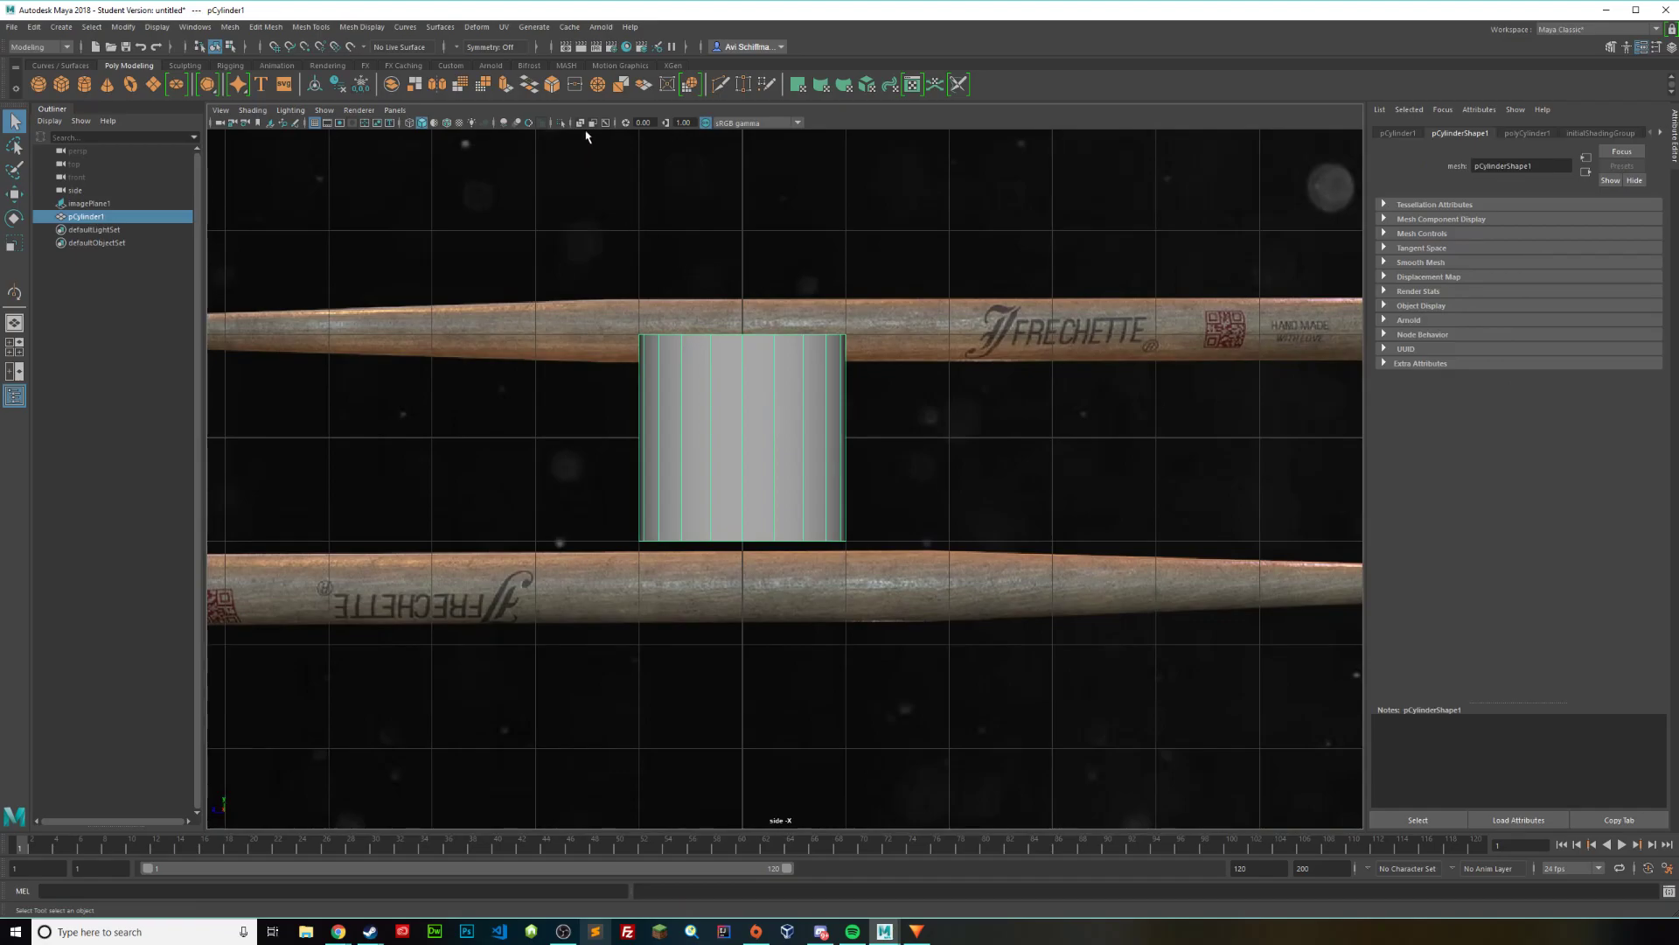
click(580, 124)
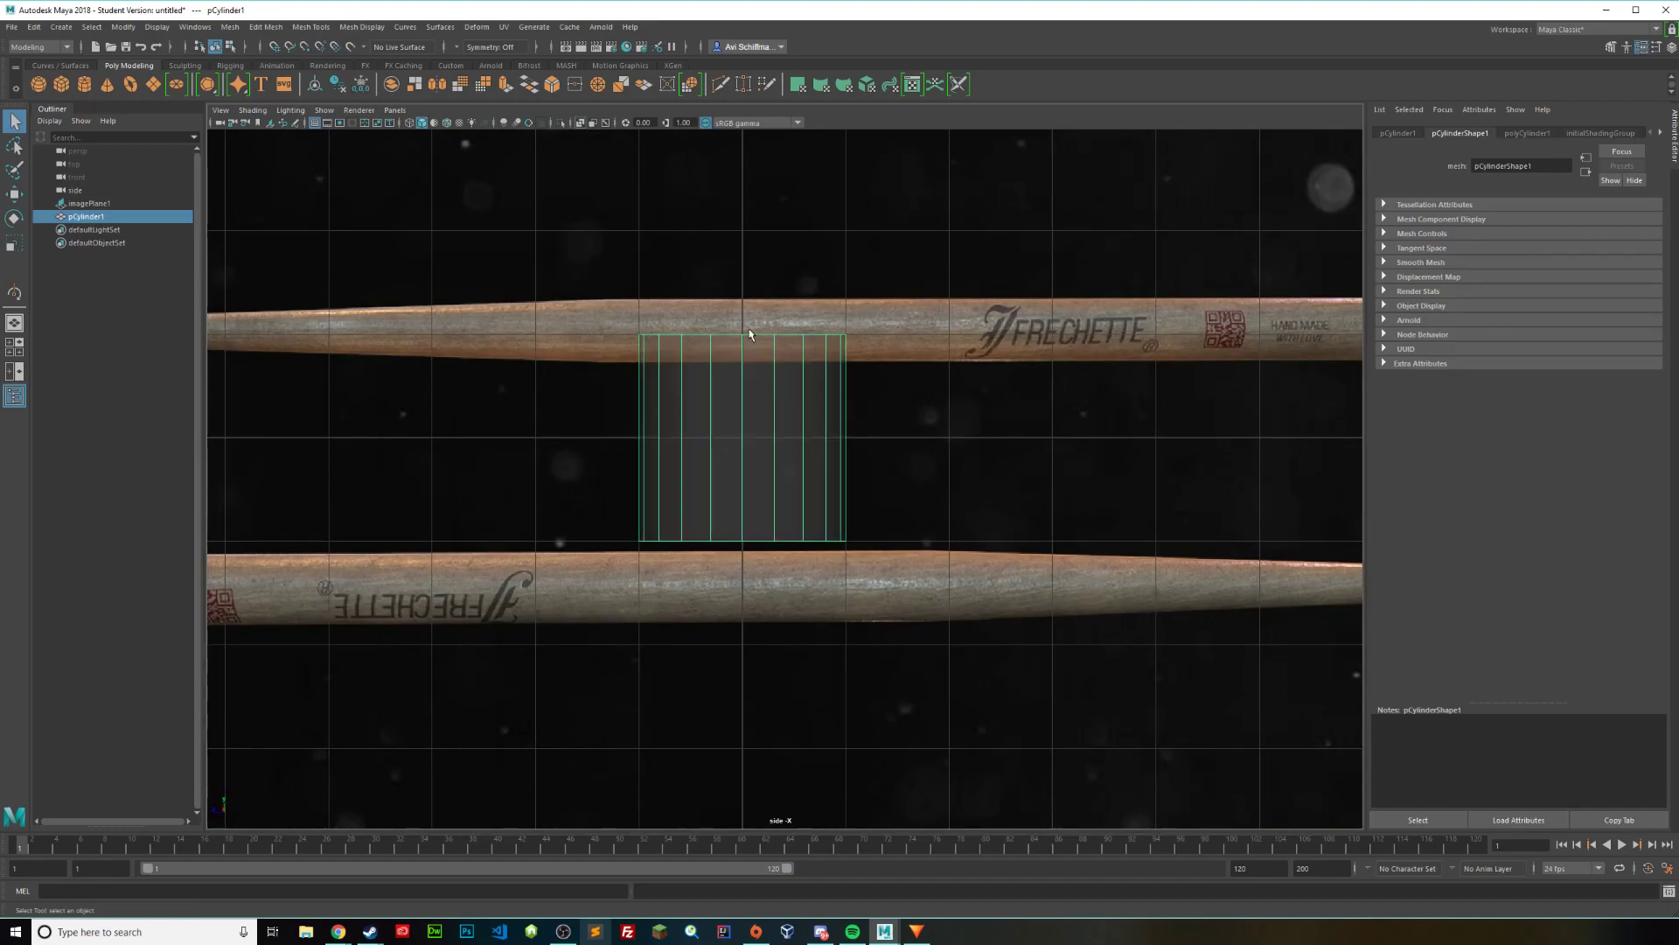
Step: Rotate the cylinder 90 degrees around X so it lies along the drumsticks
scroll(763, 339, up, 2)
alt+middle_drag(724, 320, 731, 354)
key(e)
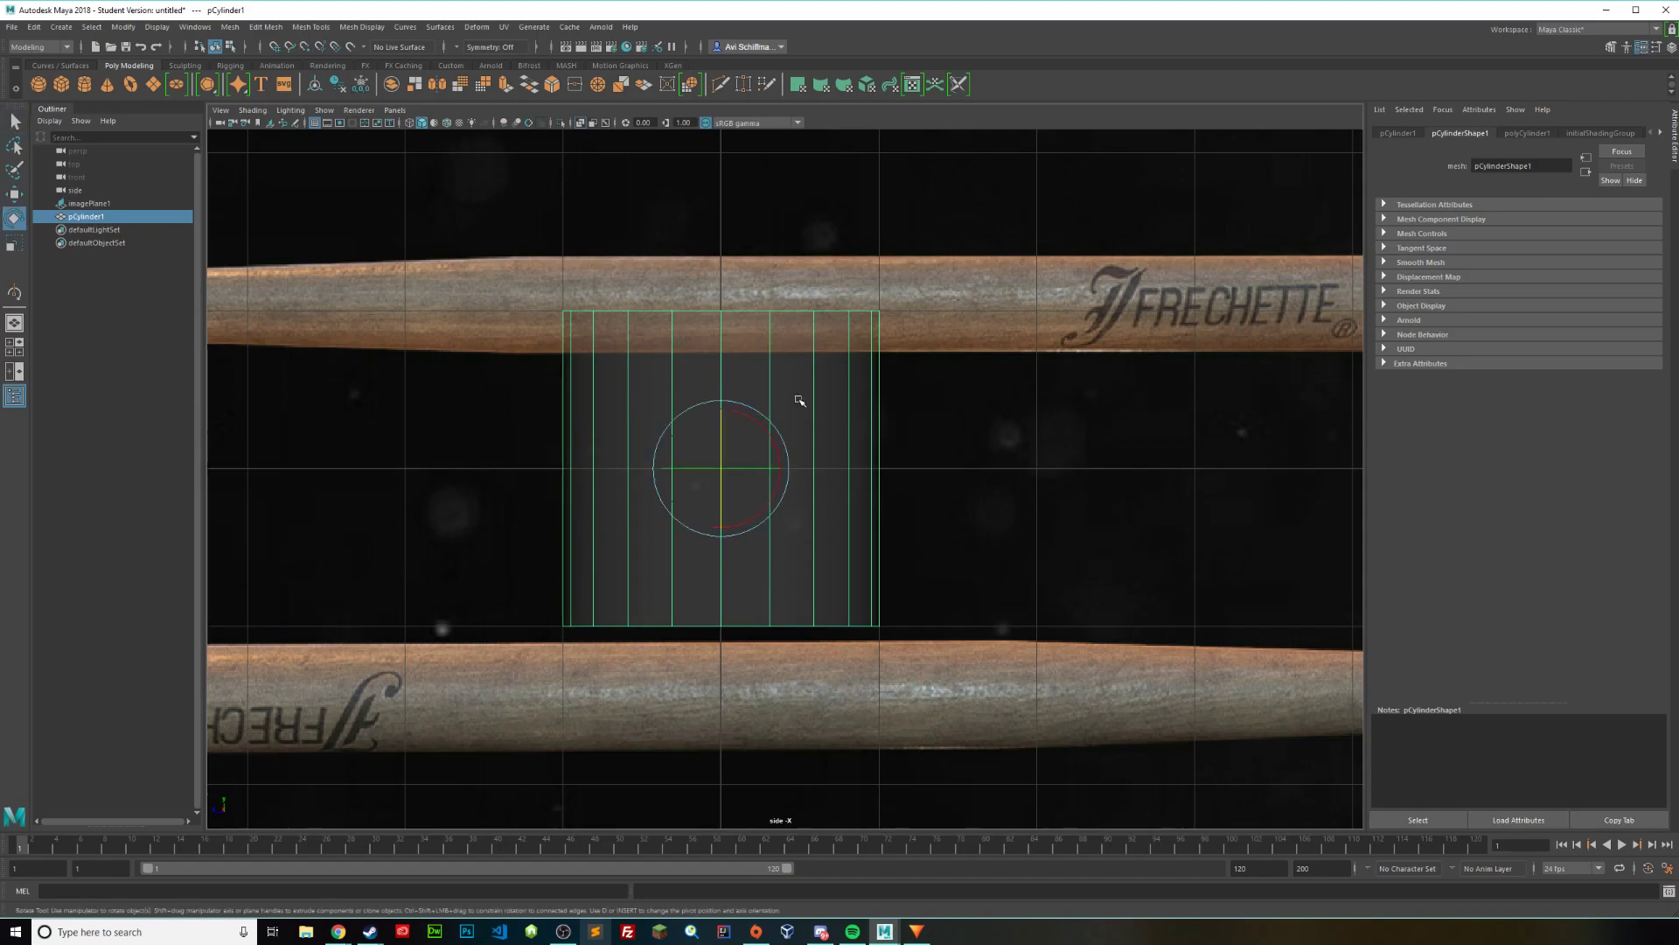
drag(779, 451, 771, 371)
click(1399, 133)
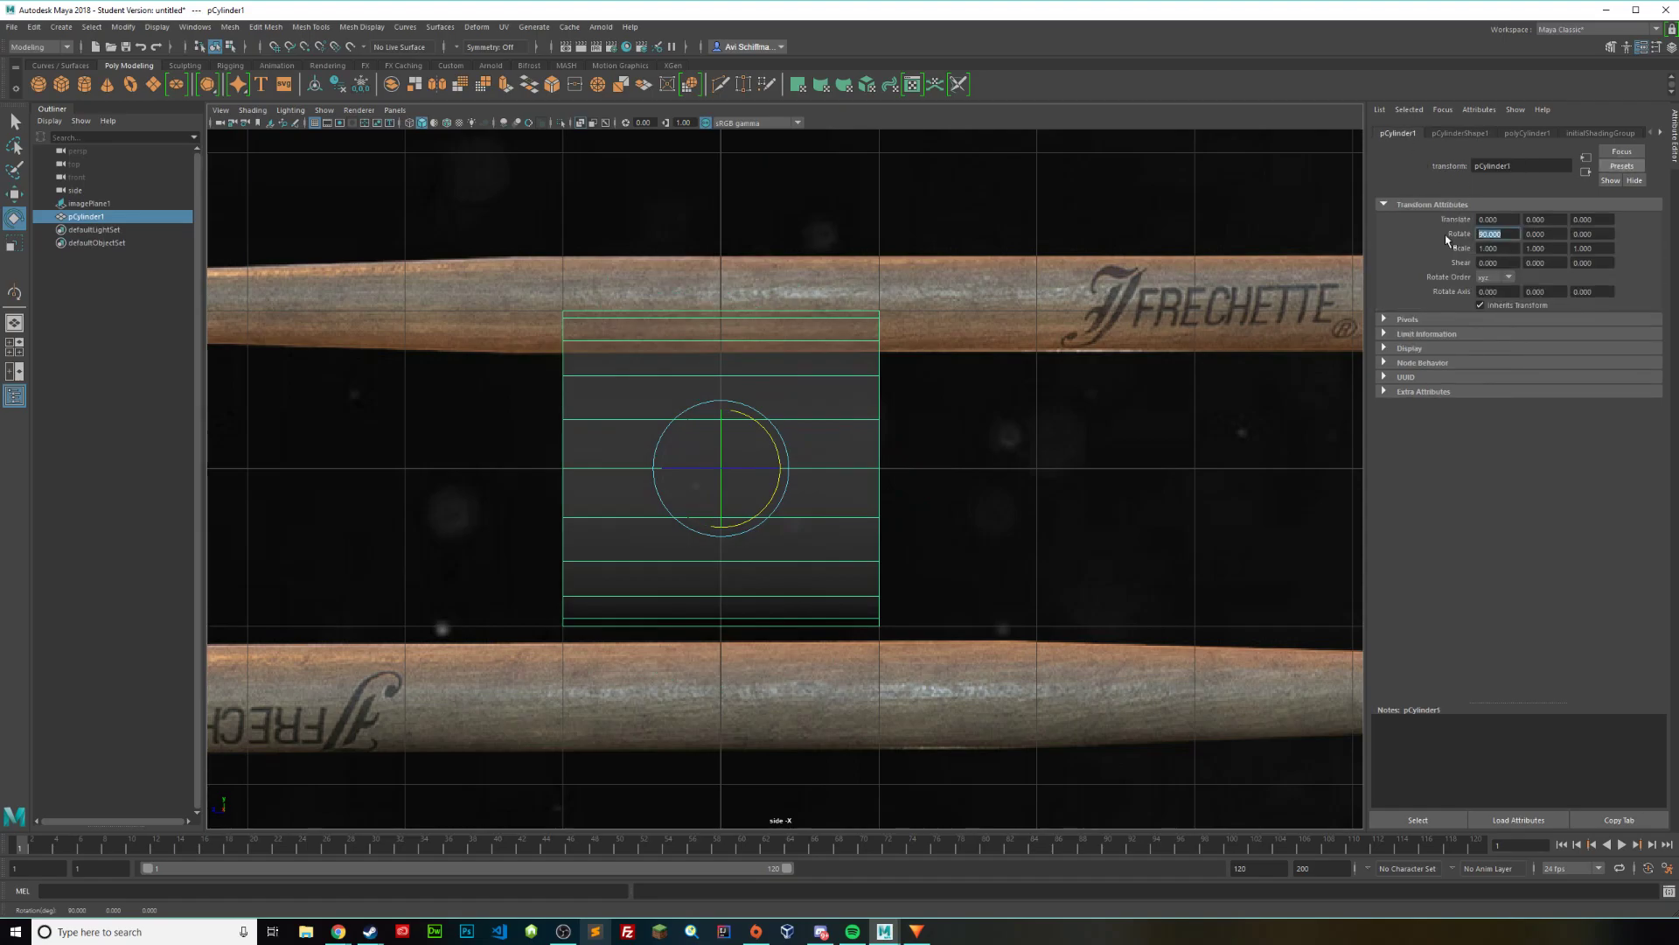
alt+middle_drag(899, 366, 805, 394)
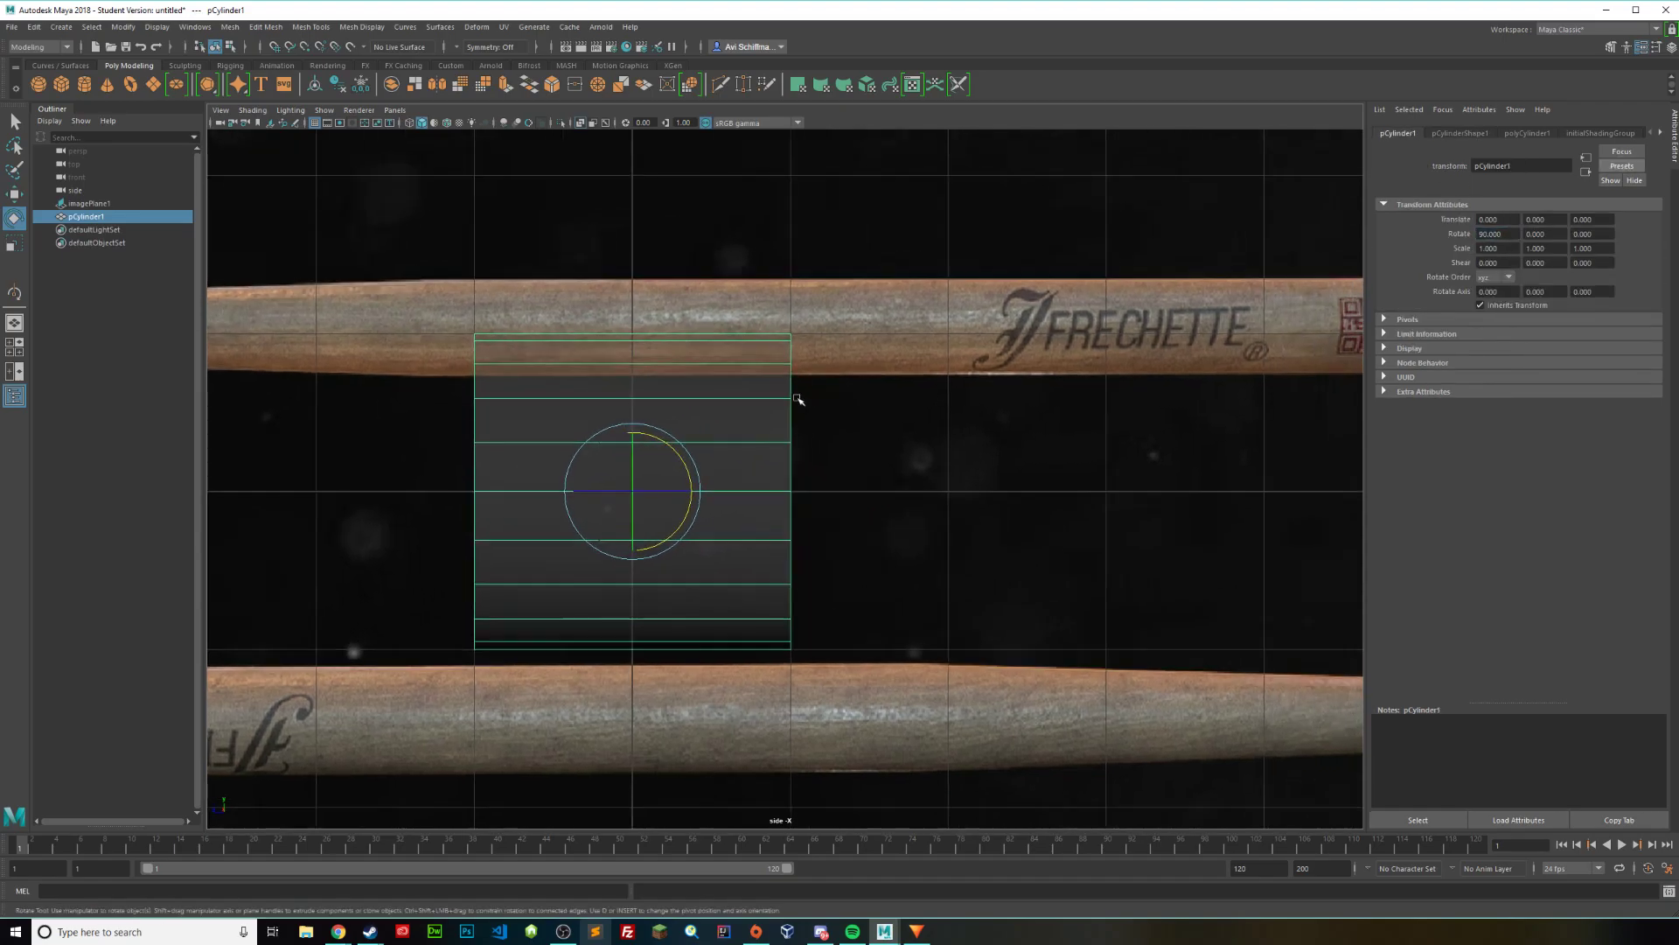
Step: Move the cylinder onto the upper drumstick and scale it uniformly to about 0.299 to match the stick's thickness
key(w)
drag(630, 488, 1048, 340)
alt+middle_drag(1084, 300, 838, 428)
key(r)
drag(798, 463, 628, 471)
scroll(754, 505, up, 6)
mouse_move(818, 444)
mouse_down()
mouse_move(776, 459)
mouse_move(825, 421)
mouse_up()
key(w)
key(r)
key(w)
scroll(825, 421, down, 6)
scroll(844, 430, up, 5)
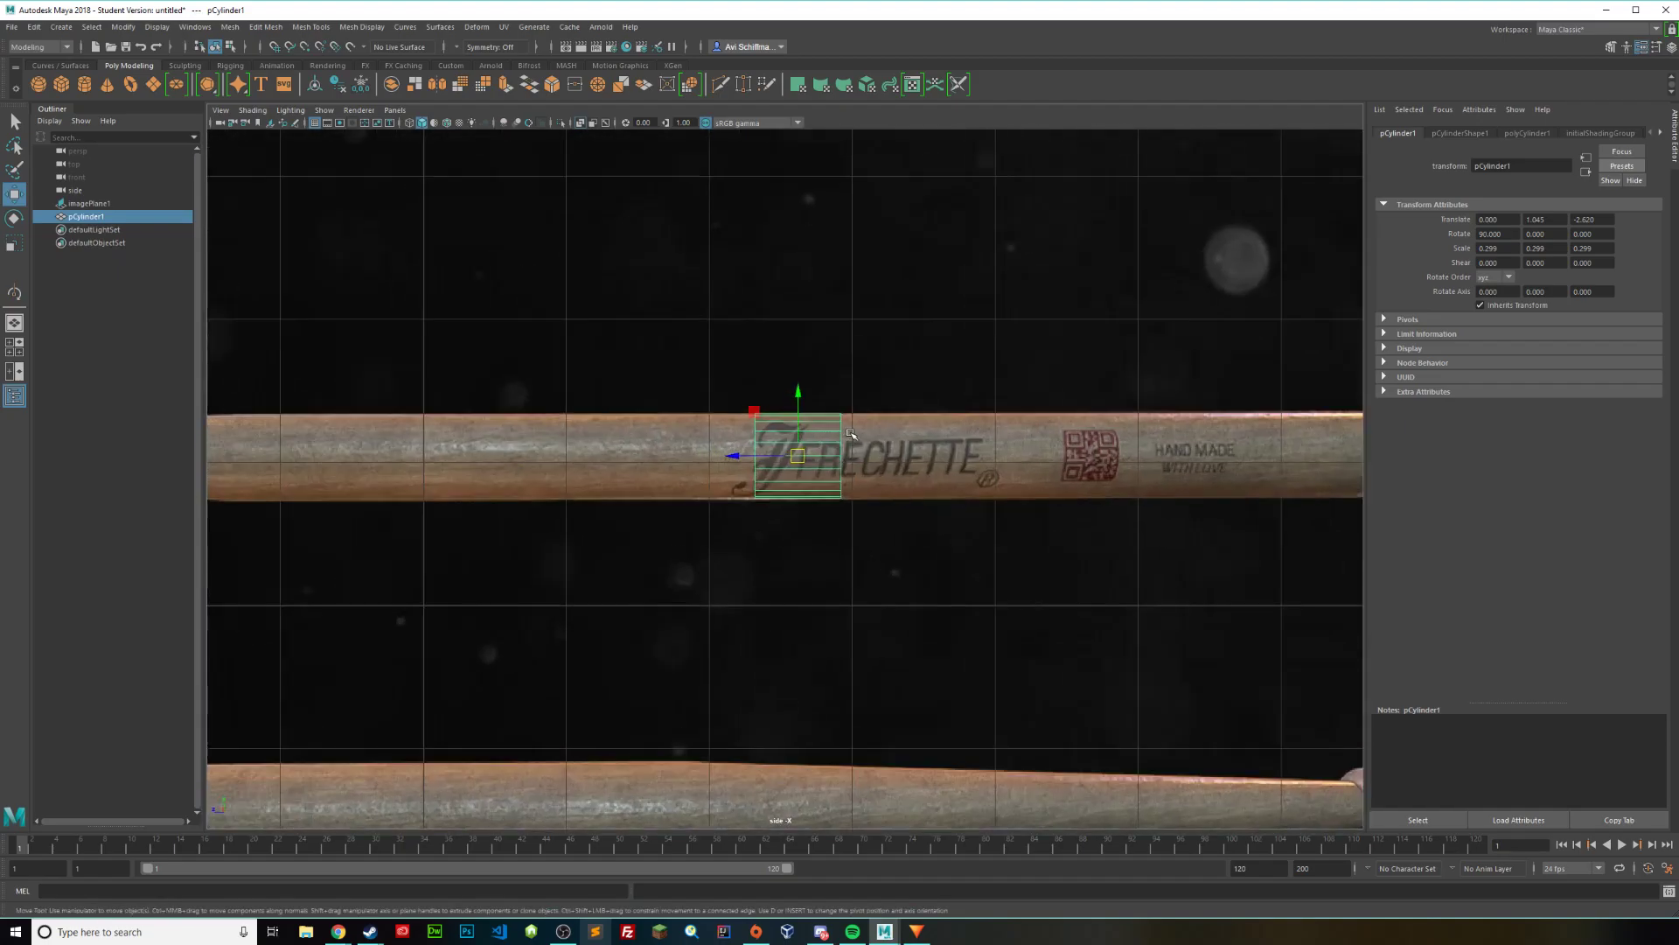
Step: Stretch the cylinder's butt-side end vertices to where the upper drumstick's rounded butt begins
scroll(852, 433, up, 4)
alt+middle_drag(890, 402, 770, 438)
right_drag(764, 432, 702, 431)
drag(743, 349, 942, 671)
alt+middle_drag(1131, 468, 652, 442)
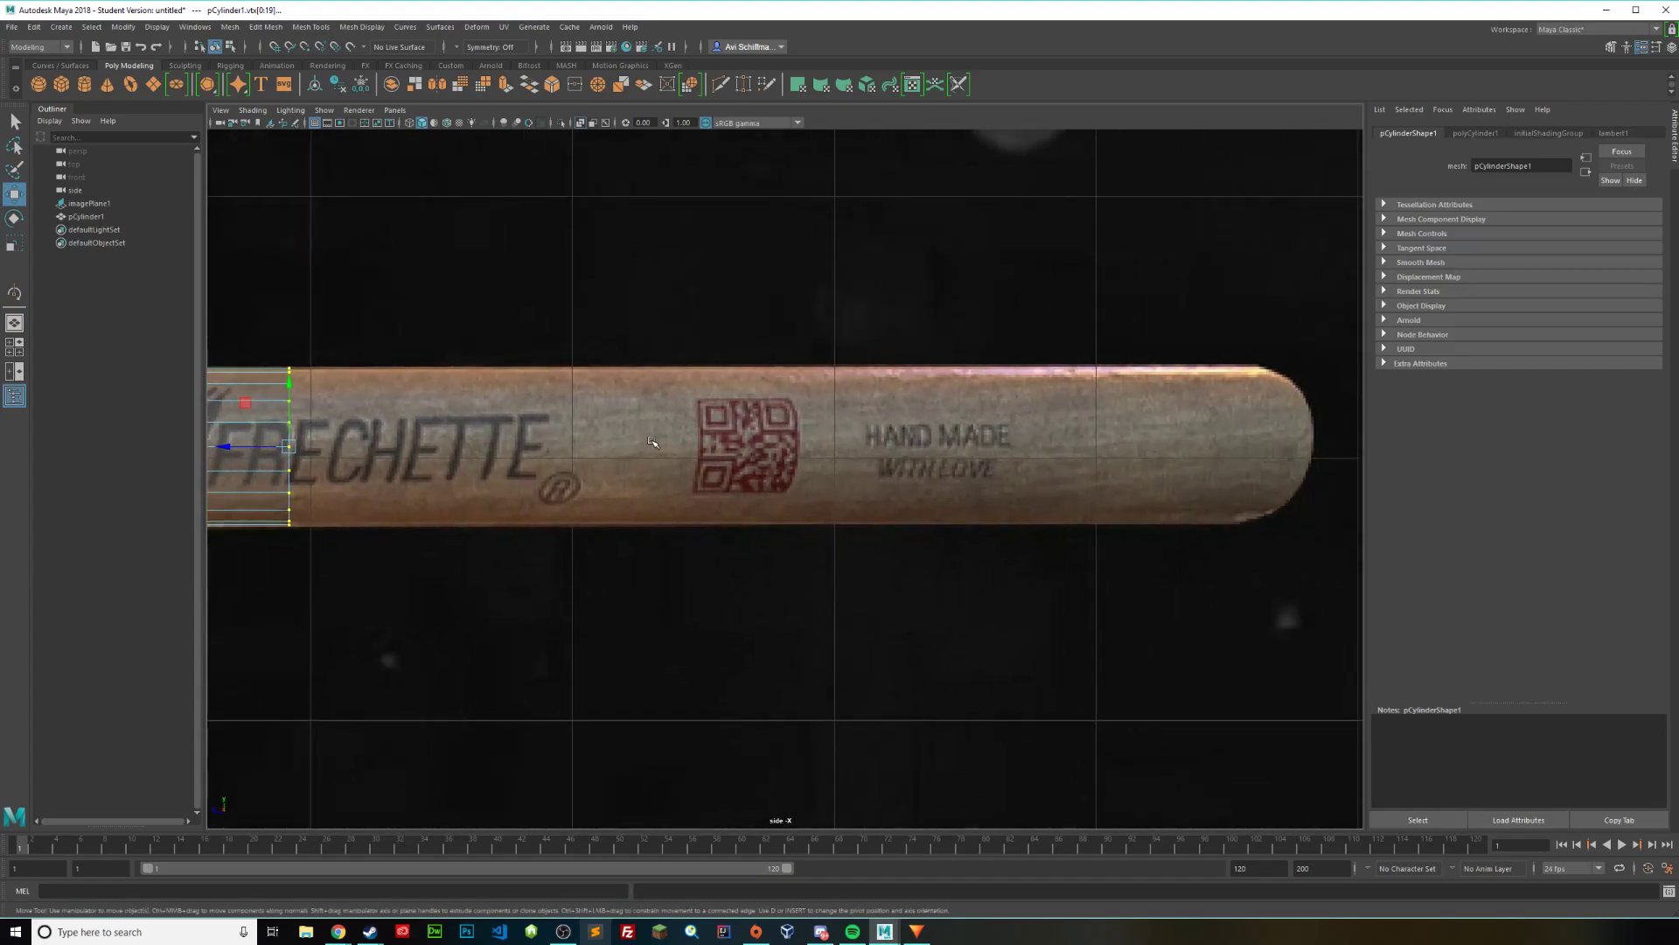
drag(224, 447, 1198, 490)
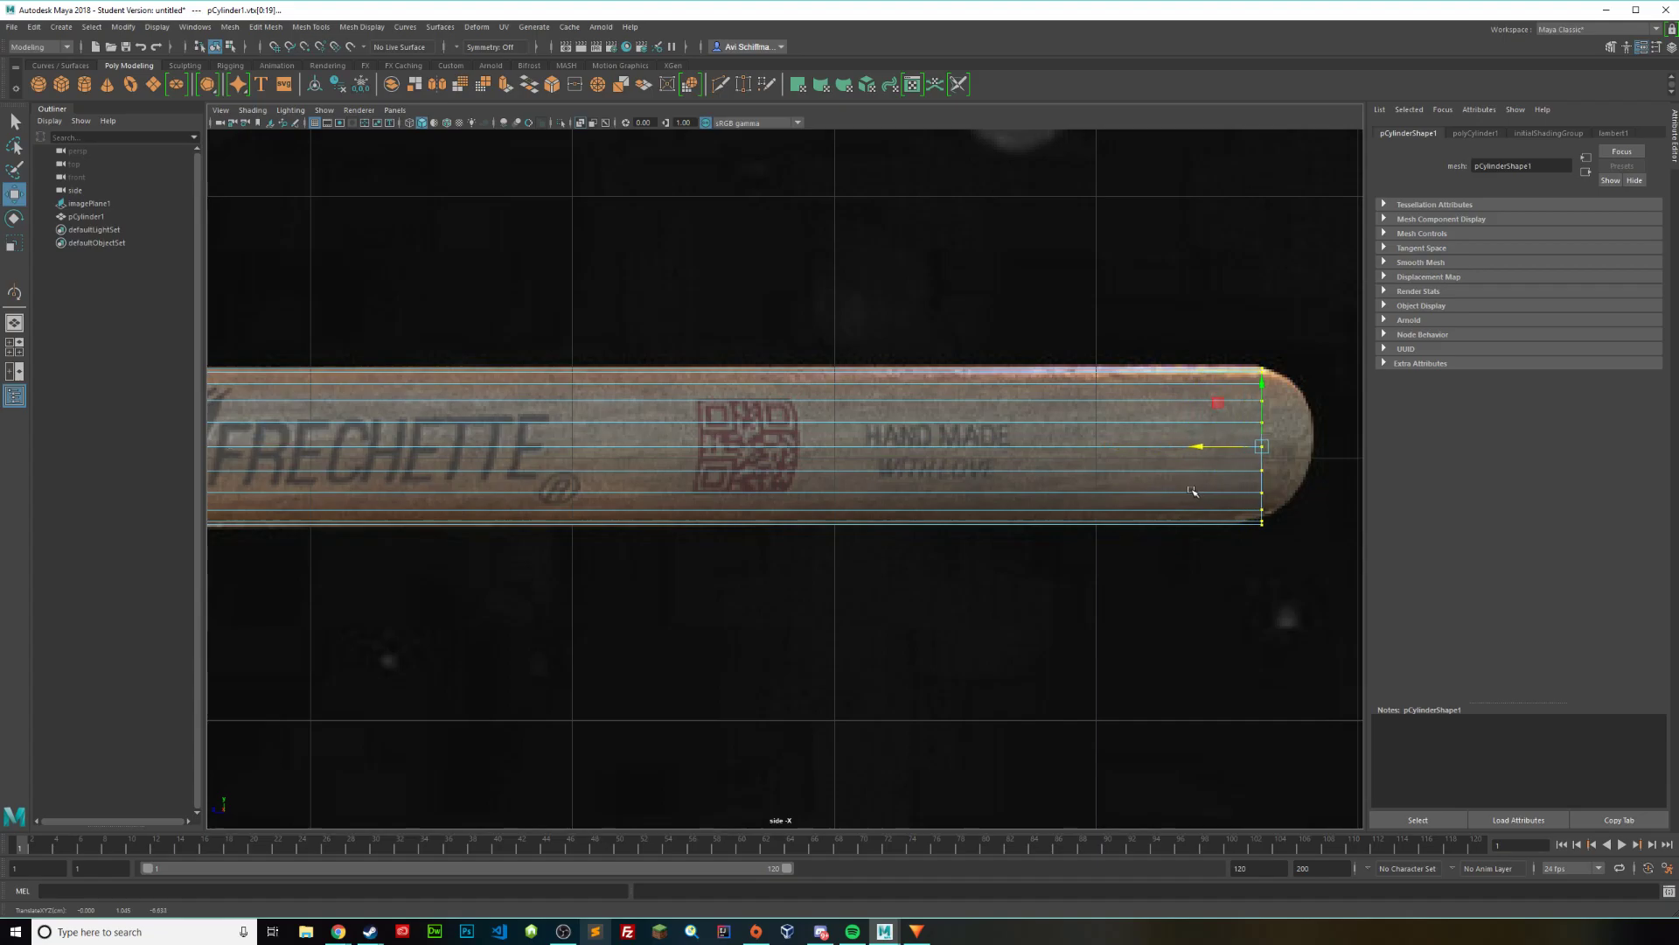
Step: Stretch the cylinder's opposite end vertices along the upper drumstick to where the shaft starts to taper
scroll(908, 486, down, 5)
alt+middle_drag(514, 516, 904, 431)
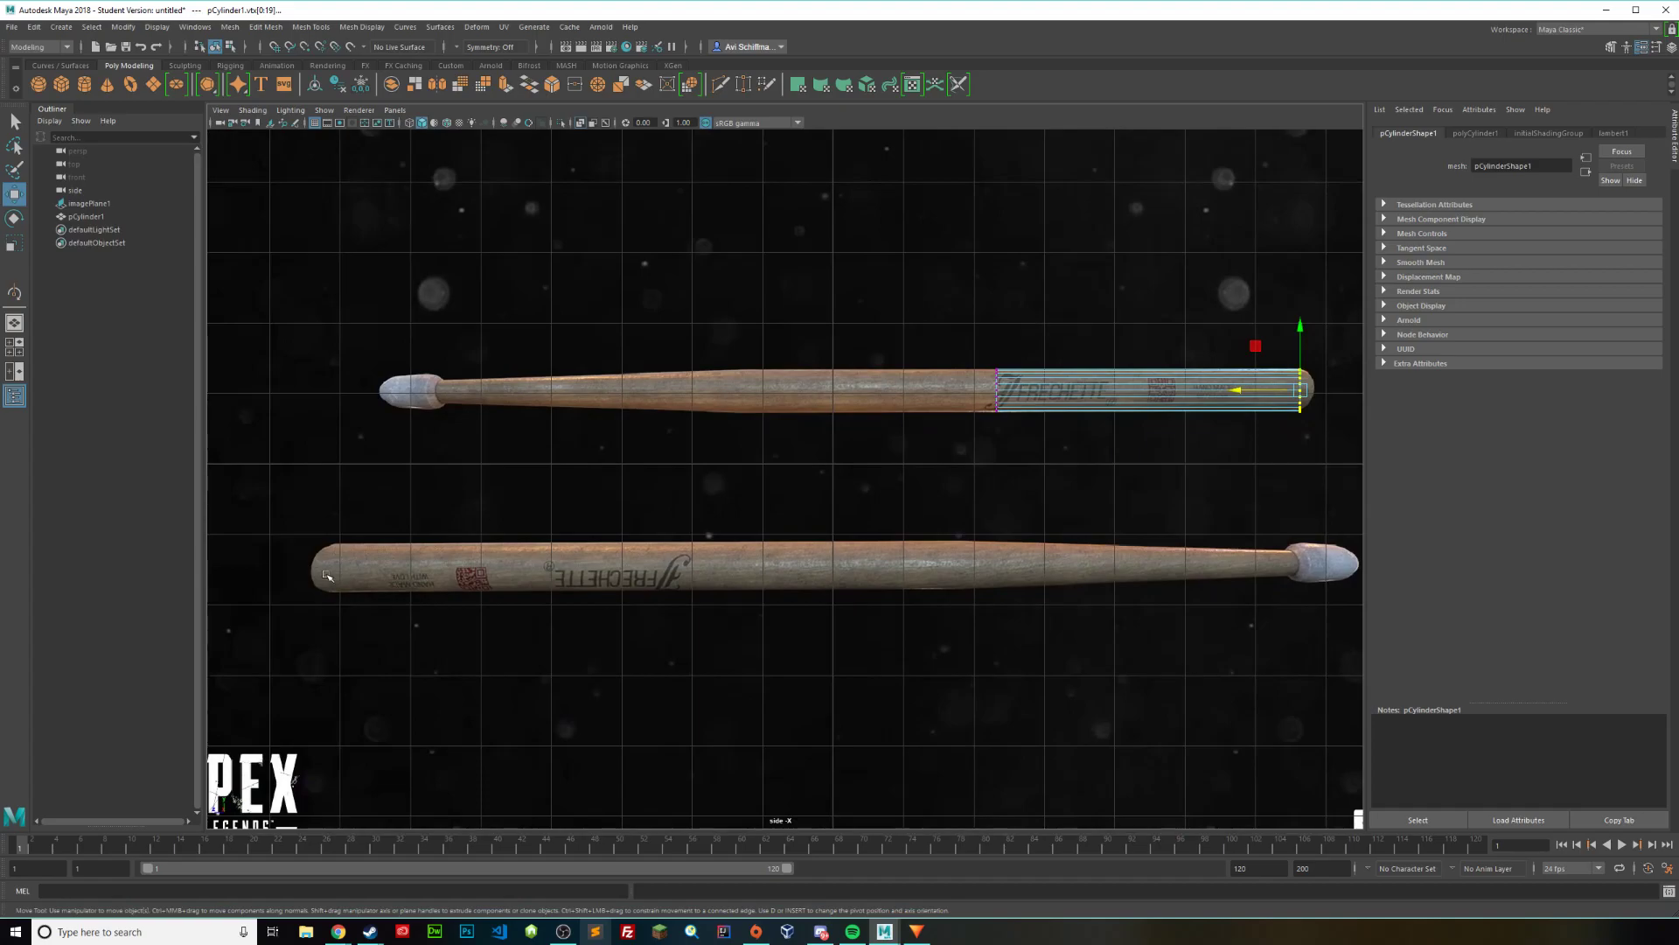
drag(943, 312, 1076, 469)
scroll(1010, 394, up, 4)
drag(1082, 333, 663, 348)
Step: Select only the cap faces at the cylinder's taper end and check the selection in the perspective view
right_drag(757, 318, 754, 338)
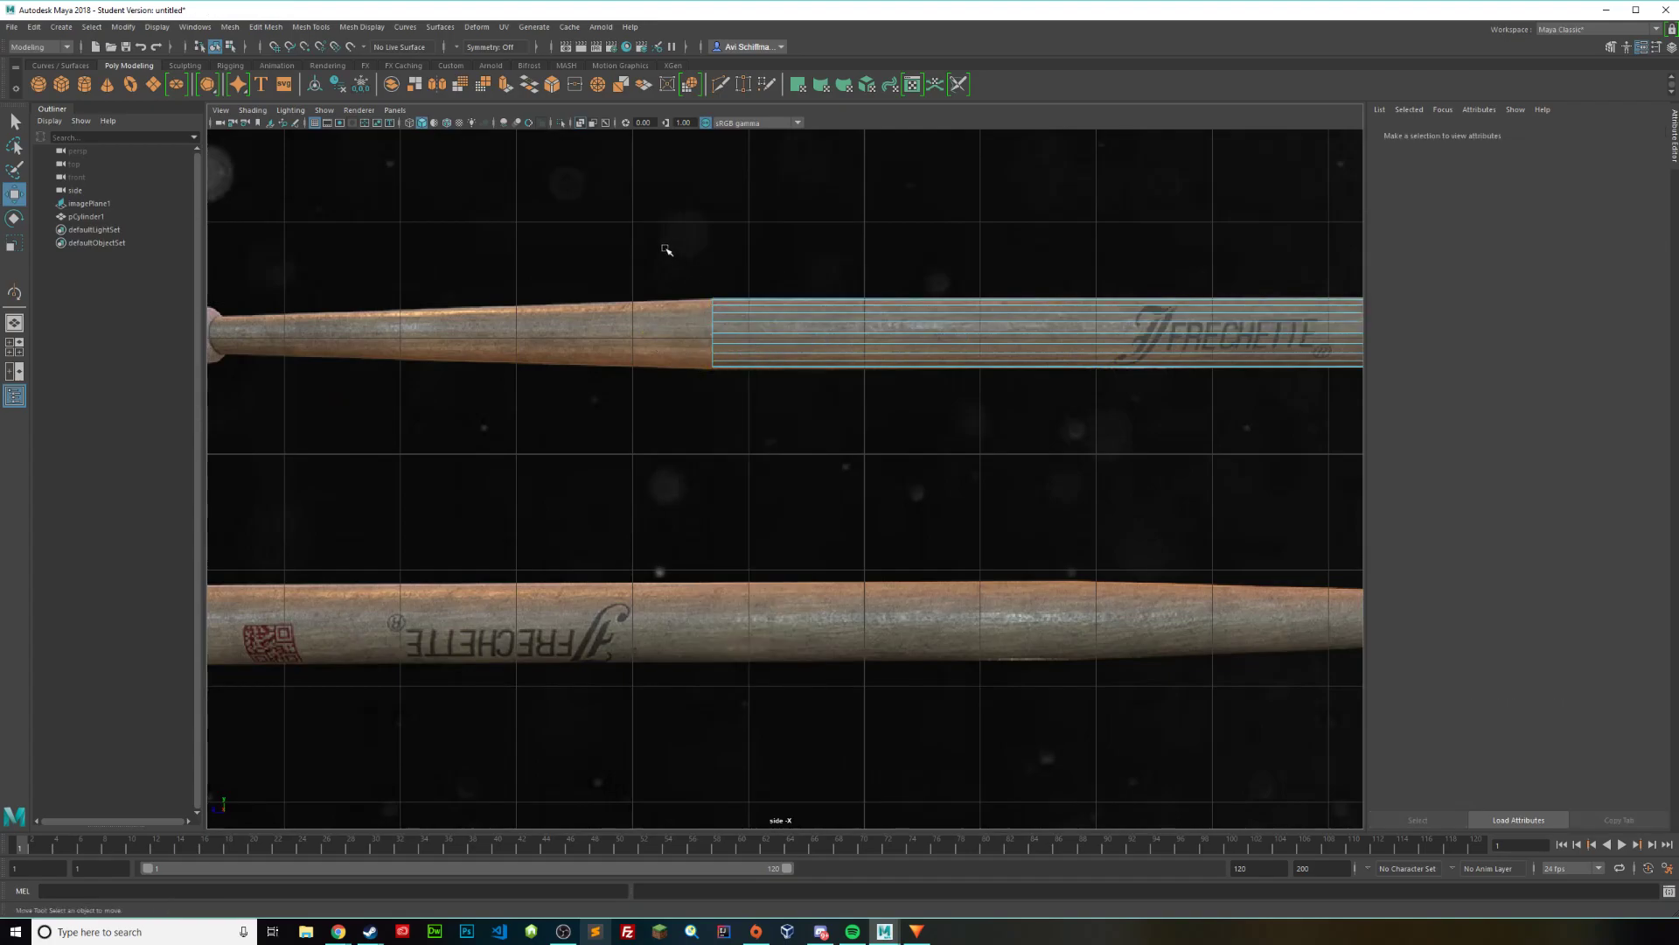
drag(676, 281, 748, 443)
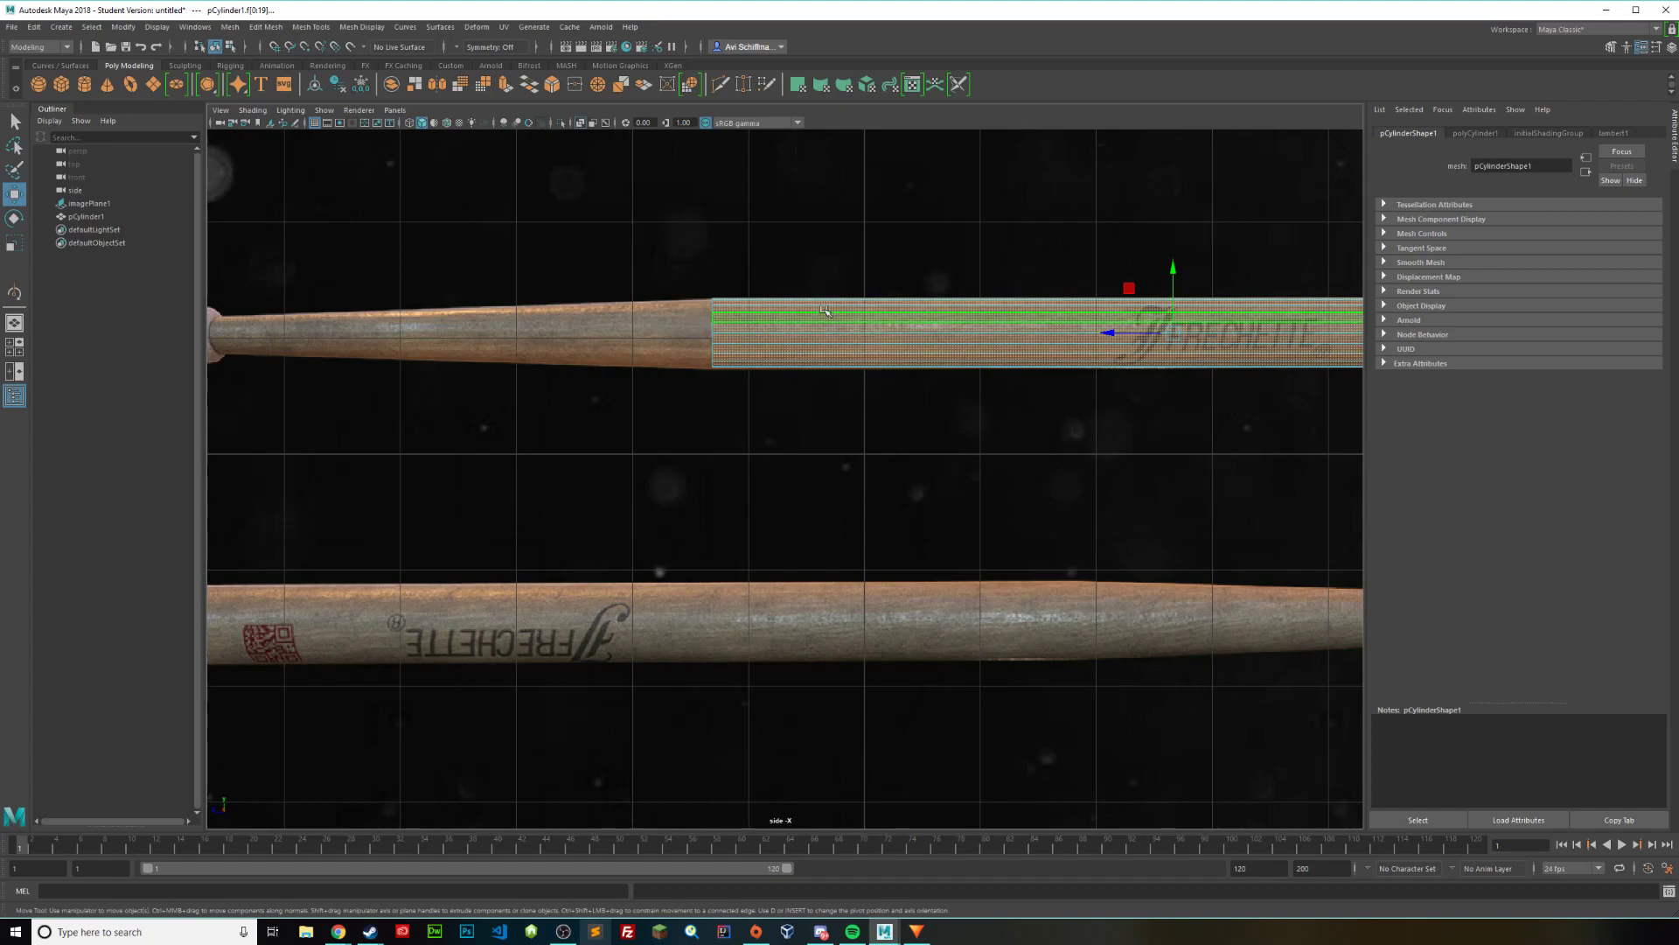
drag(786, 249, 902, 504)
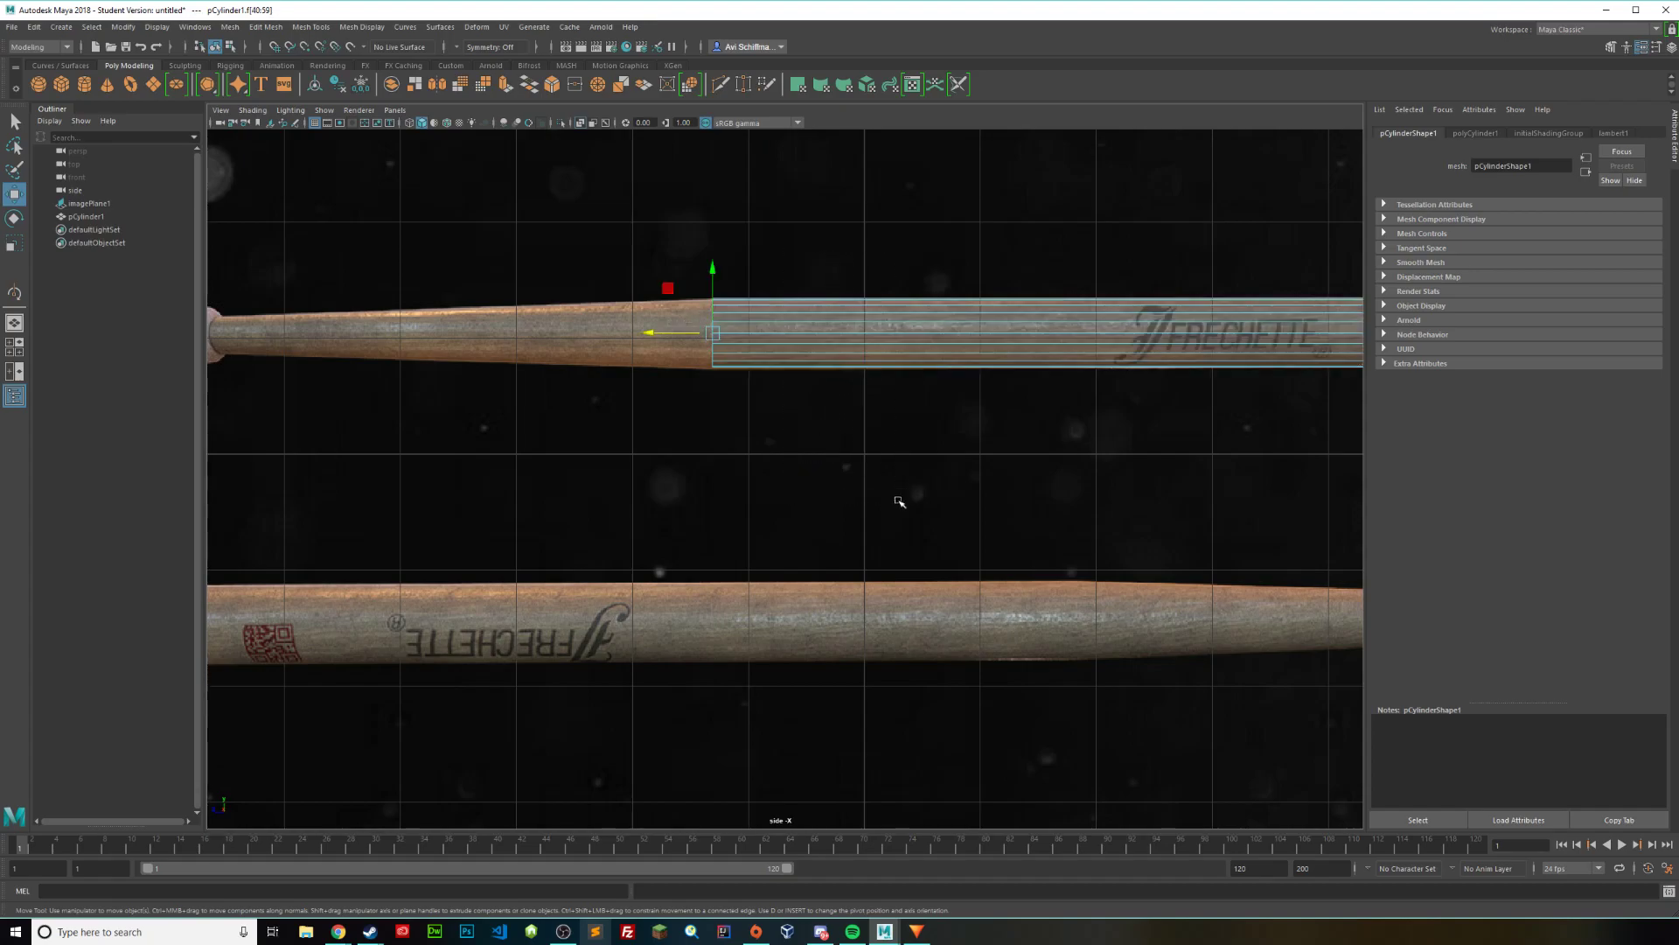
key(space)
key(space)
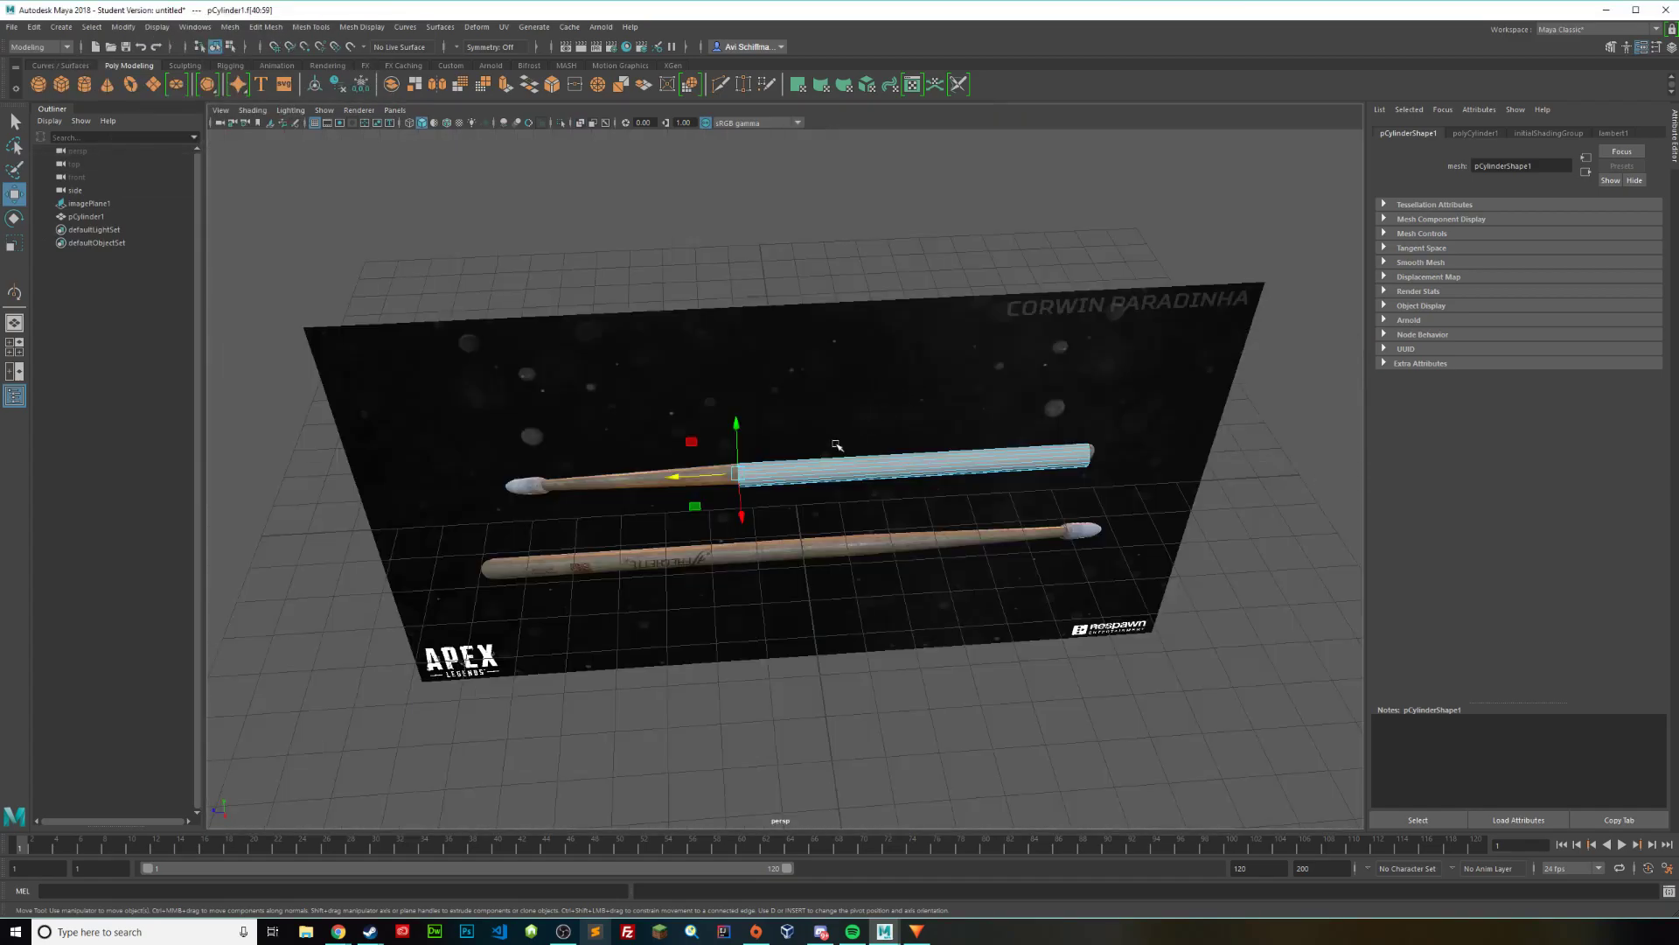
key(f)
alt+drag(808, 522, 945, 514)
scroll(890, 484, down, 5)
key(4)
key(5)
mouse_move(848, 475)
alt+mouse_down()
mouse_move(847, 563)
mouse_move(782, 572)
alt+mouse_up()
Step: Extrude the selected cap faces to the base of the drumstick's tip and scale them down to match the taper
key(space)
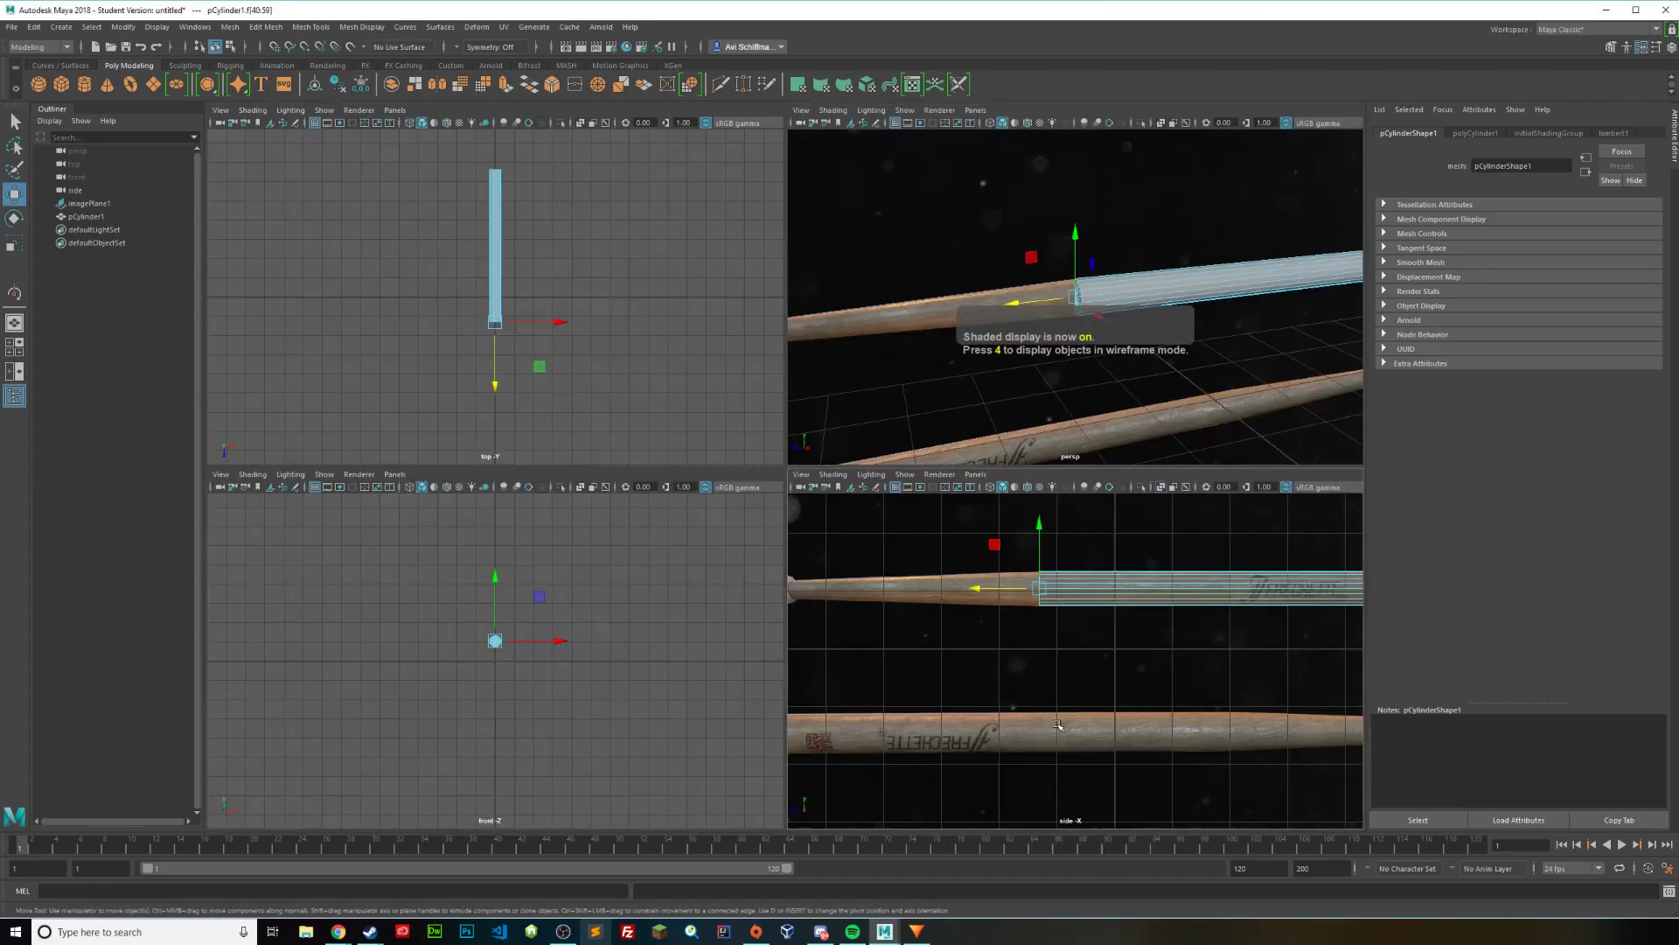
key(space)
scroll(678, 443, up, 5)
scroll(1037, 620, up, 2)
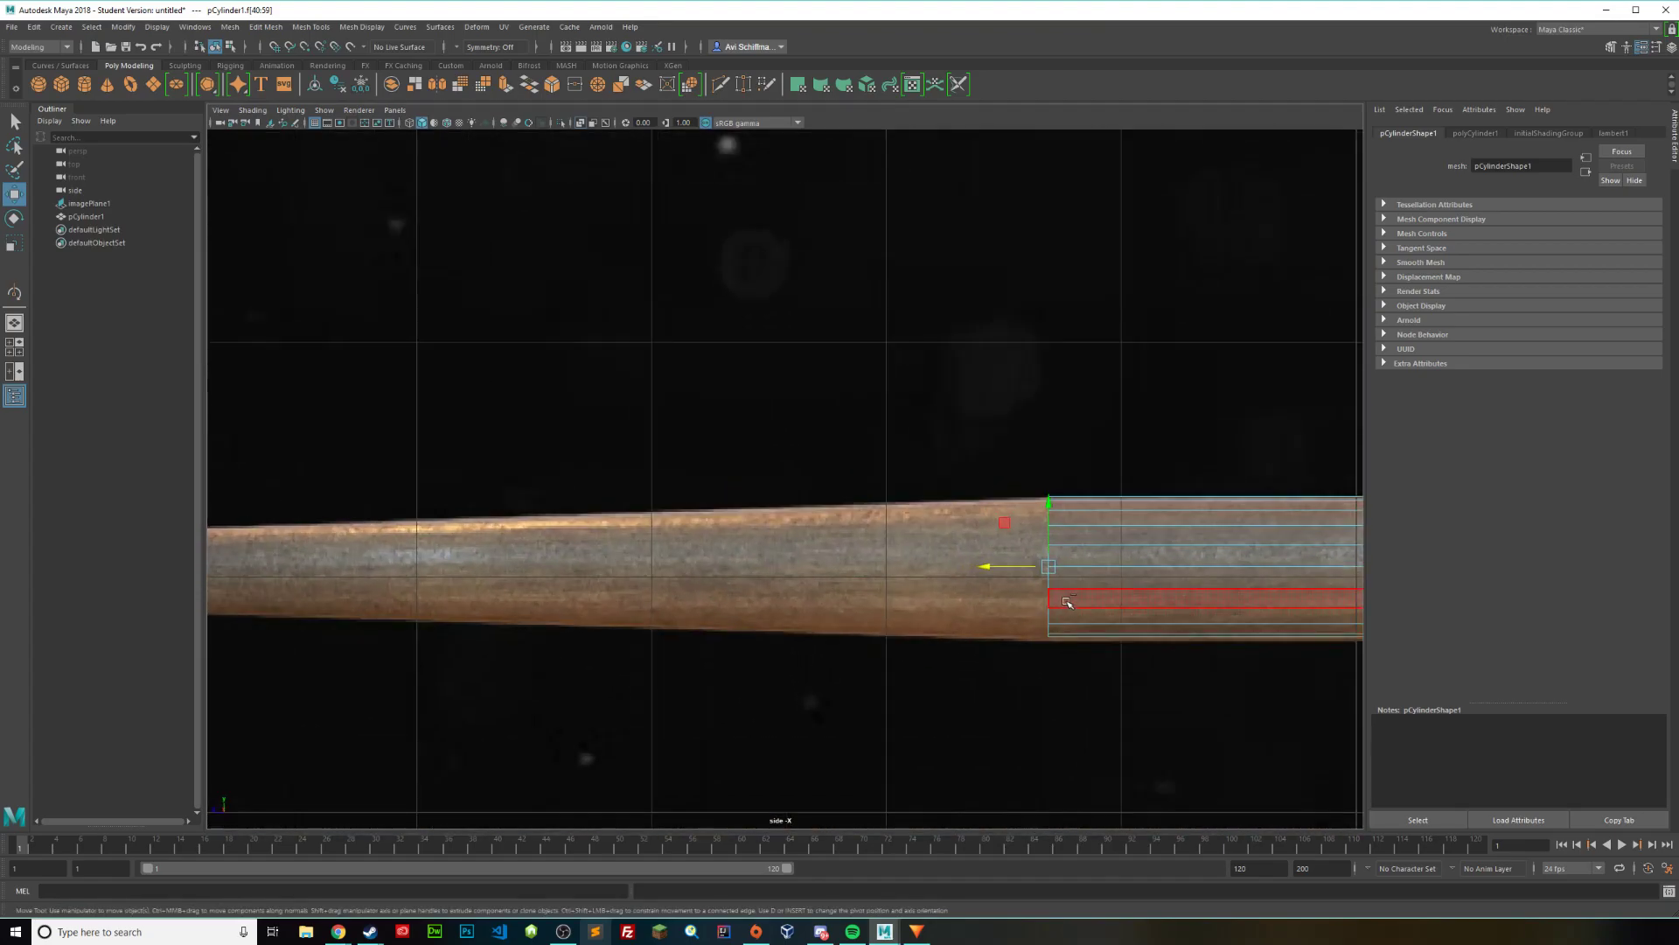
key(ctrl+e)
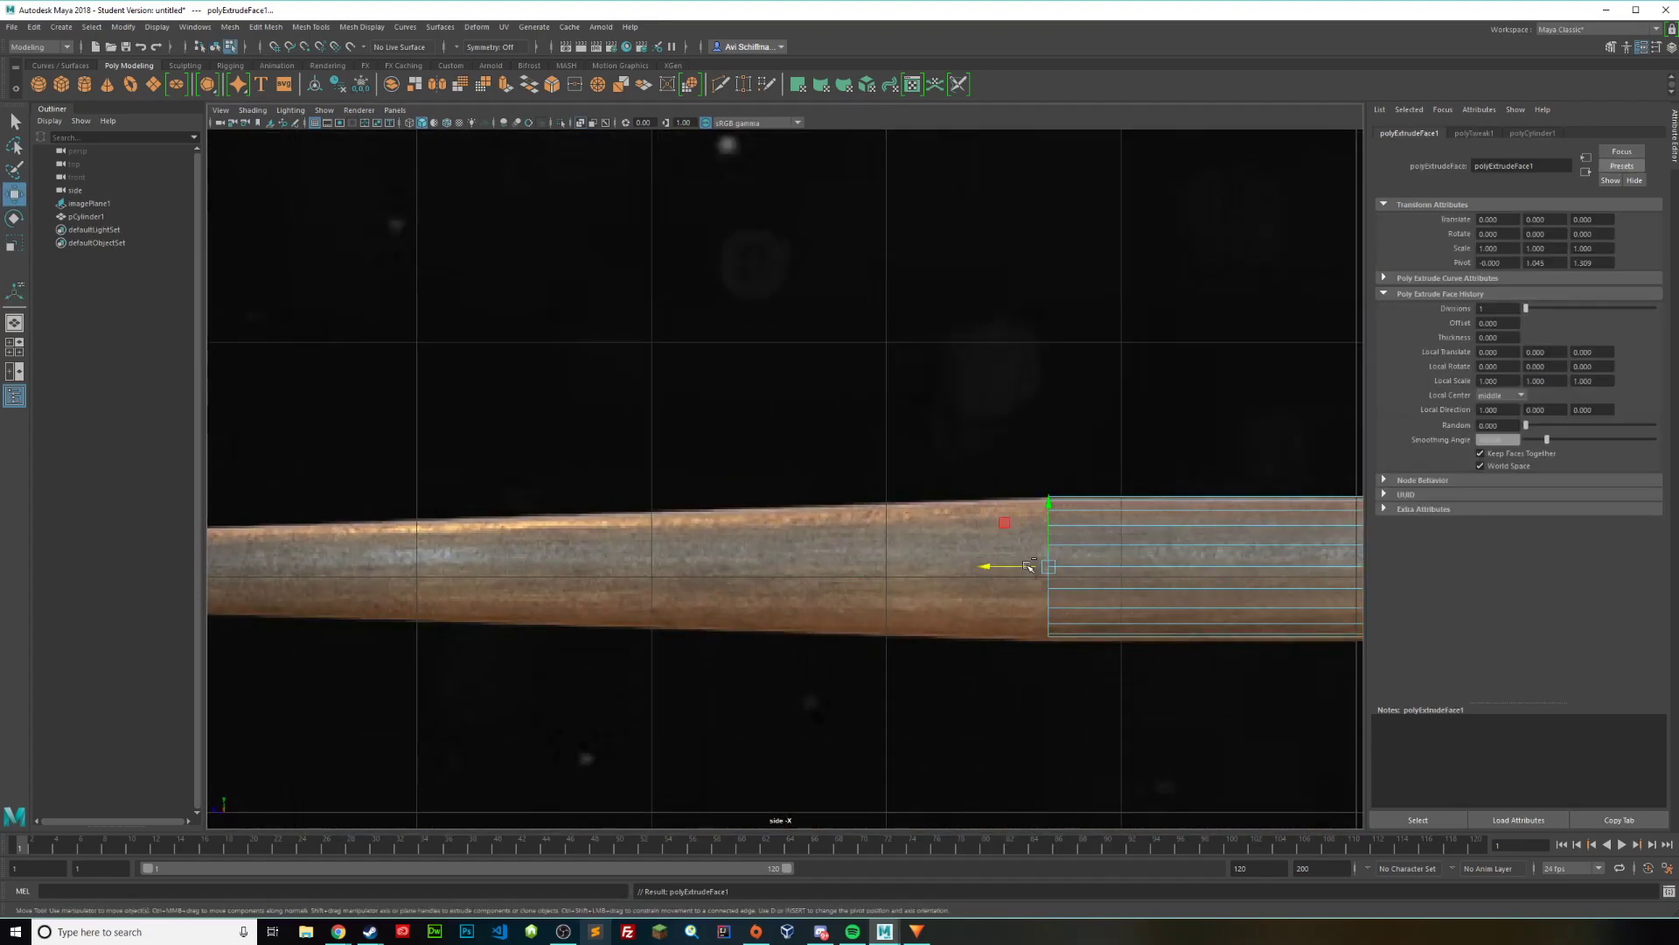
drag(1002, 570, 302, 567)
alt+middle_drag(411, 544, 1059, 503)
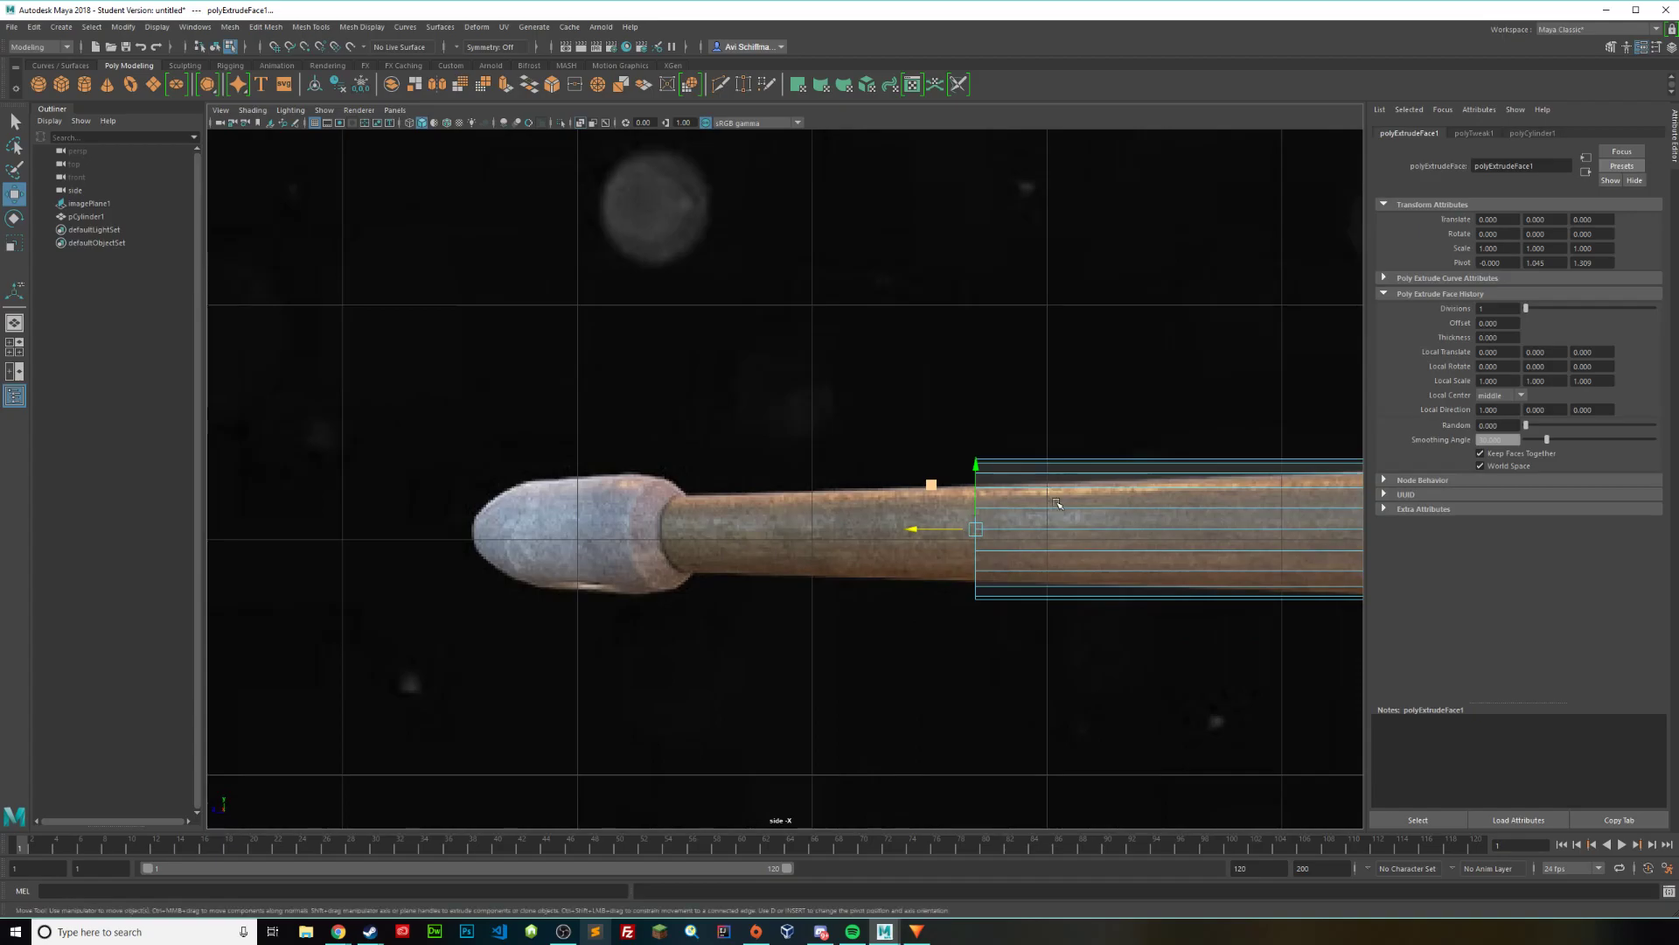
drag(918, 530, 627, 516)
key(r)
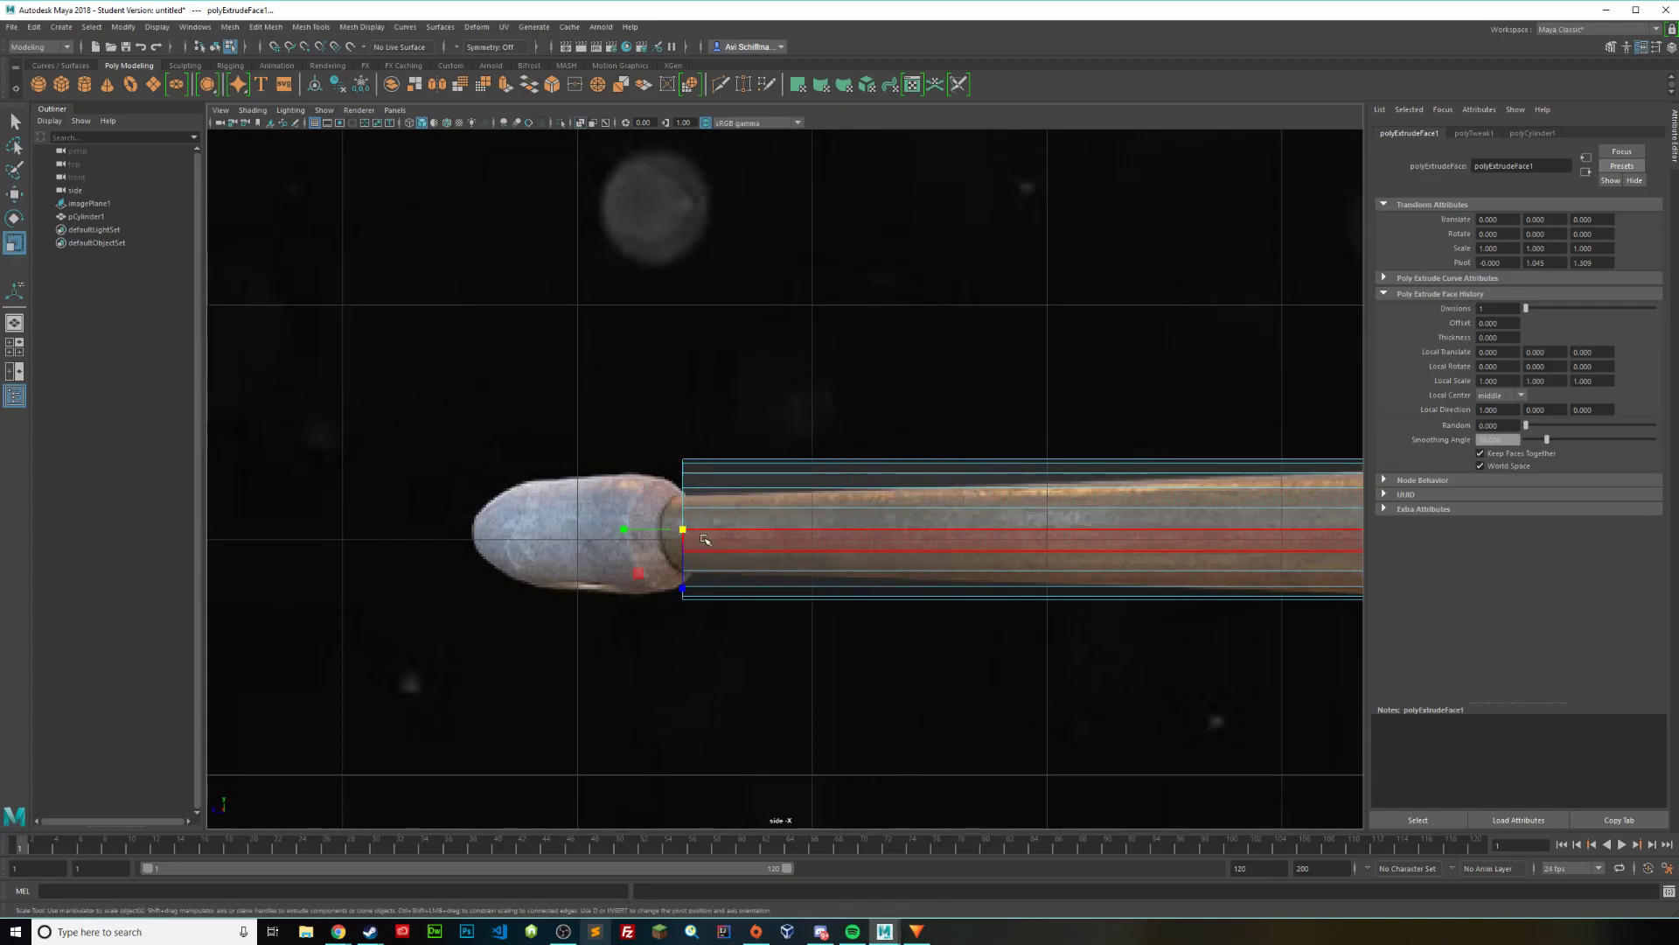
drag(684, 530, 627, 540)
Step: Hide image planes in the perspective view
alt+middle_drag(1259, 522, 673, 456)
scroll(862, 514, down, 9)
scroll(1000, 487, up, 2)
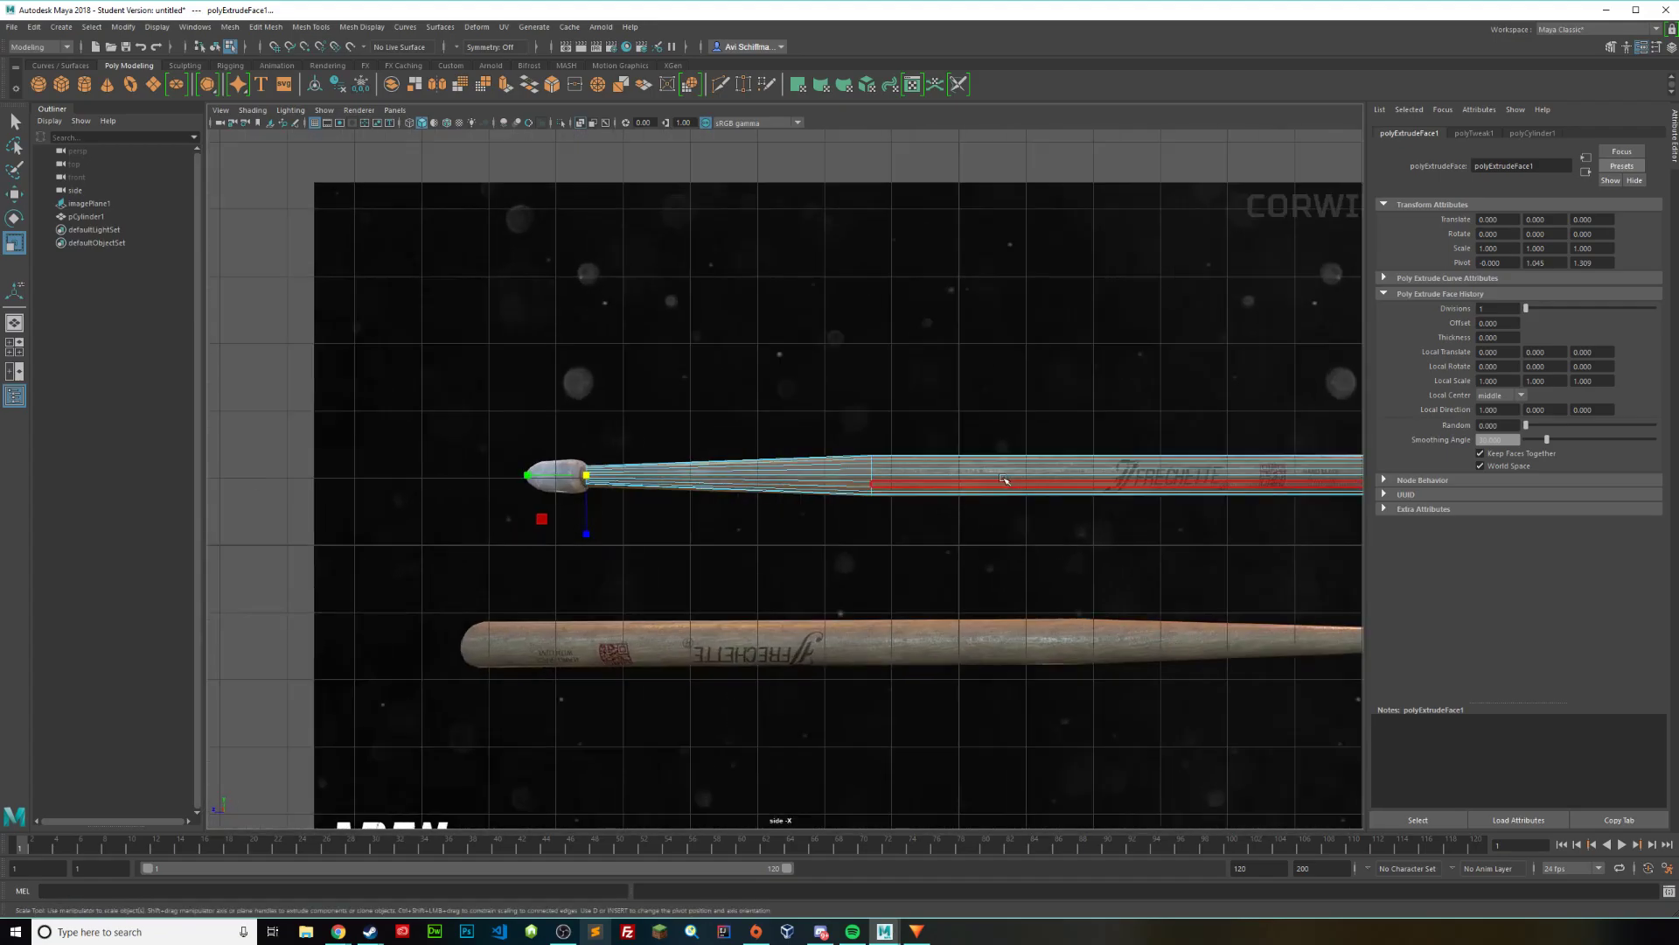
key(space)
scroll(1092, 394, down, 5)
key(space)
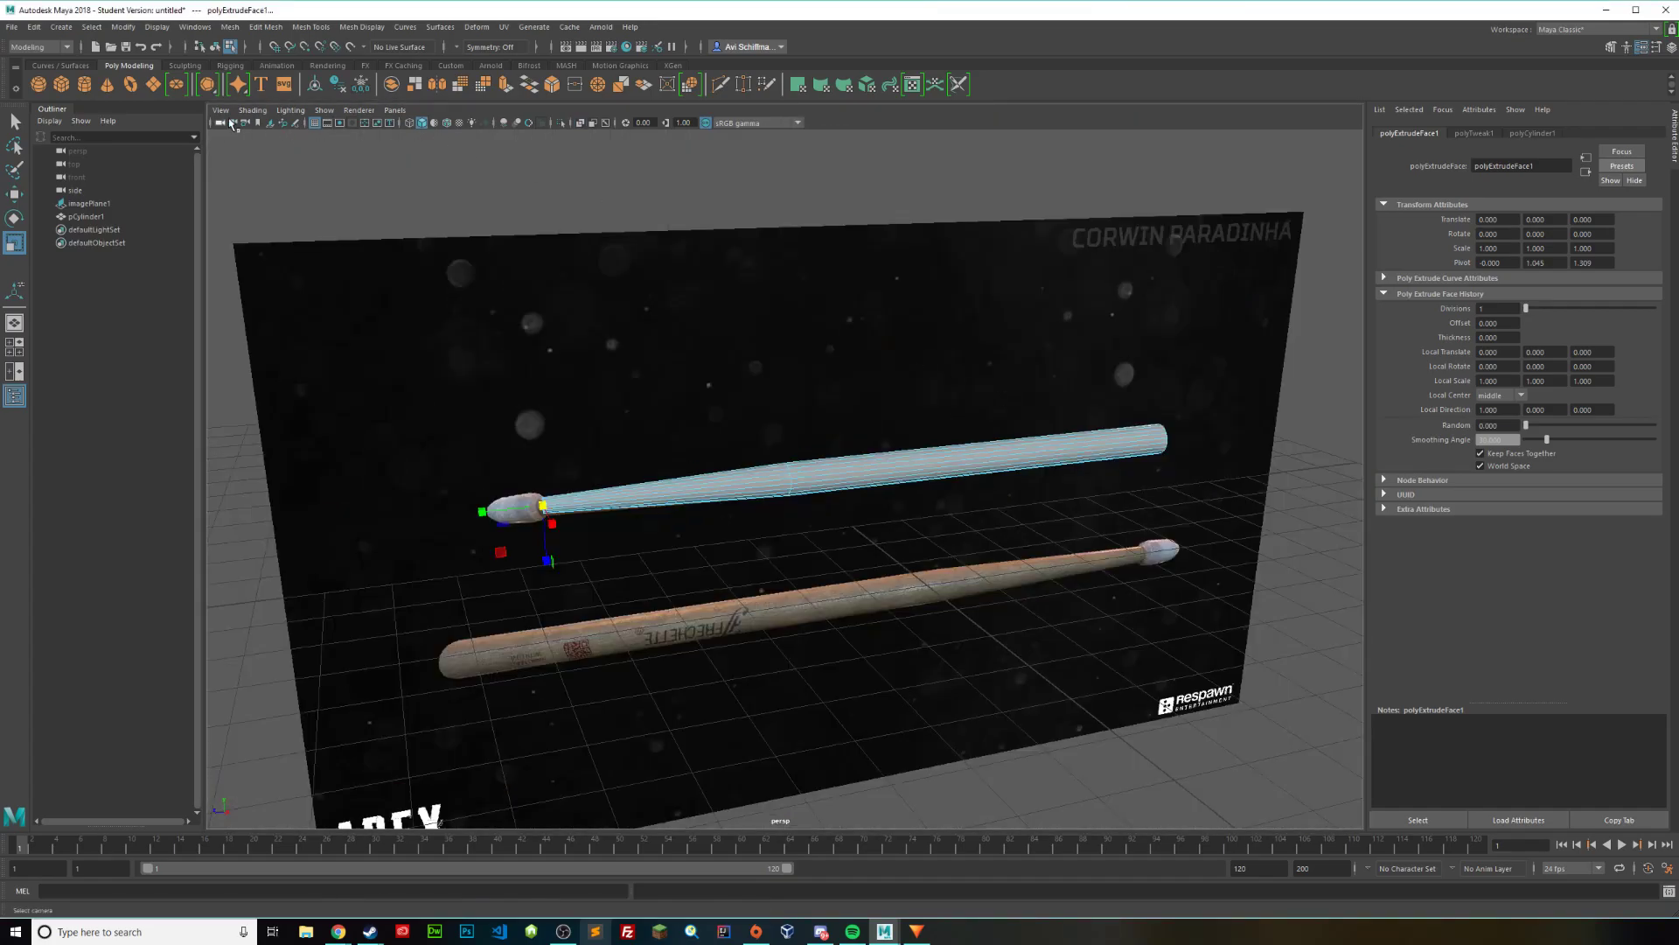
click(324, 110)
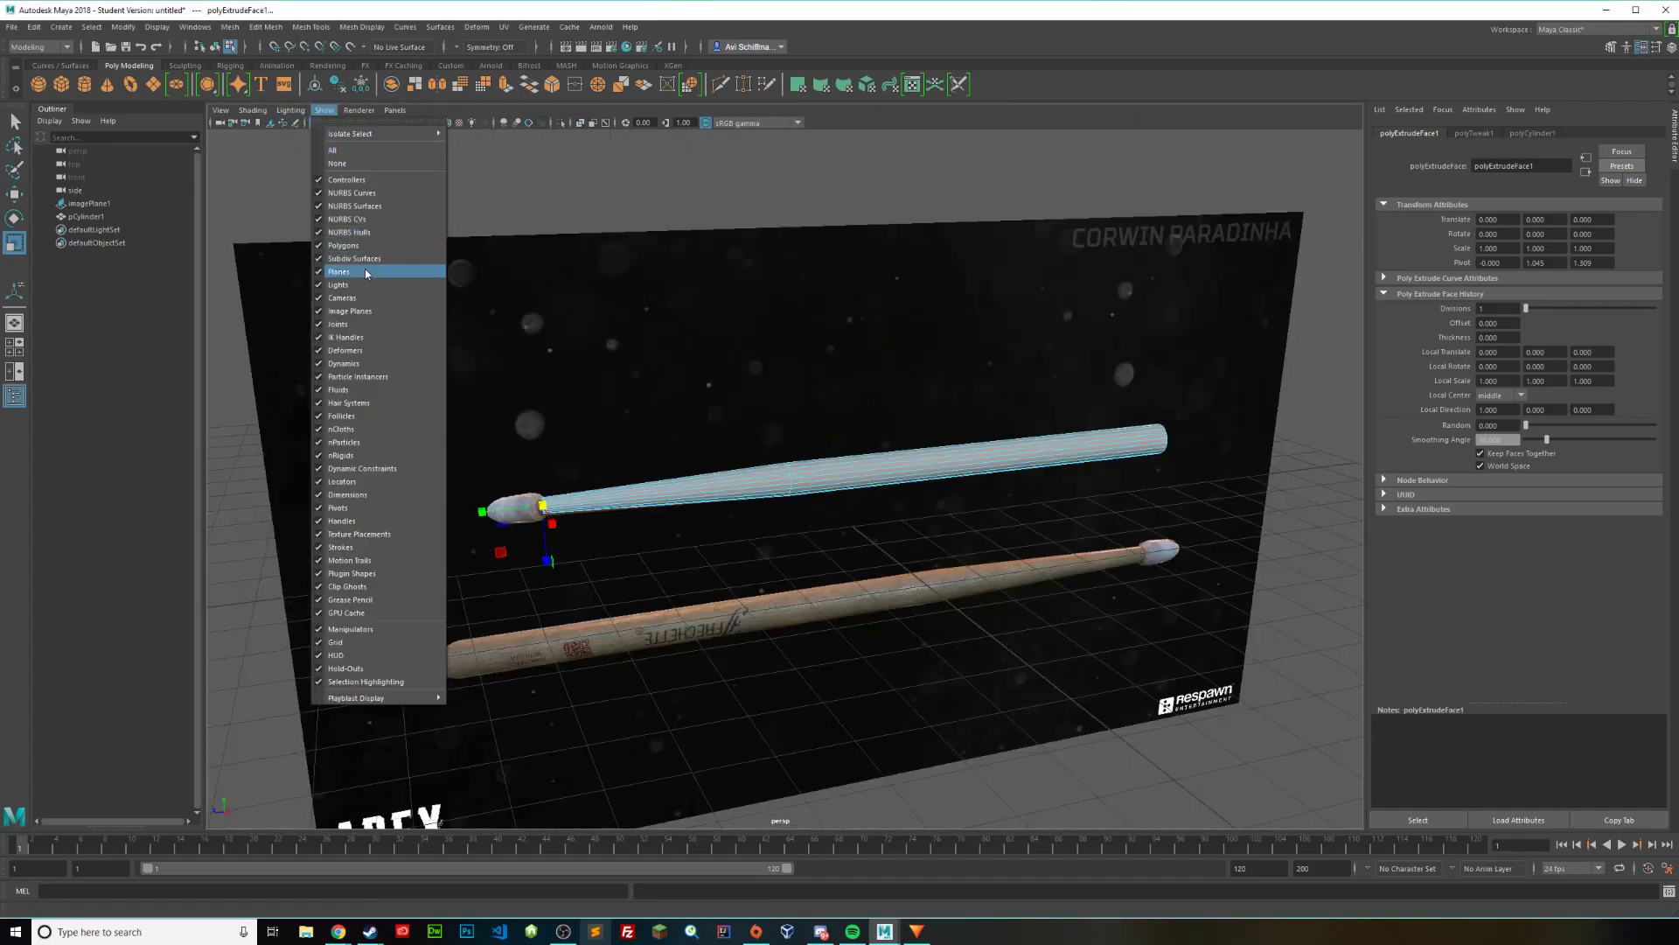
click(358, 311)
Step: Return to object mode, inspect the tapered shaft in perspective, and select the whole shaft
scroll(787, 504, up, 5)
right_drag(787, 504, 857, 487)
click(914, 563)
scroll(919, 563, down, 8)
mouse_move(941, 562)
alt+mouse_down()
mouse_move(880, 566)
mouse_move(958, 568)
alt+mouse_up()
scroll(875, 525, up, 4)
click(823, 492)
key(space)
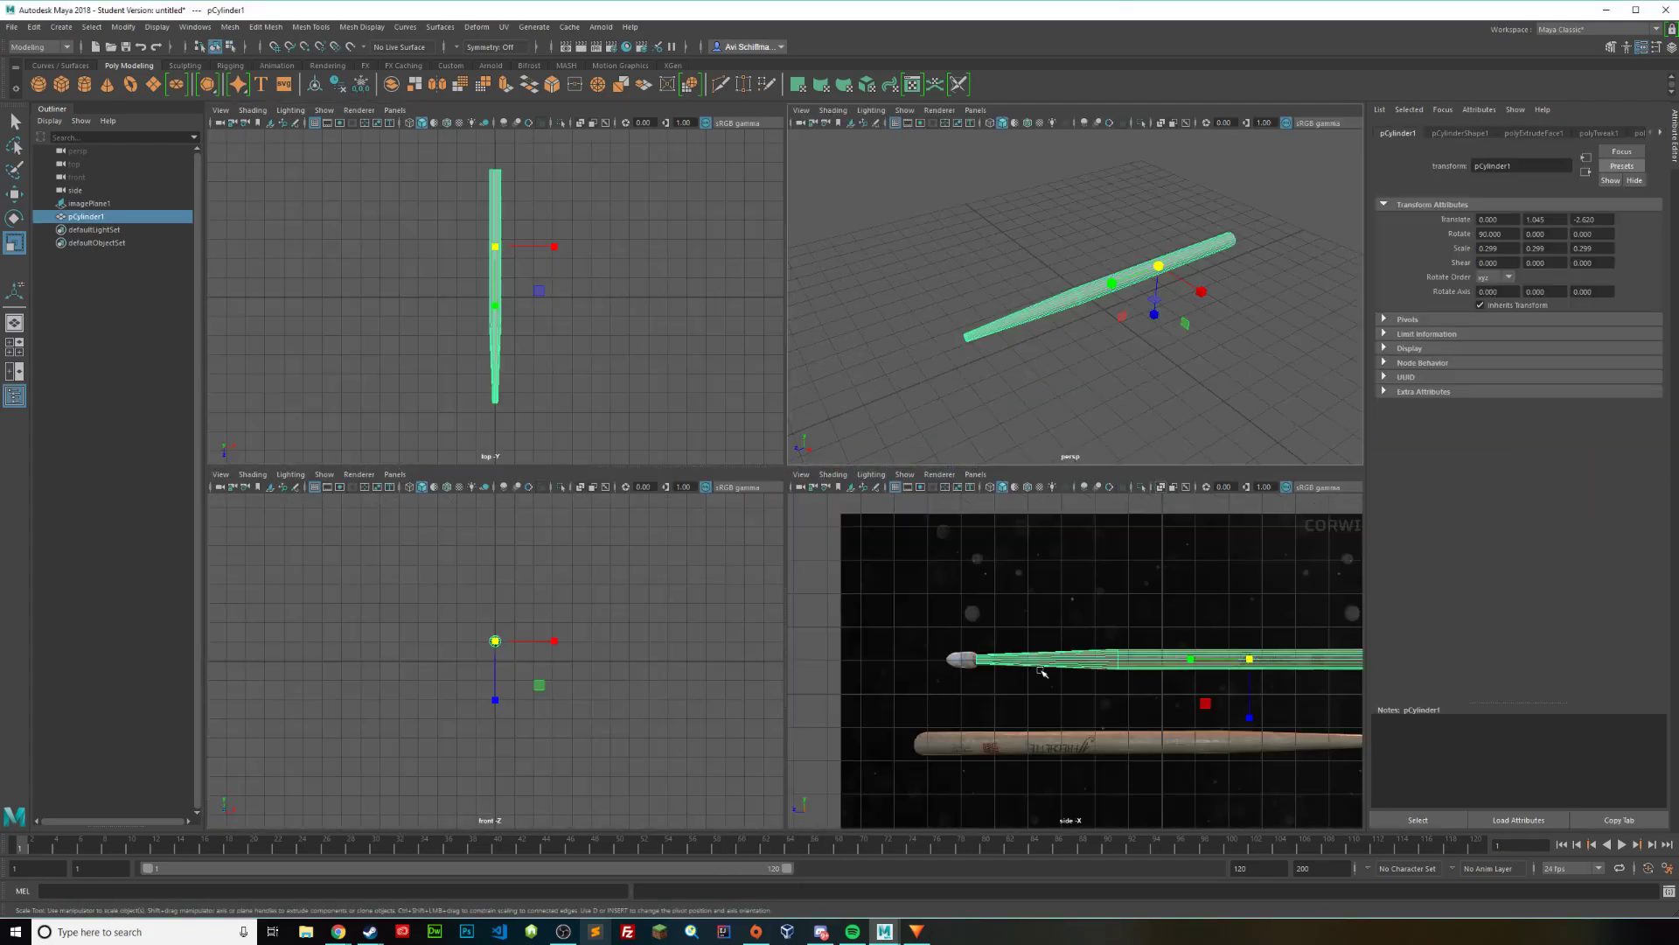
Step: Create a second polygon cylinder in the side view and move it over the upper drumstick's tip
key(space)
mouse_move(1092, 479)
alt+middle_down()
mouse_move(803, 469)
mouse_move(1122, 474)
alt+middle_up()
scroll(559, 476, up, 4)
scroll(561, 477, up, 3)
alt+middle_drag(320, 456, 682, 518)
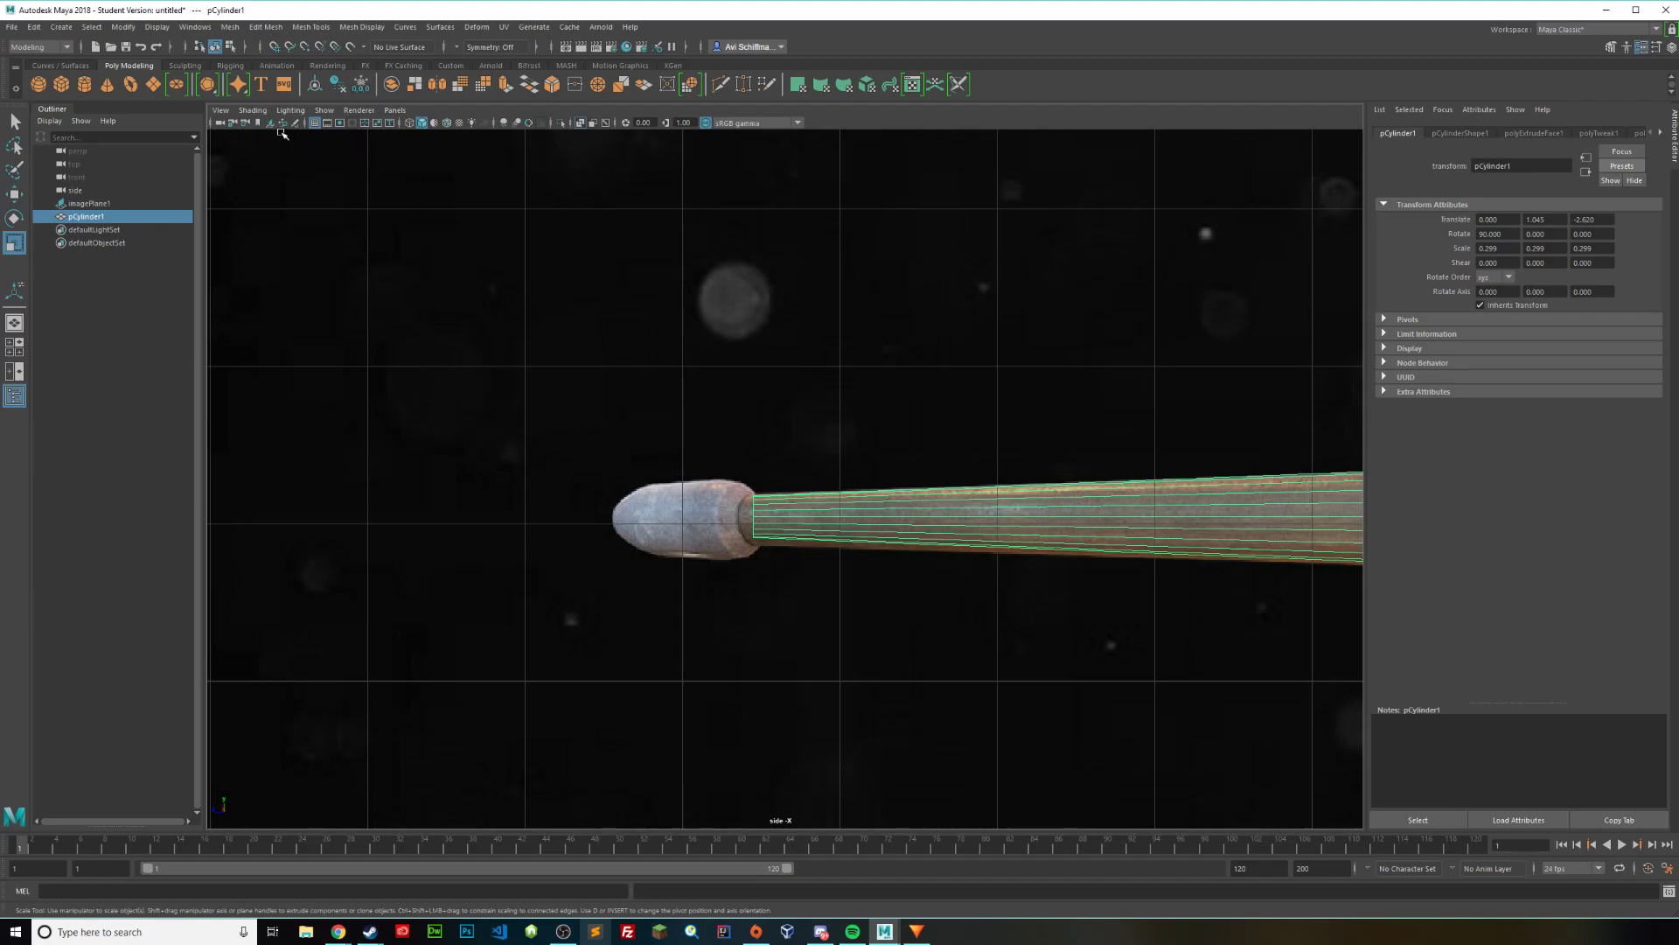
scroll(716, 503, down, 8)
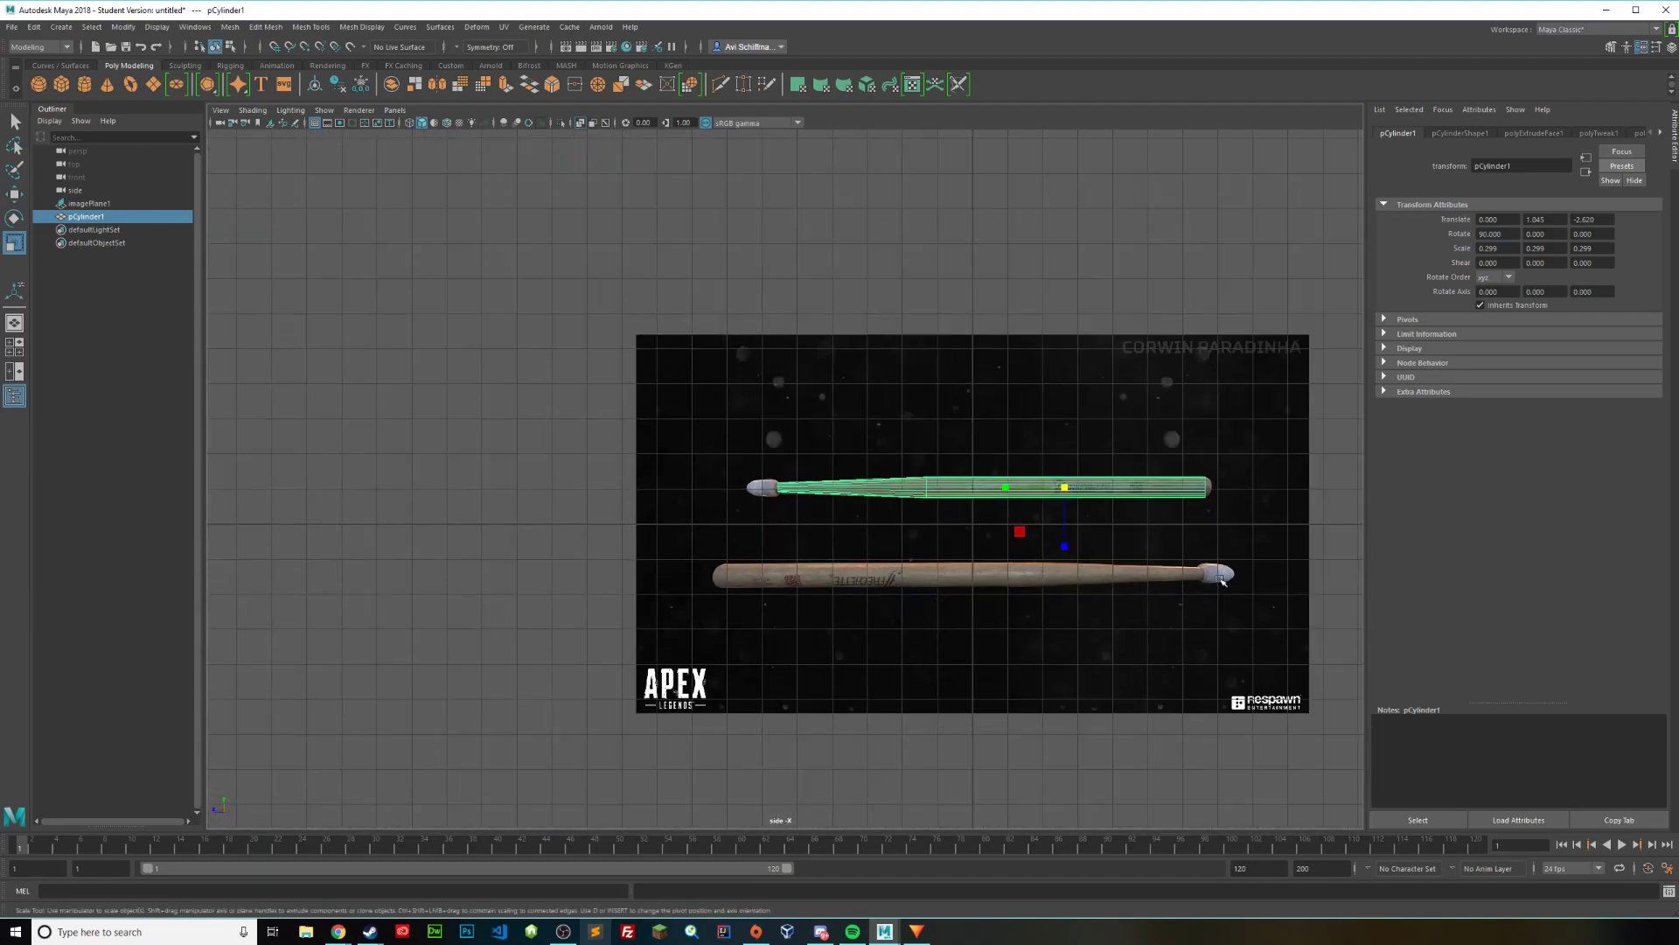
scroll(769, 498, up, 9)
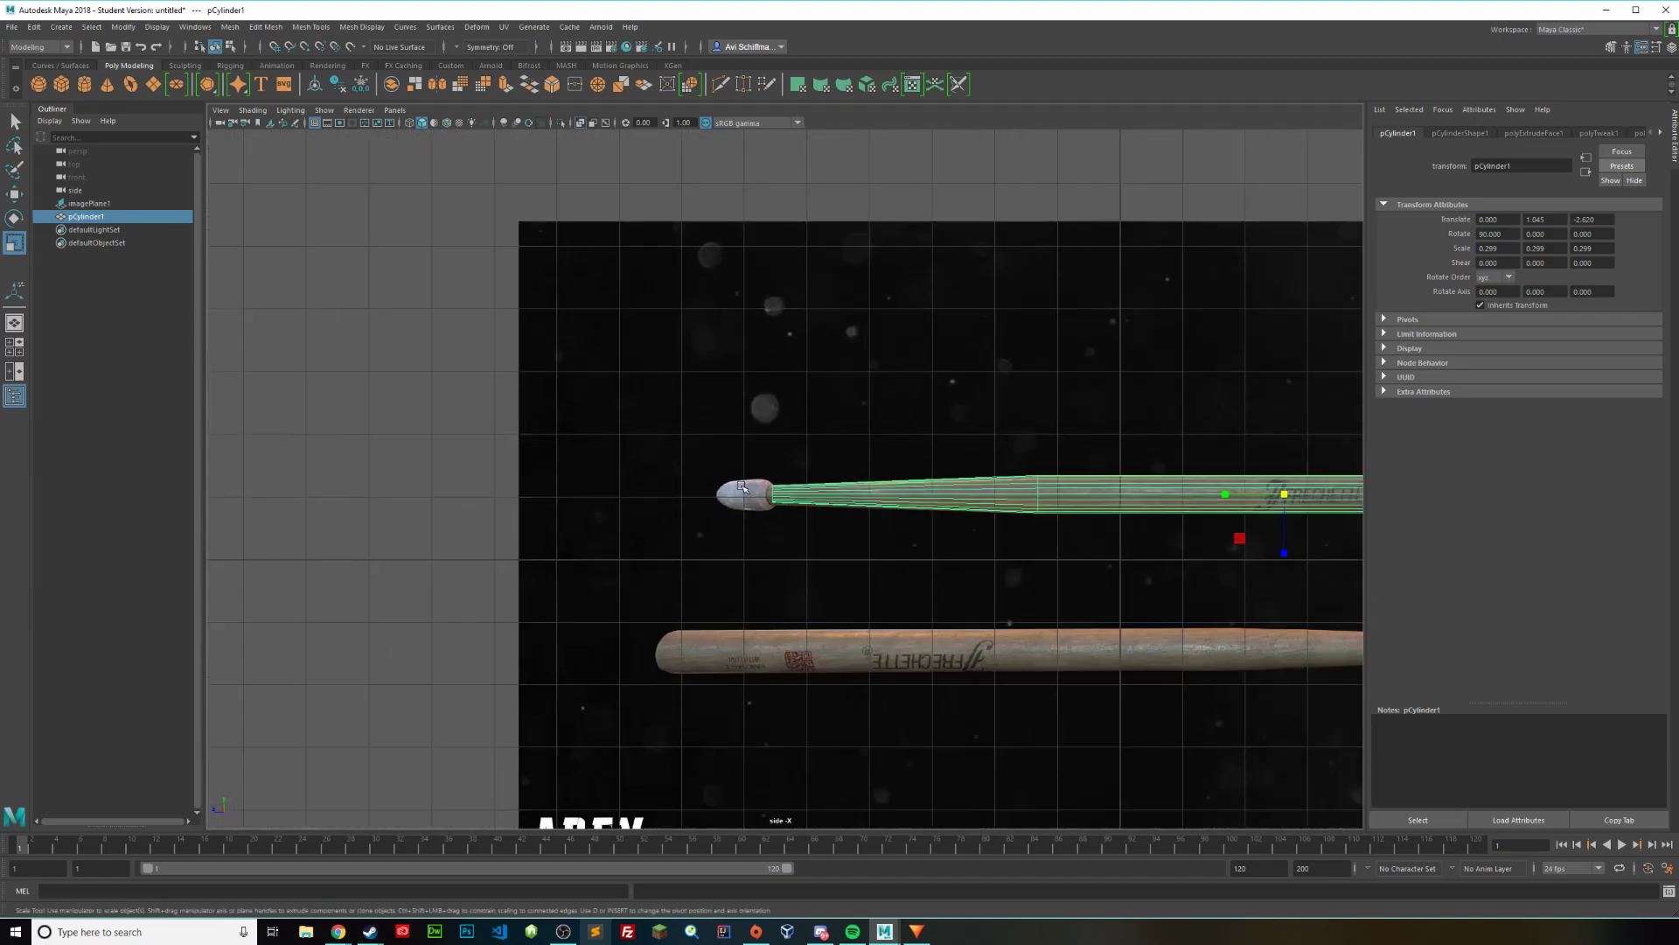
click(86, 84)
scroll(914, 522, down, 9)
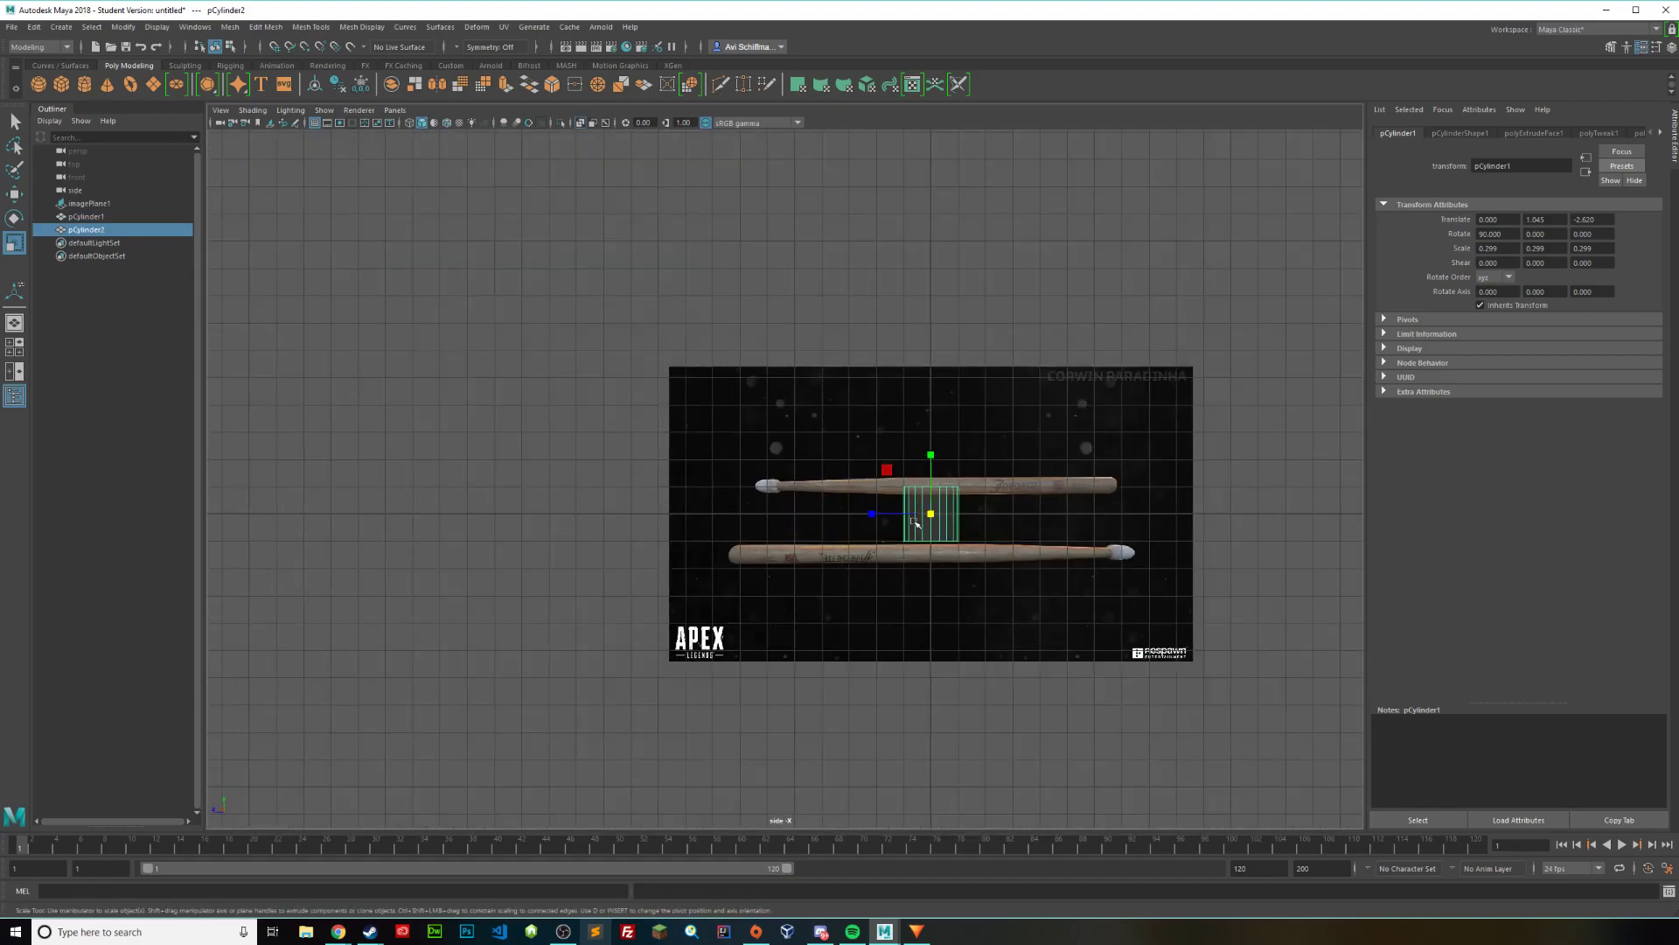
key(w)
drag(934, 516, 768, 488)
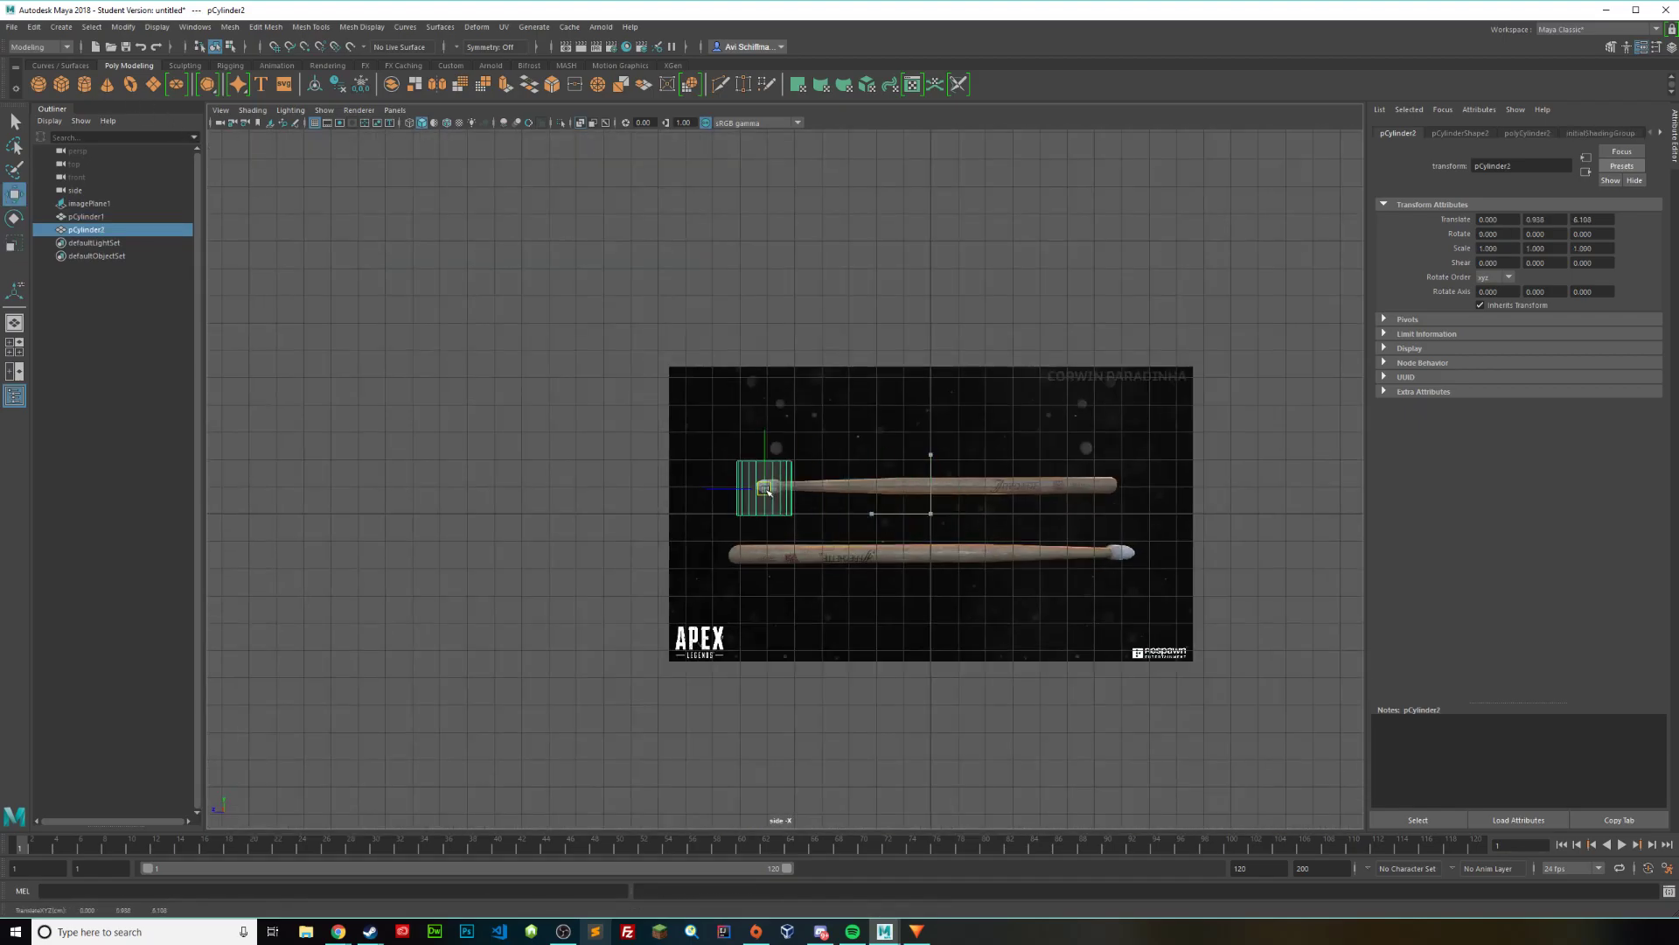
Step: Rotate the new cylinder 90 degrees about the X axis to line it up with the upper drumstick
scroll(770, 490, up, 9)
key(e)
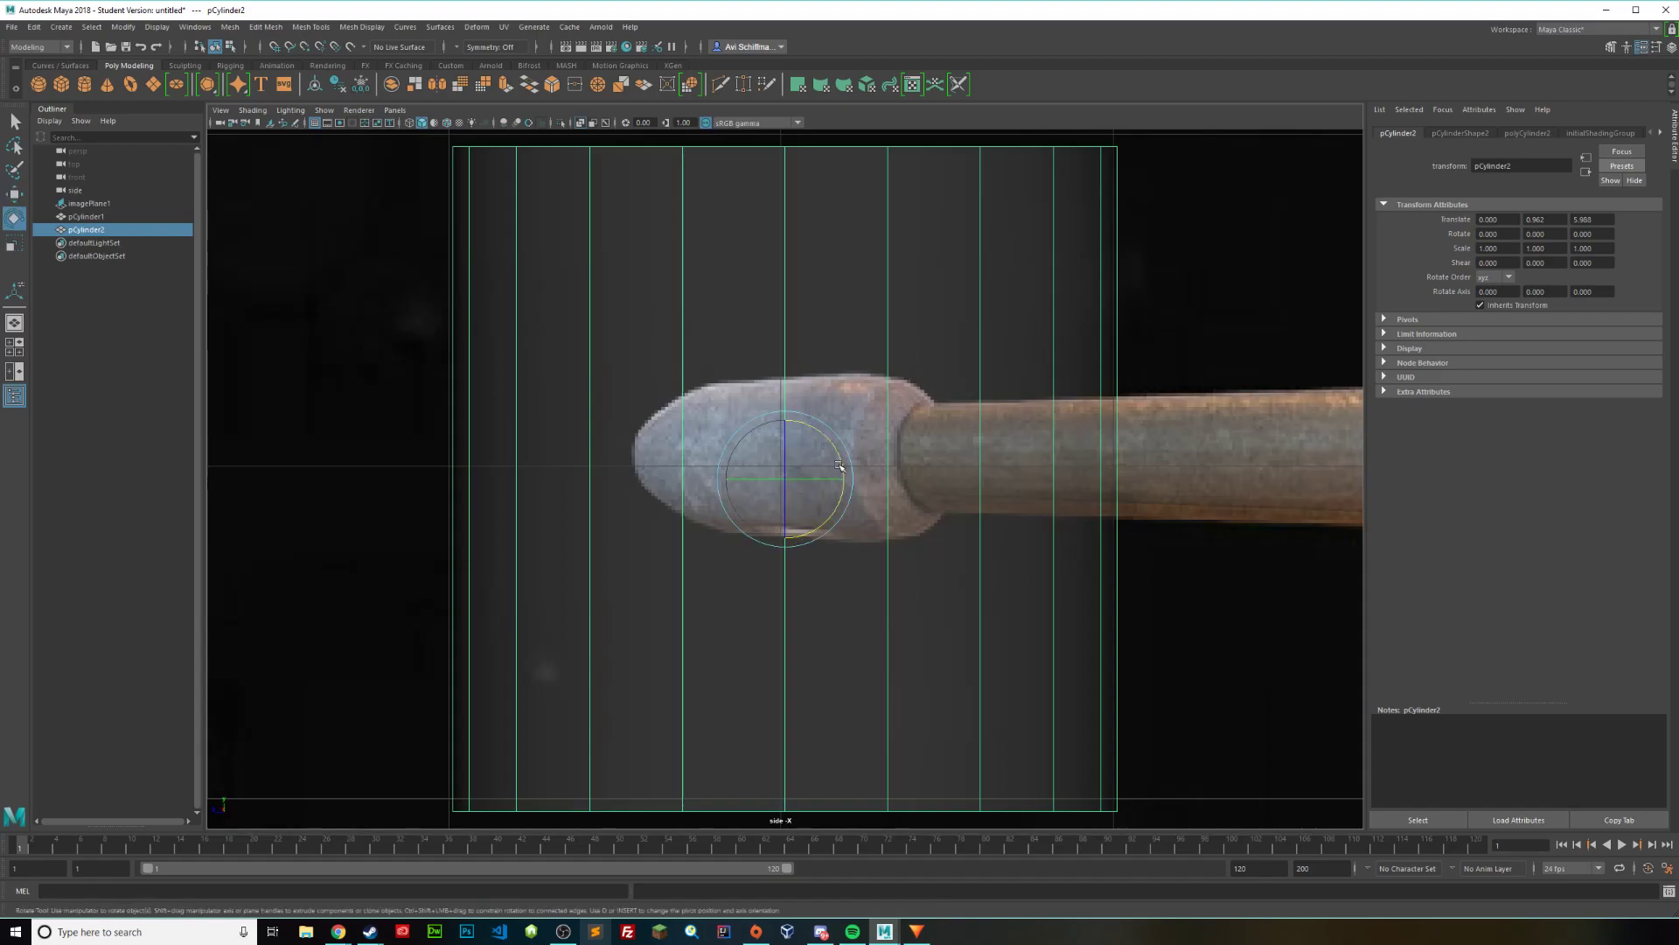
drag(849, 463, 1056, 353)
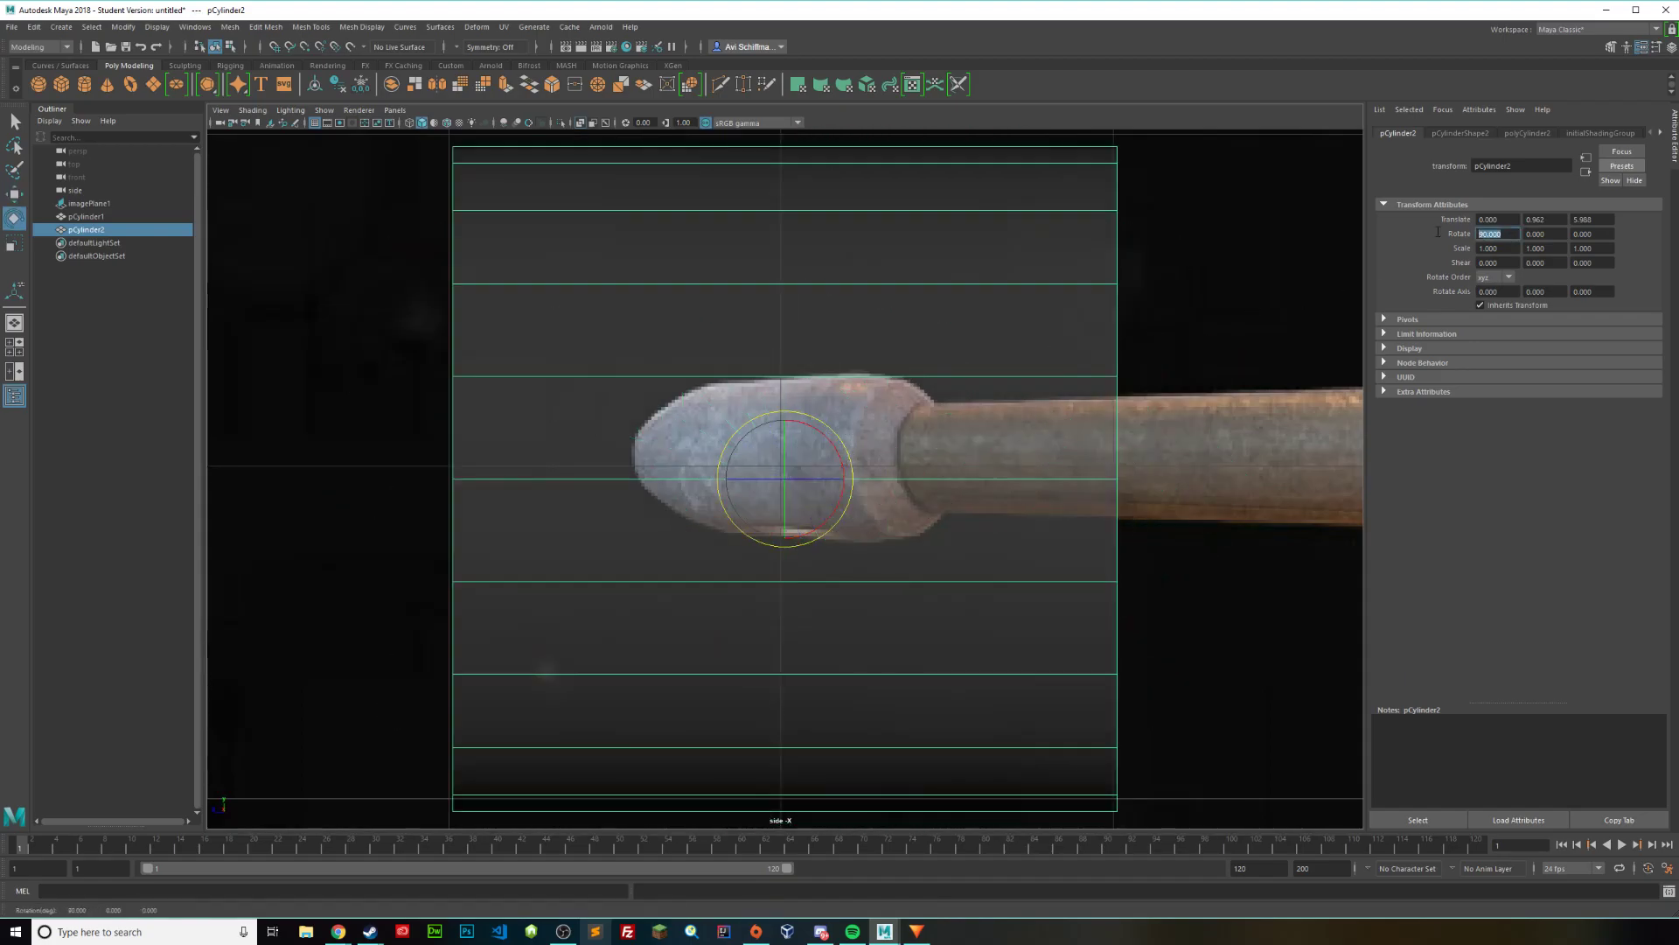
alt+middle_drag(964, 506, 915, 495)
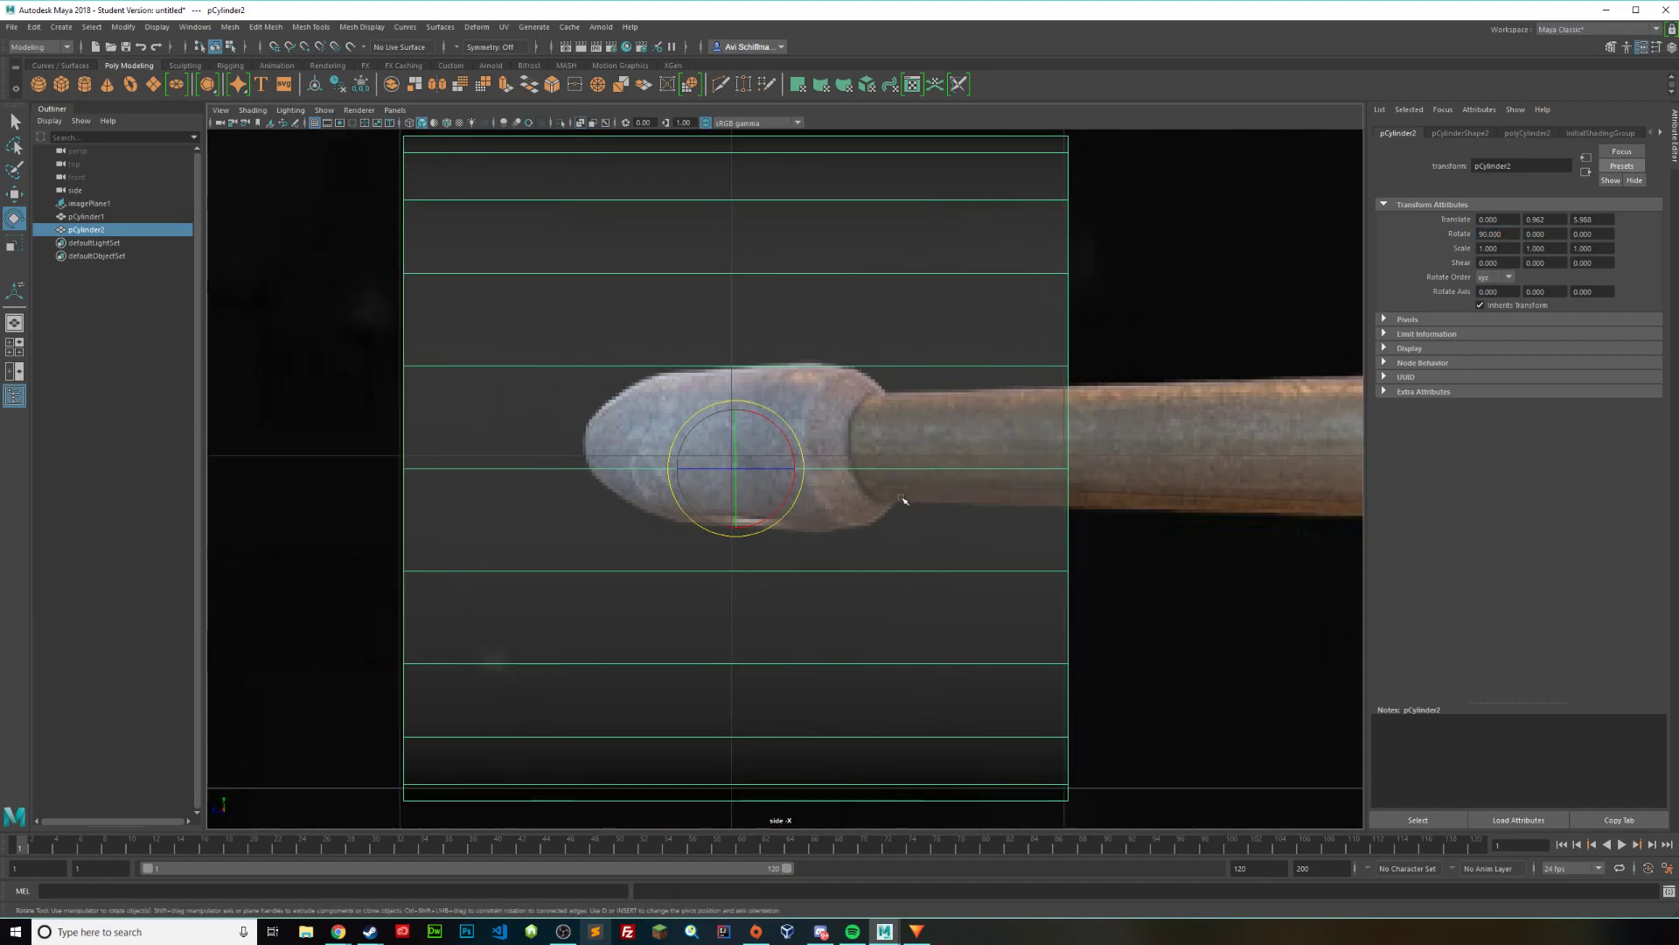
Step: Scale the cylinder uniformly down to 0.234 and center it over the reference image's upper drumstick tip
key(r)
drag(738, 469, 328, 459)
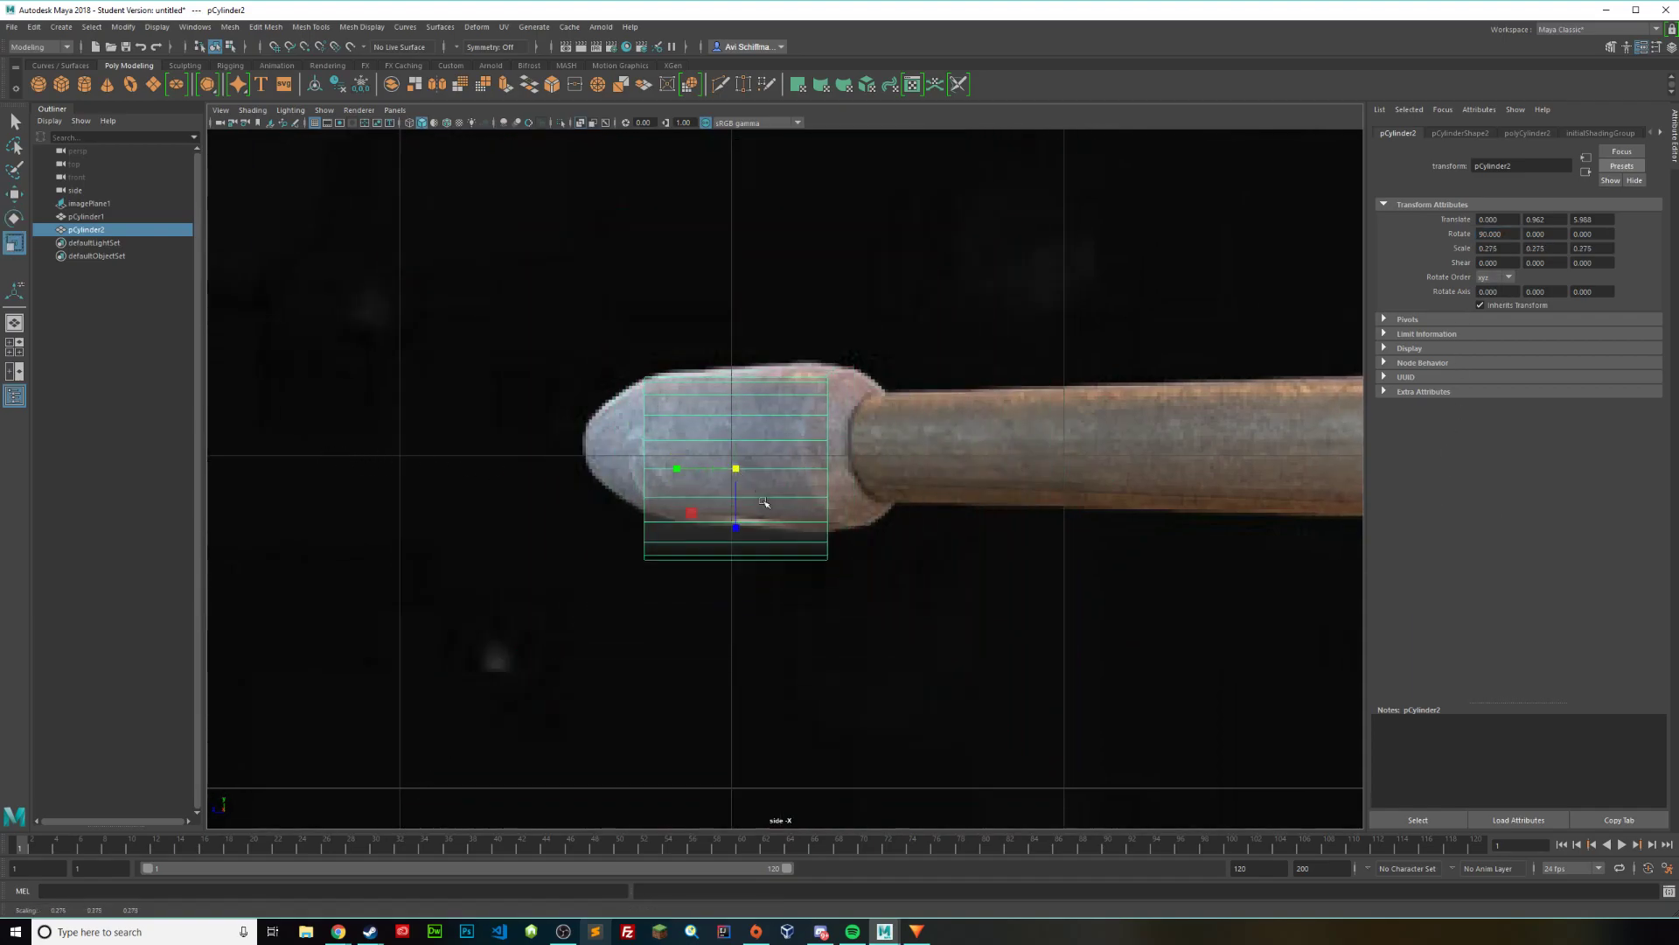
scroll(778, 507, up, 3)
drag(714, 465, 740, 430)
key(w)
Step: Move the vertices at the tip cylinder's shaft-side end toward the shaft to match the reference
right_drag(819, 399, 791, 378)
drag(805, 254, 1018, 704)
mouse_move(813, 430)
mouse_down()
mouse_move(754, 435)
mouse_move(781, 438)
mouse_up()
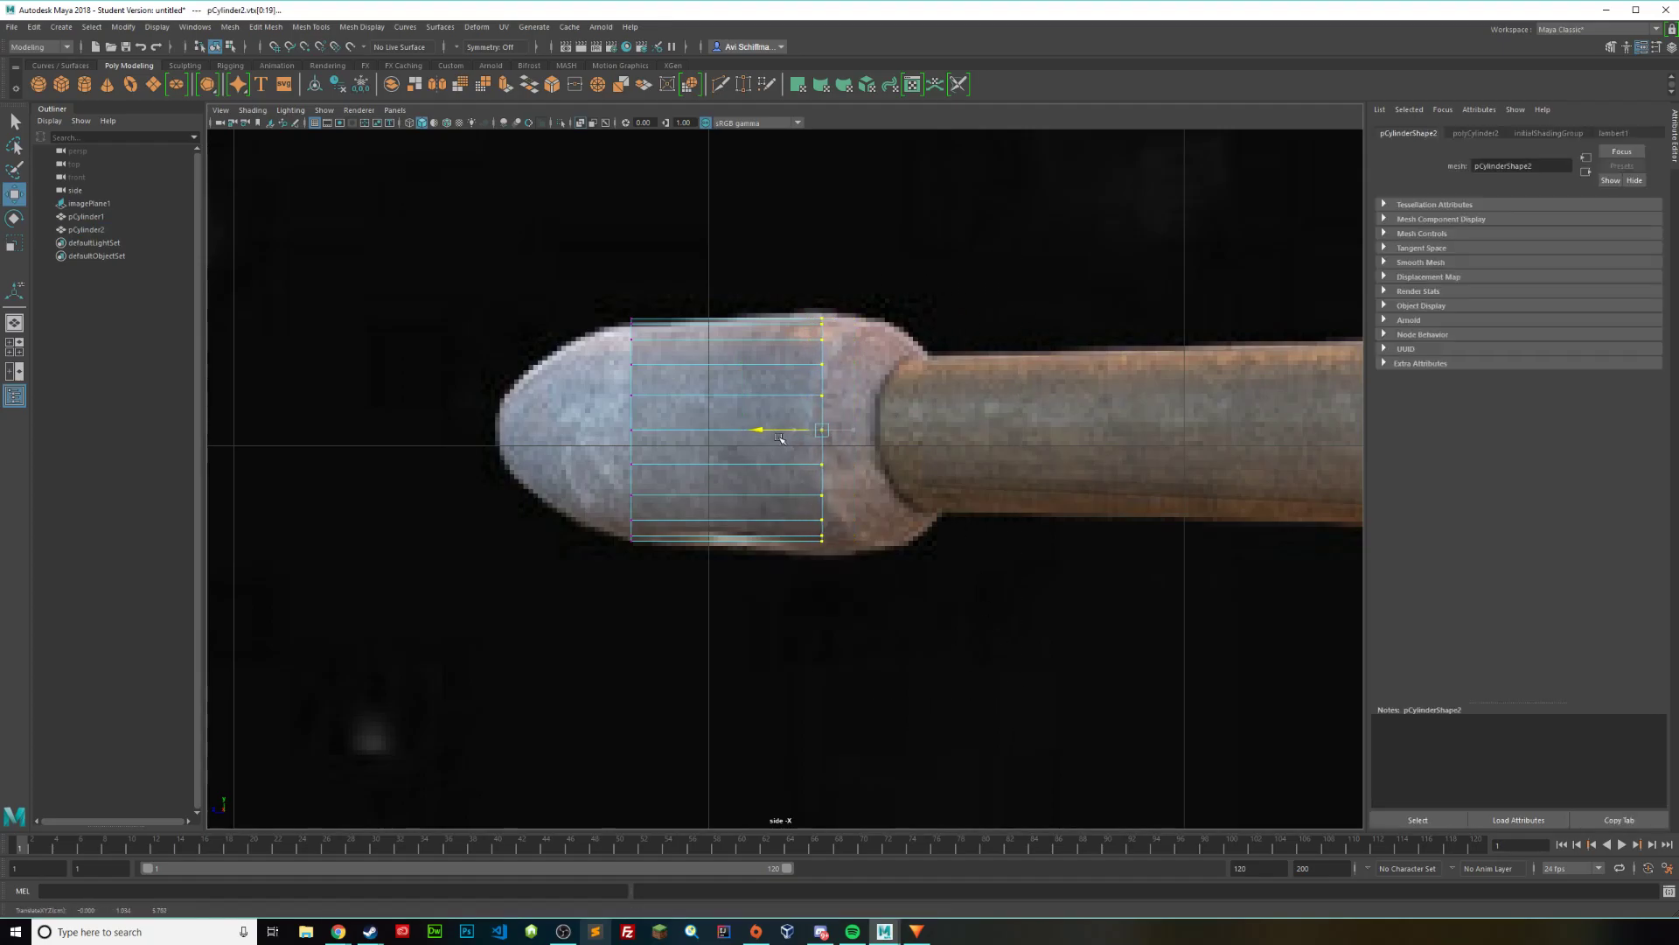
drag(780, 437, 811, 442)
Step: Extrude the cap faces at the tip cylinder's outer end outward and scale them down to follow the rounded tip
drag(520, 250, 664, 391)
right_drag(665, 392, 667, 433)
drag(499, 247, 734, 700)
drag(684, 235, 768, 696)
scroll(630, 508, up, 3)
alt+middle_drag(514, 367, 785, 437)
key(ctrl+e)
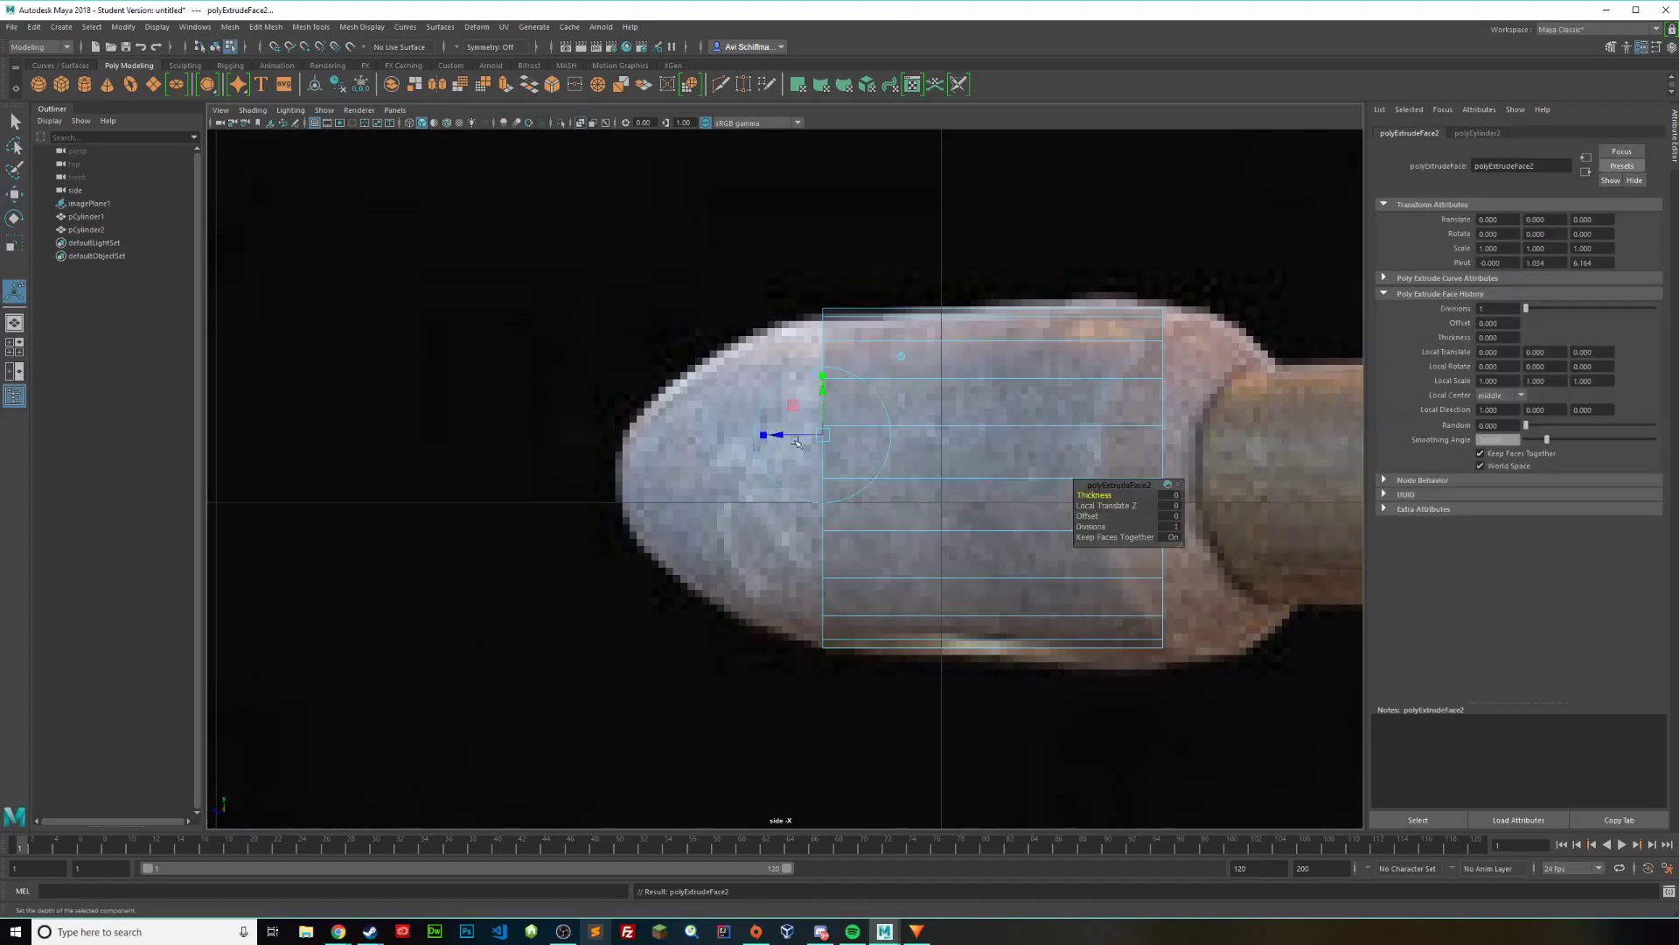
drag(767, 479, 657, 480)
key(r)
key(w)
key(r)
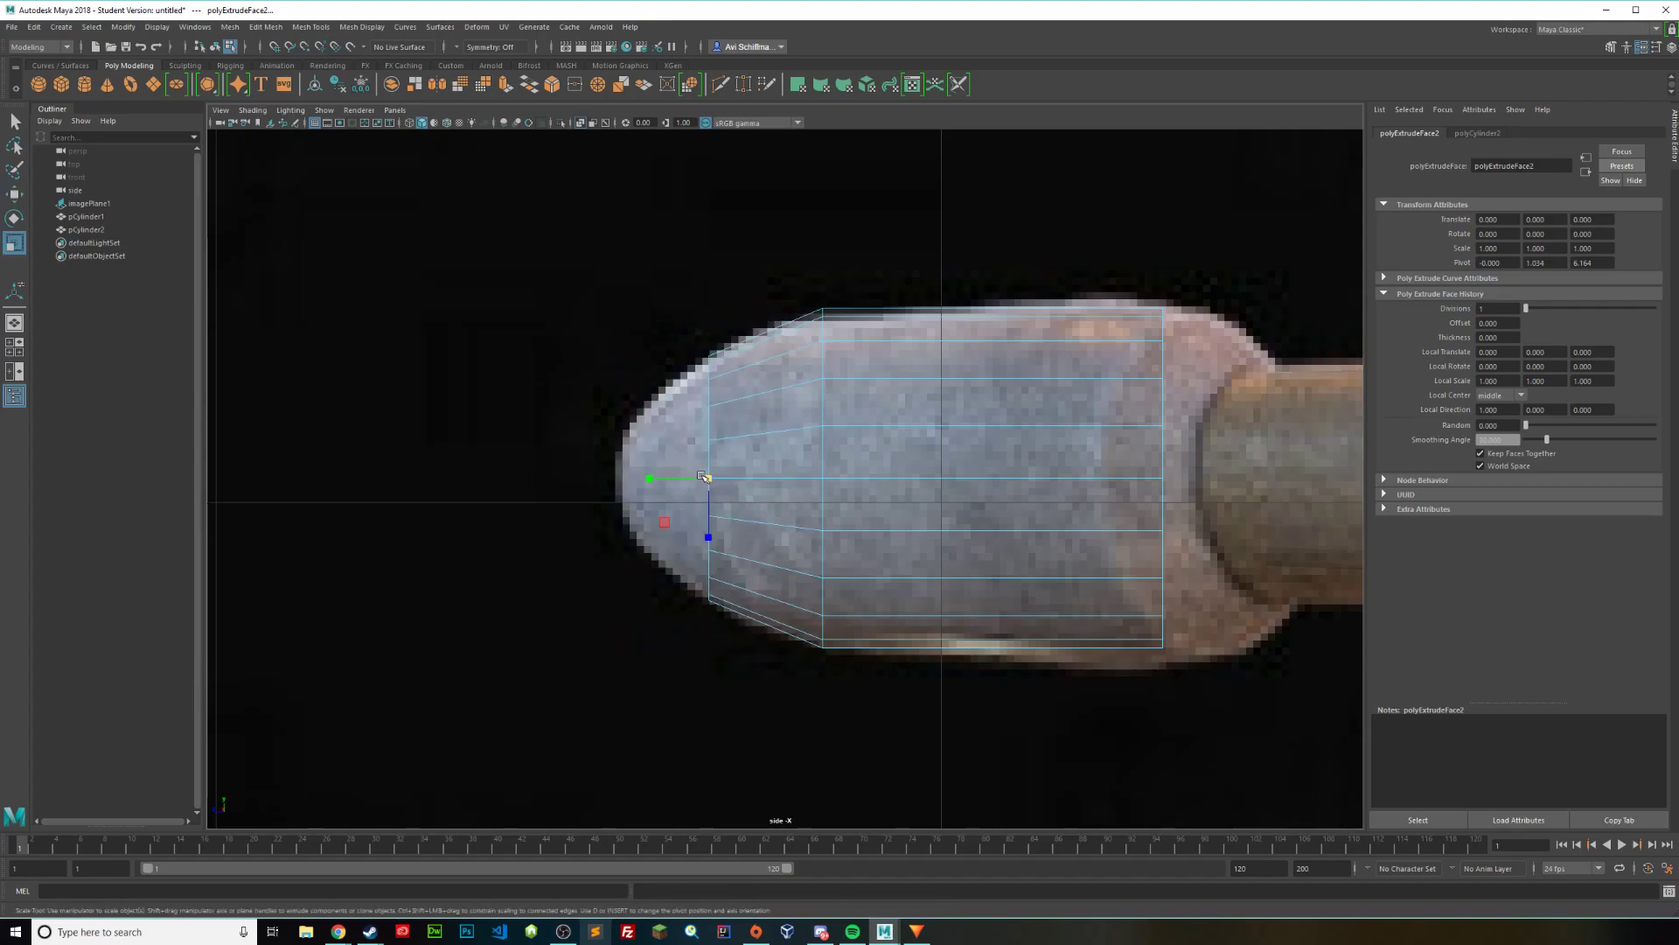
Step: Extrude the end faces again to the very end of the tip, scale them smaller, and return to object mode
key(ctrl+e)
key(w)
drag(673, 478, 588, 480)
key(r)
key(w)
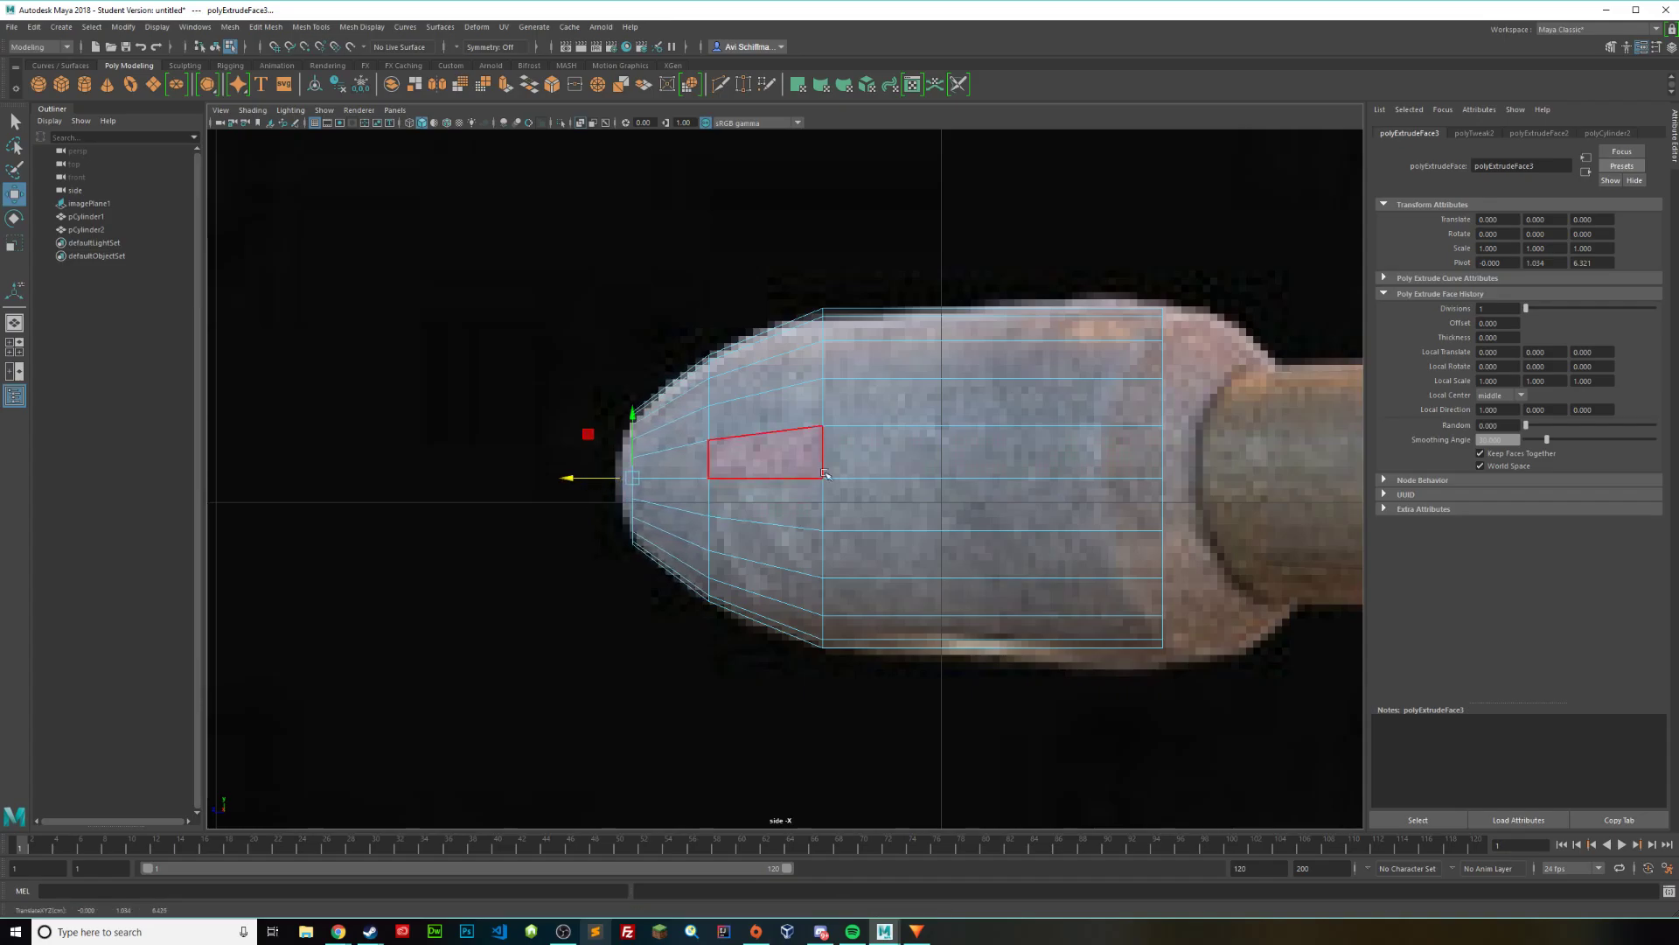
right_drag(991, 439, 1093, 375)
Step: Move the tip along the shaft to Translate Z 5.715 in perspective so it overlaps the shaft's end, and return to the side view
key(space)
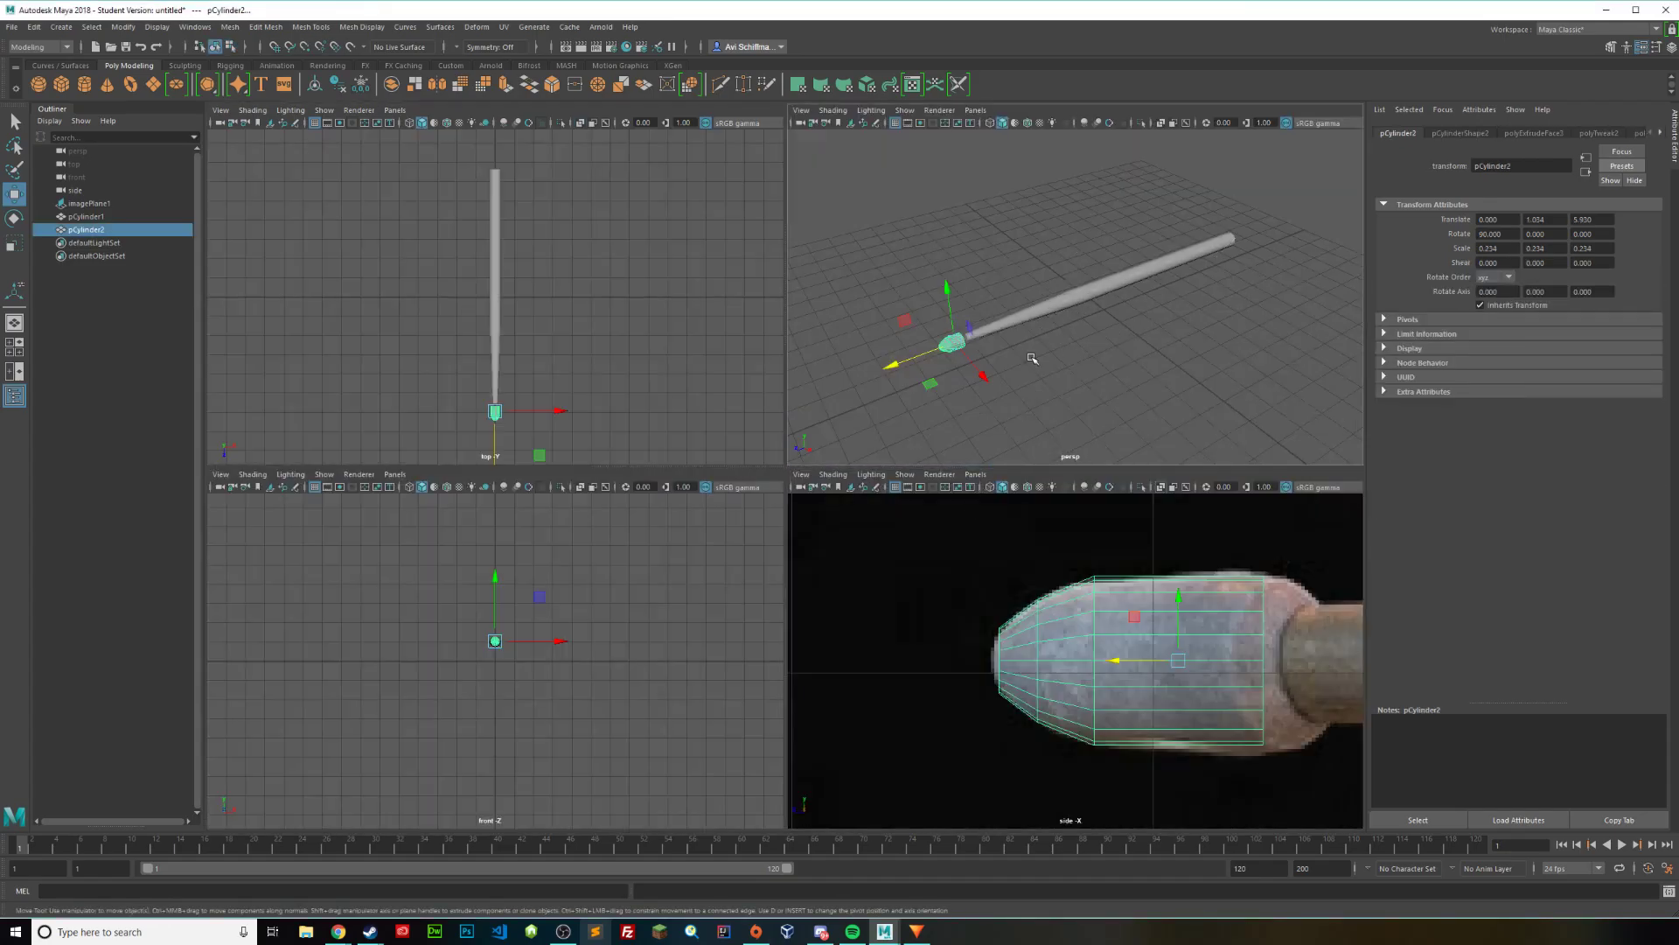
key(space)
key(f)
alt+drag(993, 435, 900, 498)
drag(803, 482, 947, 493)
alt+drag(1098, 513, 954, 566)
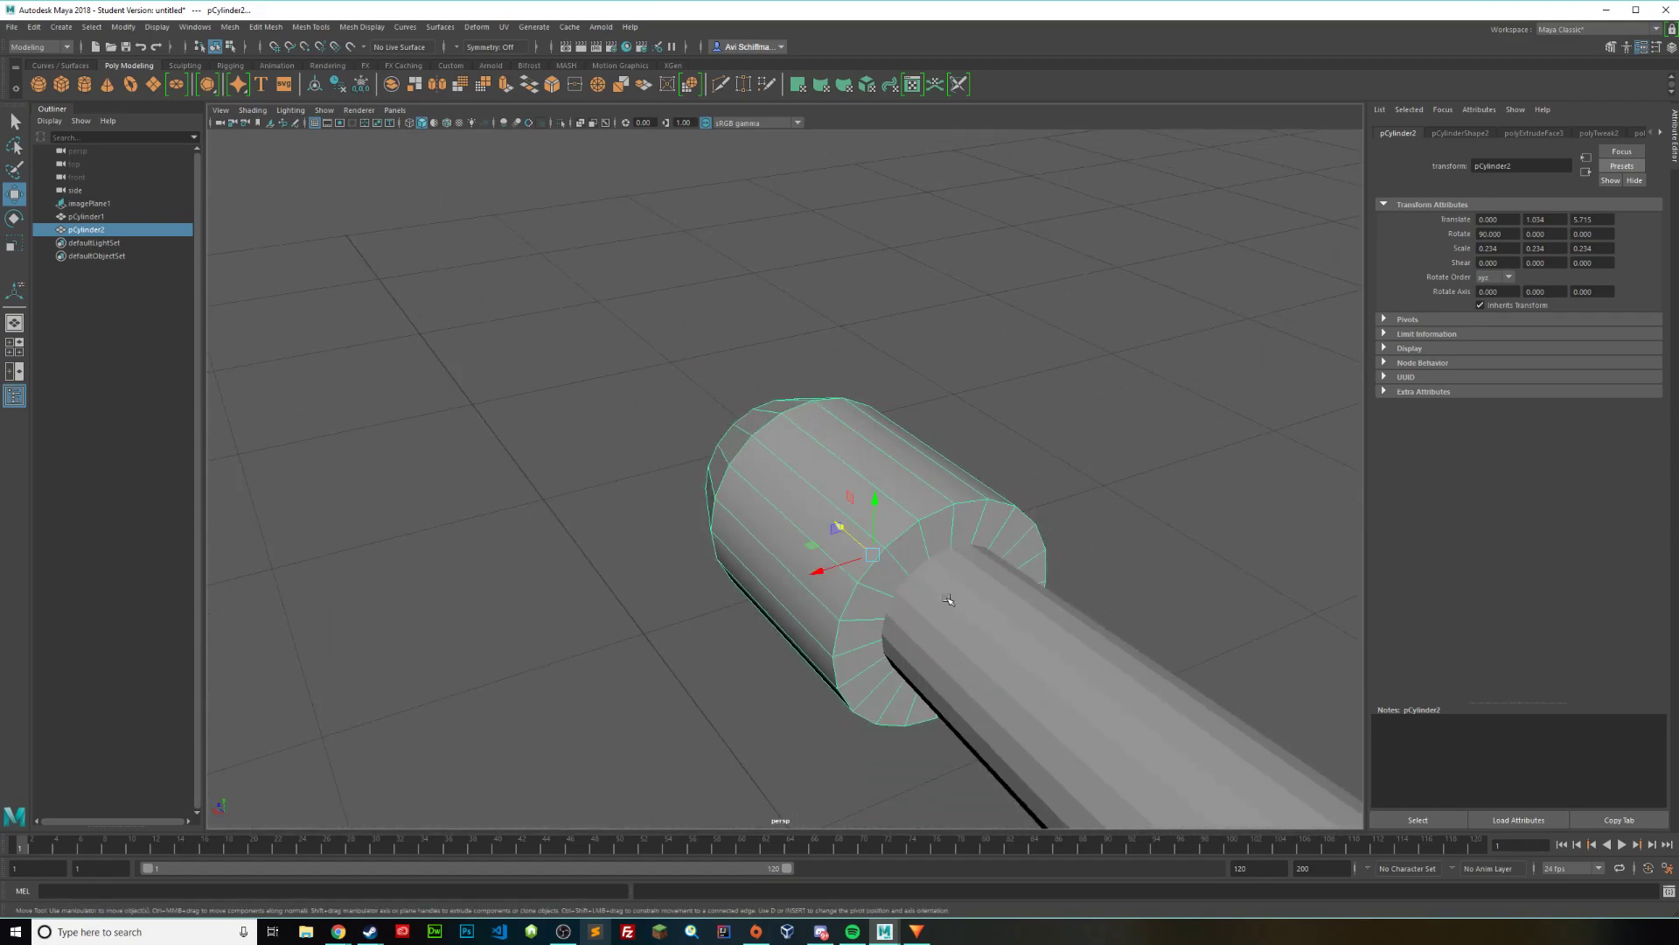
key(space)
key(space)
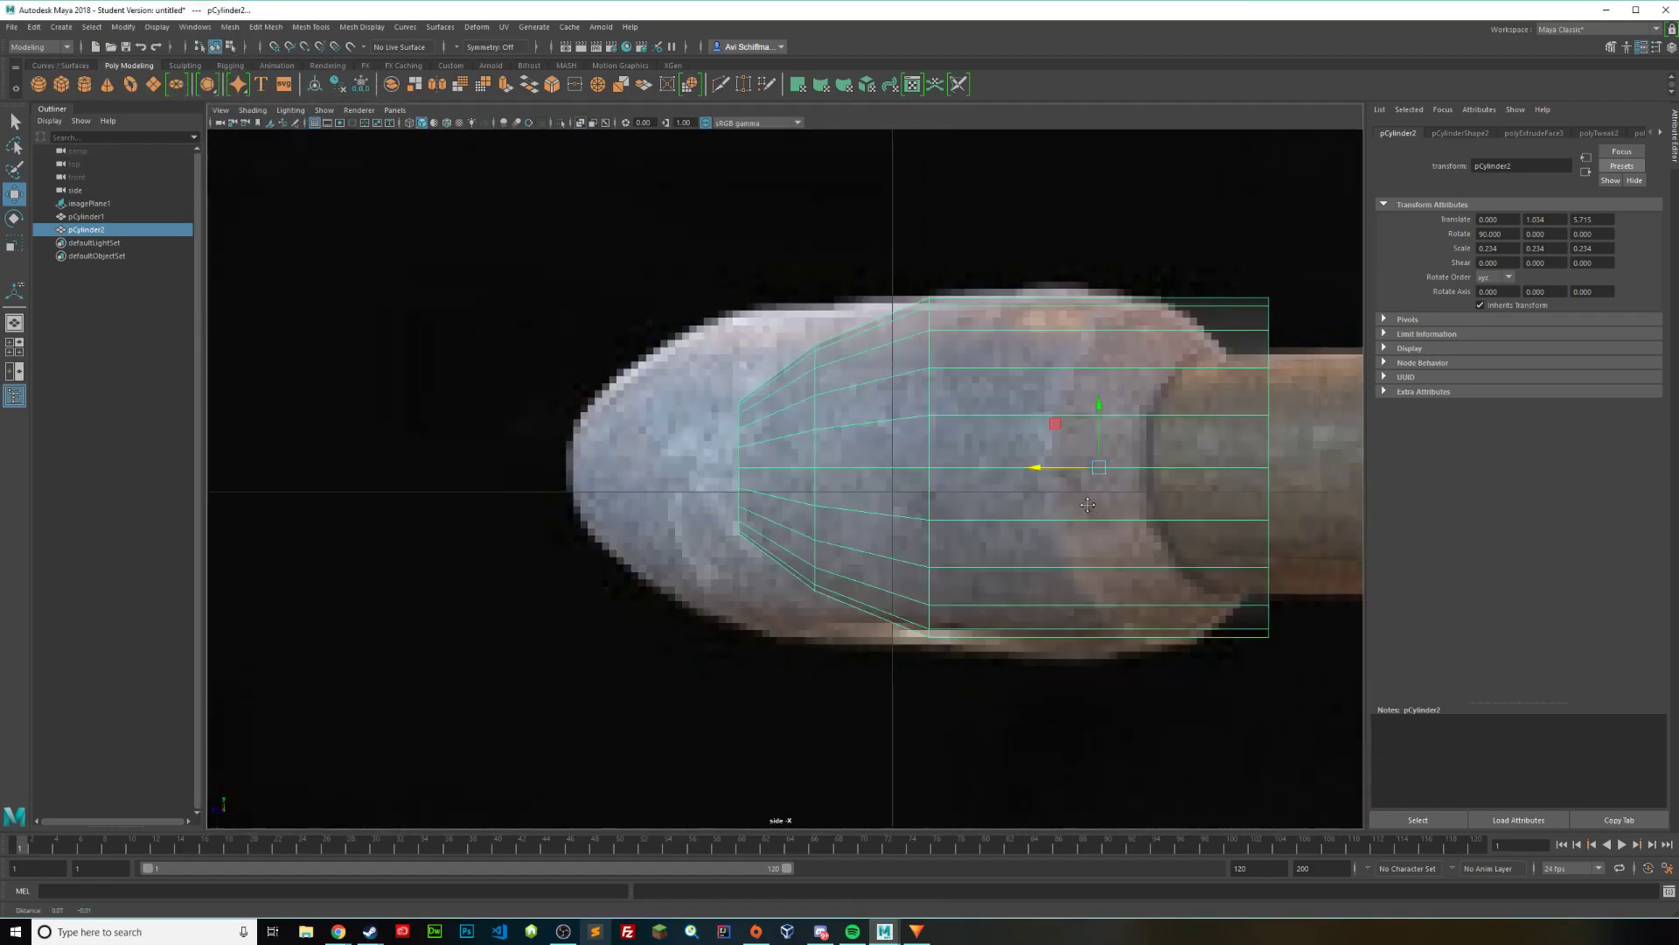
Step: Move the shaft down onto the grid's center line at Translate Y 0
click(923, 481)
scroll(945, 476, down, 10)
scroll(1093, 453, up, 4)
alt+middle_drag(1150, 467, 685, 457)
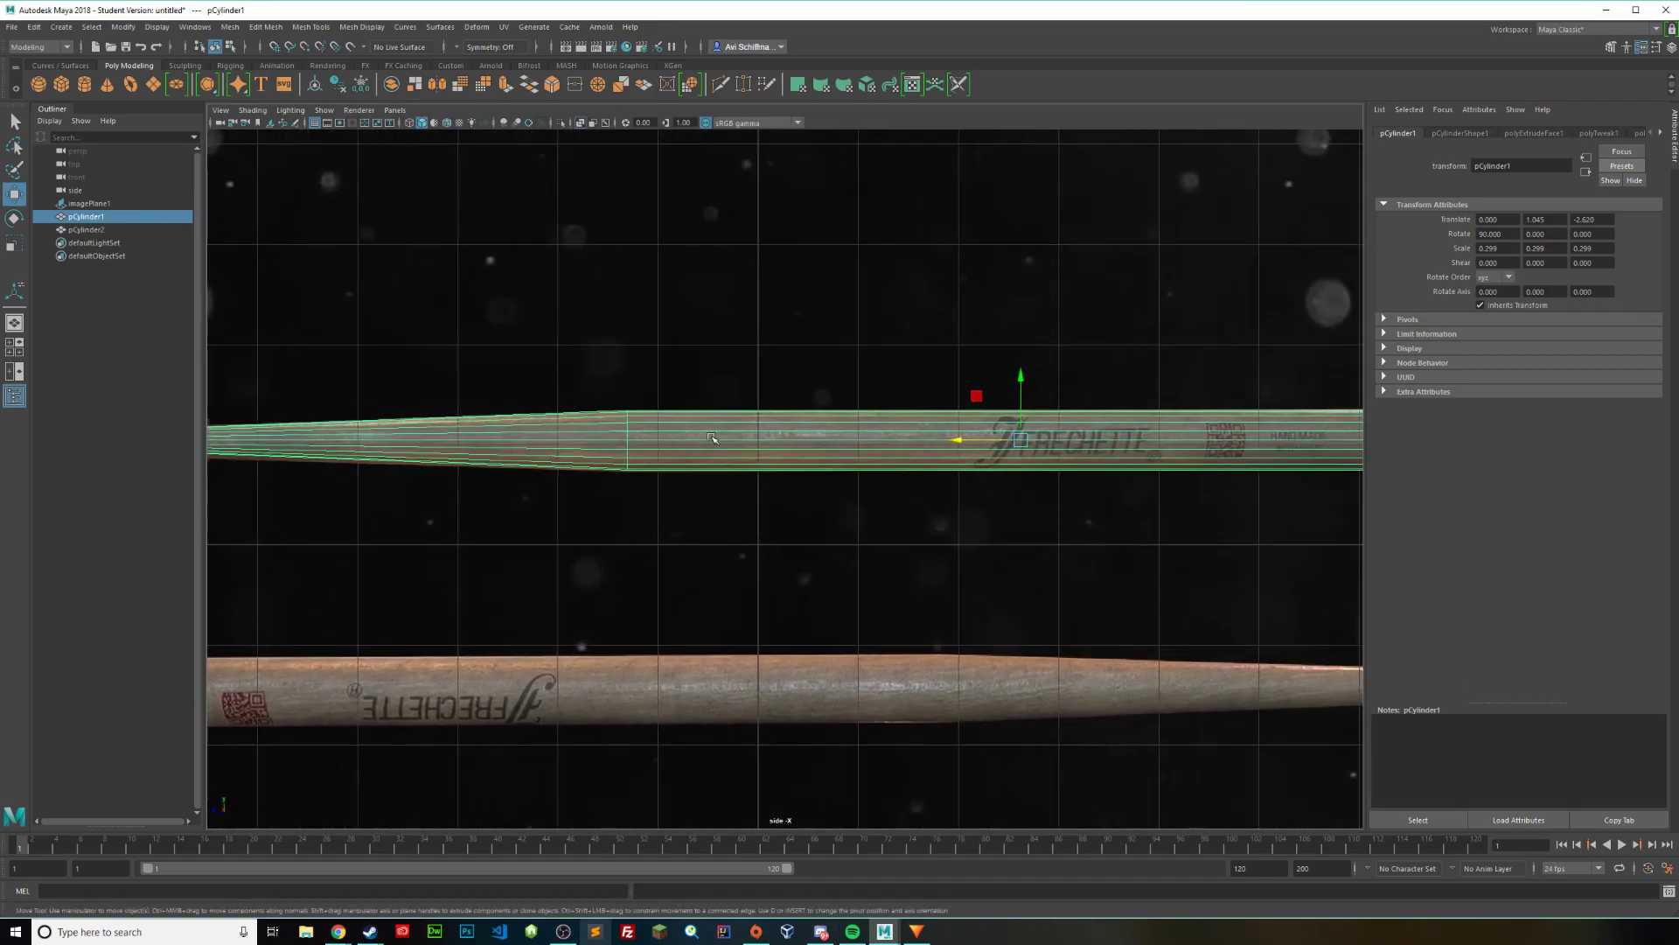
scroll(725, 445, up, 6)
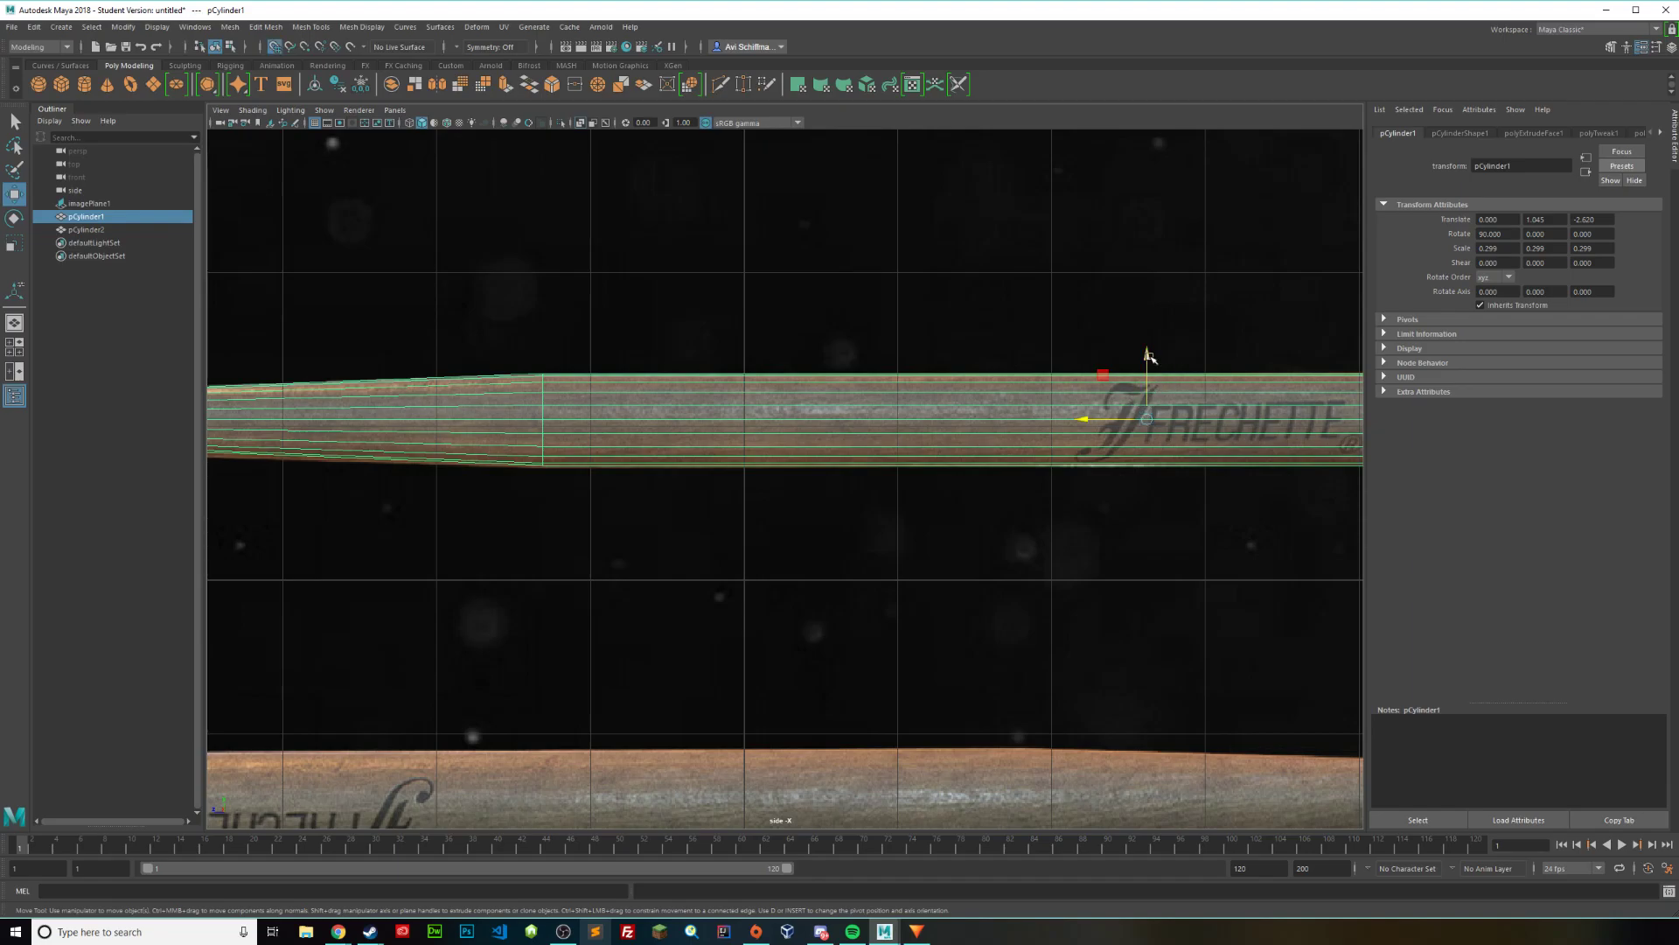
drag(1147, 357, 1159, 556)
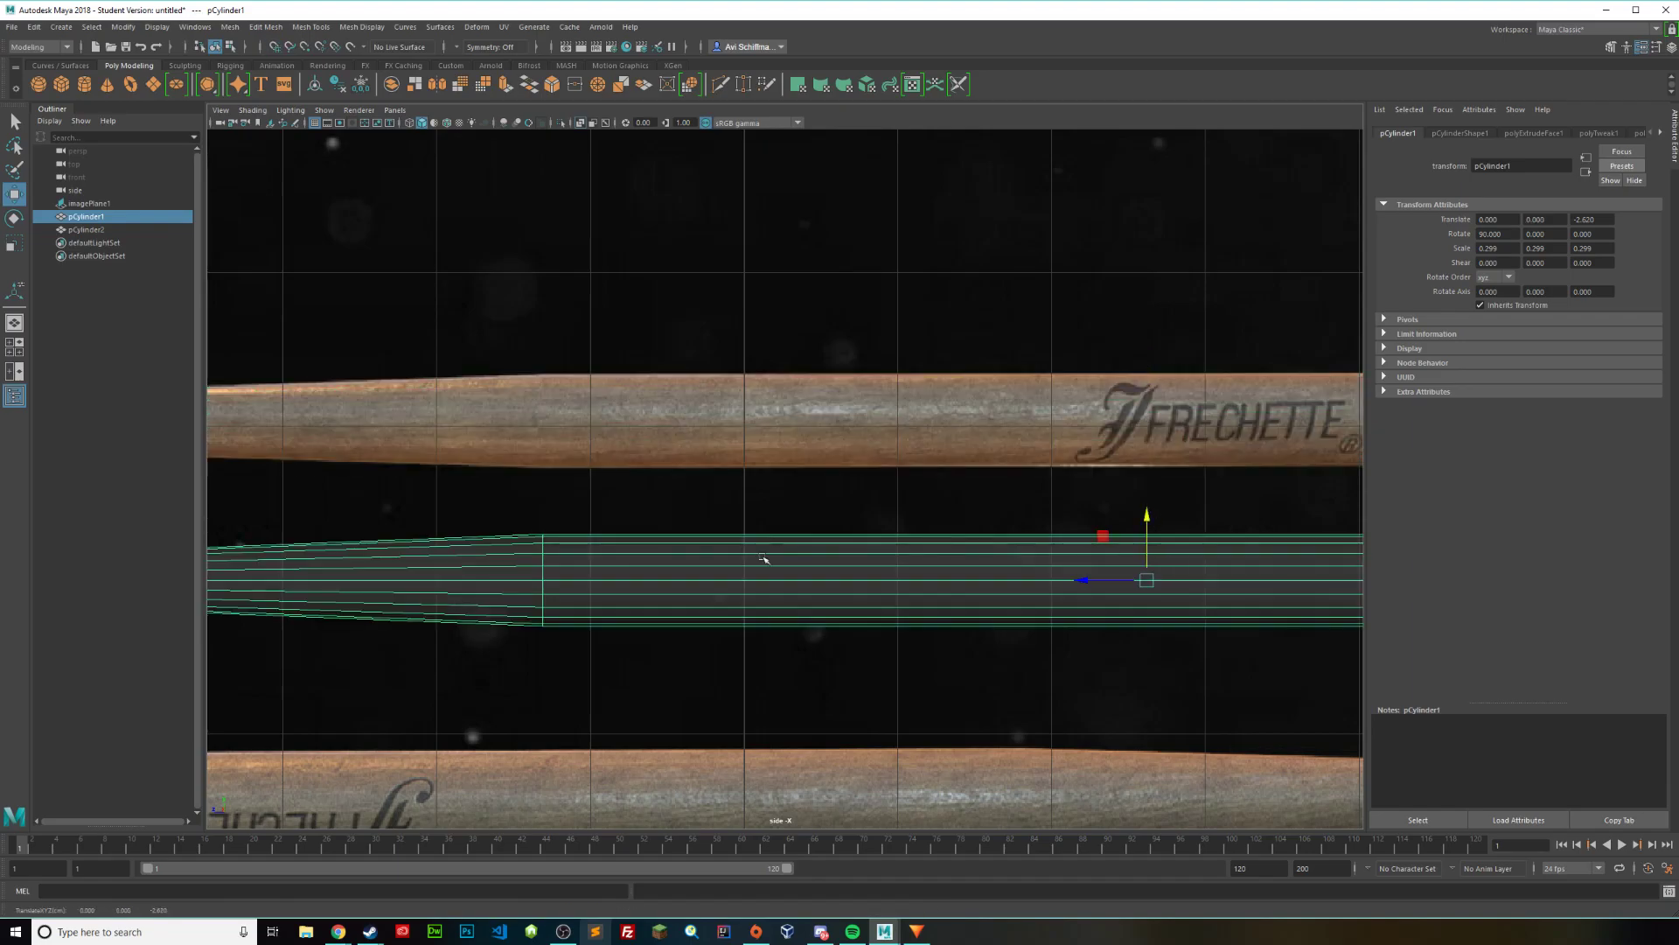
scroll(688, 556, down, 8)
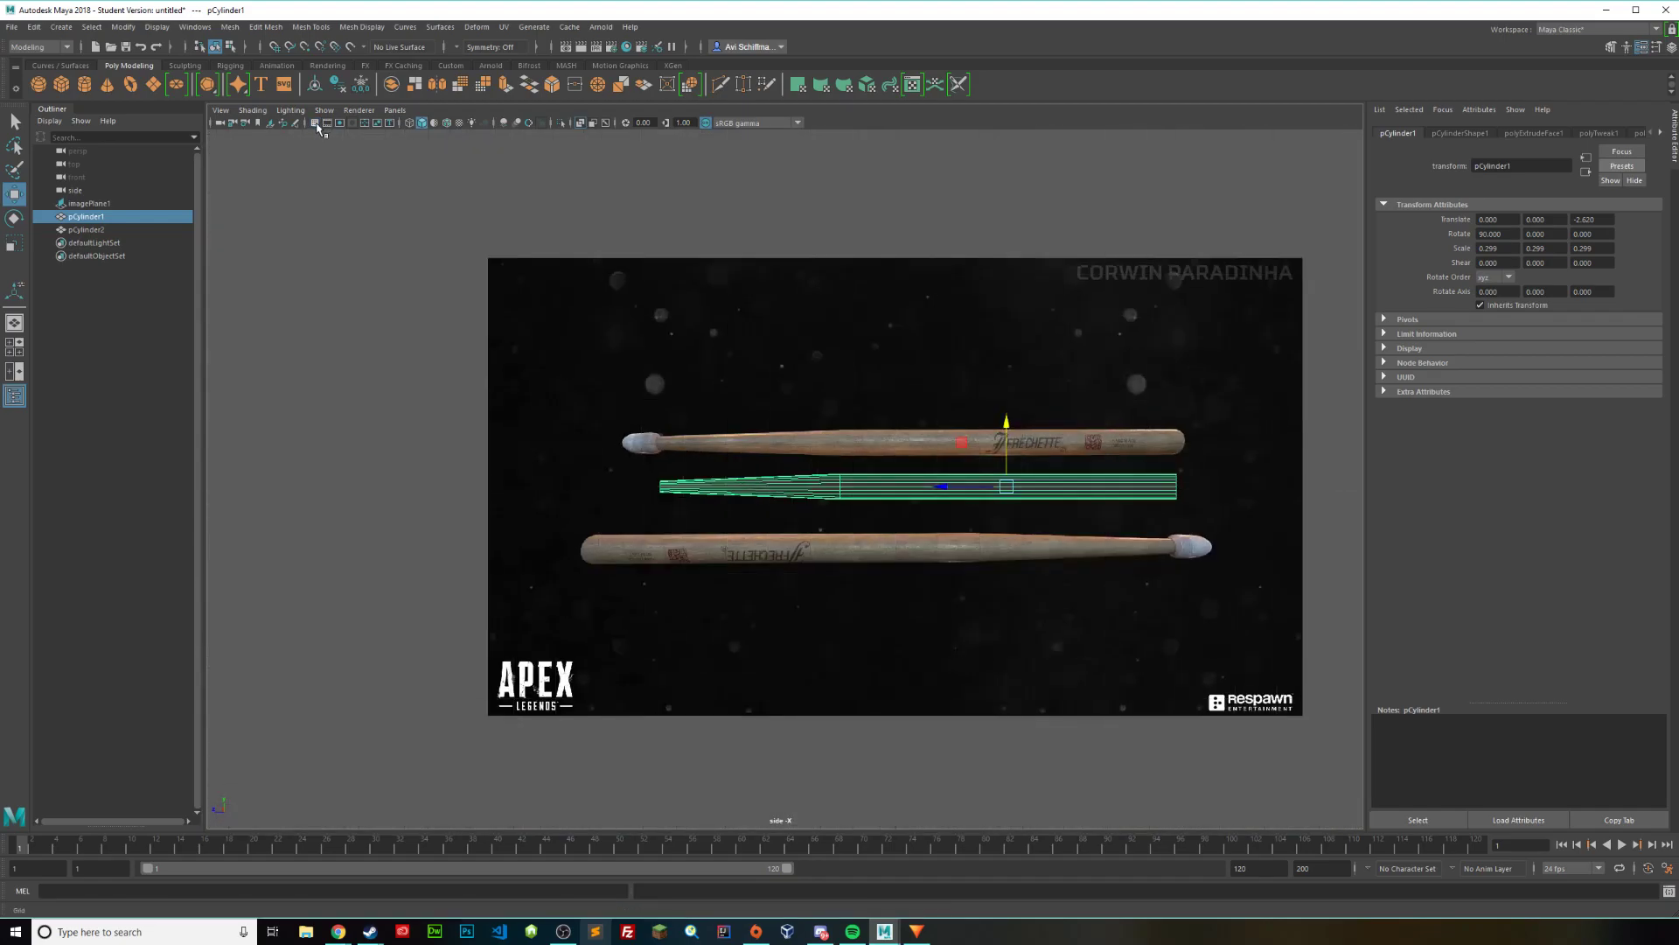
Step: Move the tip down to Translate Y 0 so it lines up with the shaft
scroll(687, 507, up, 4)
scroll(508, 494, up, 8)
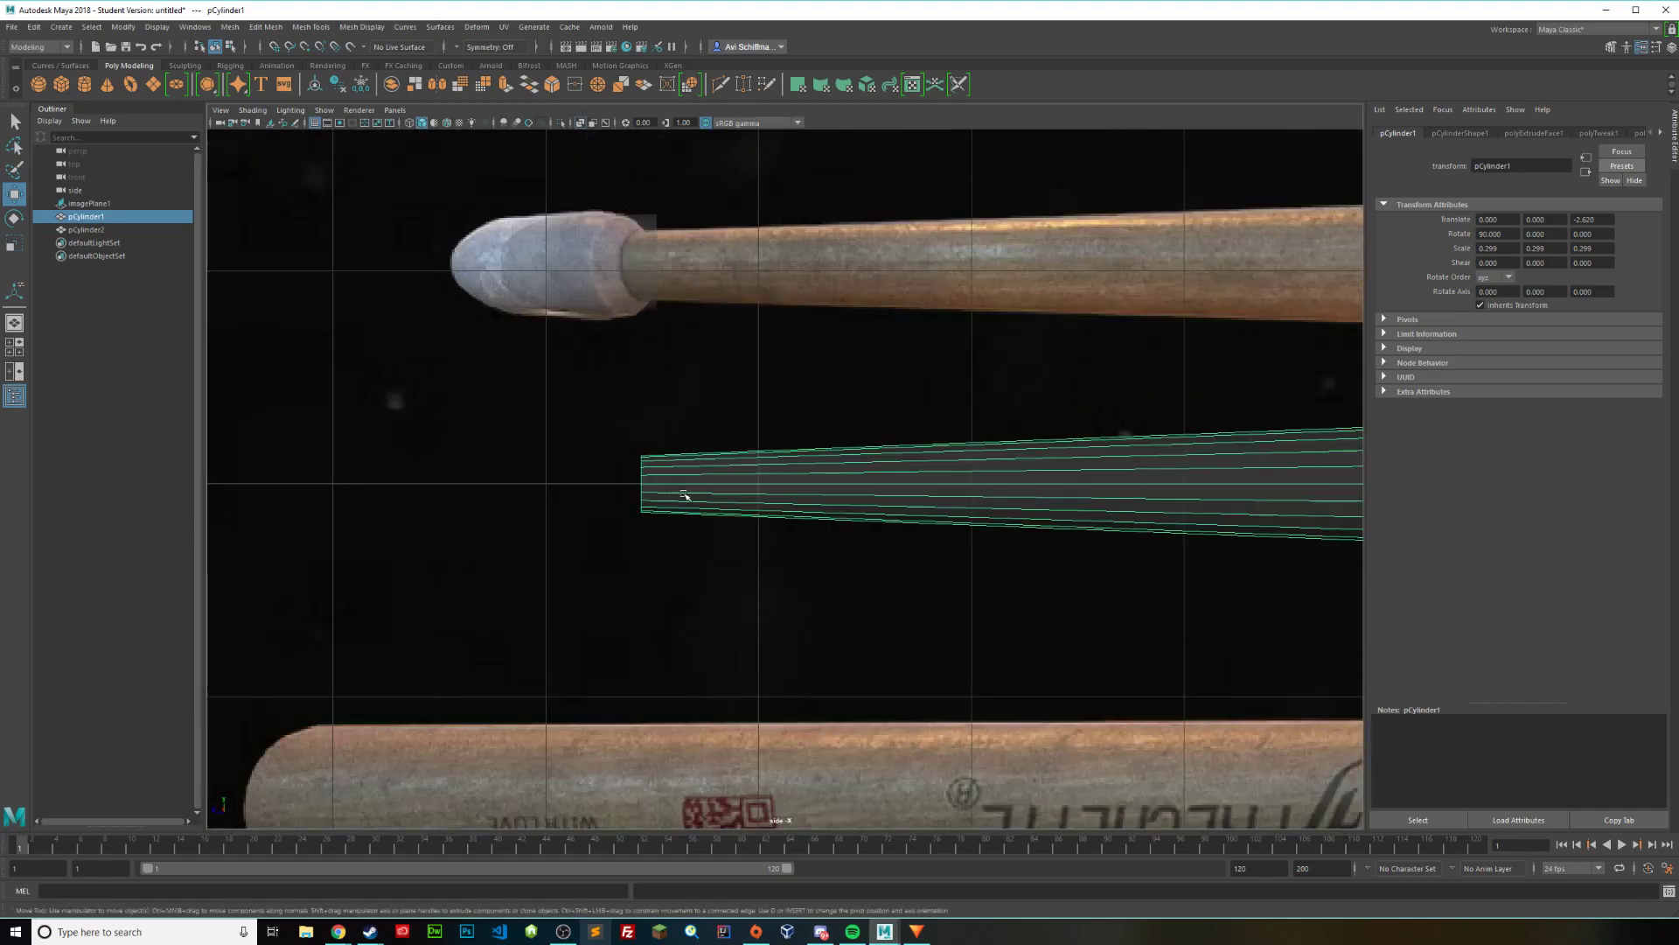
scroll(523, 488, down, 8)
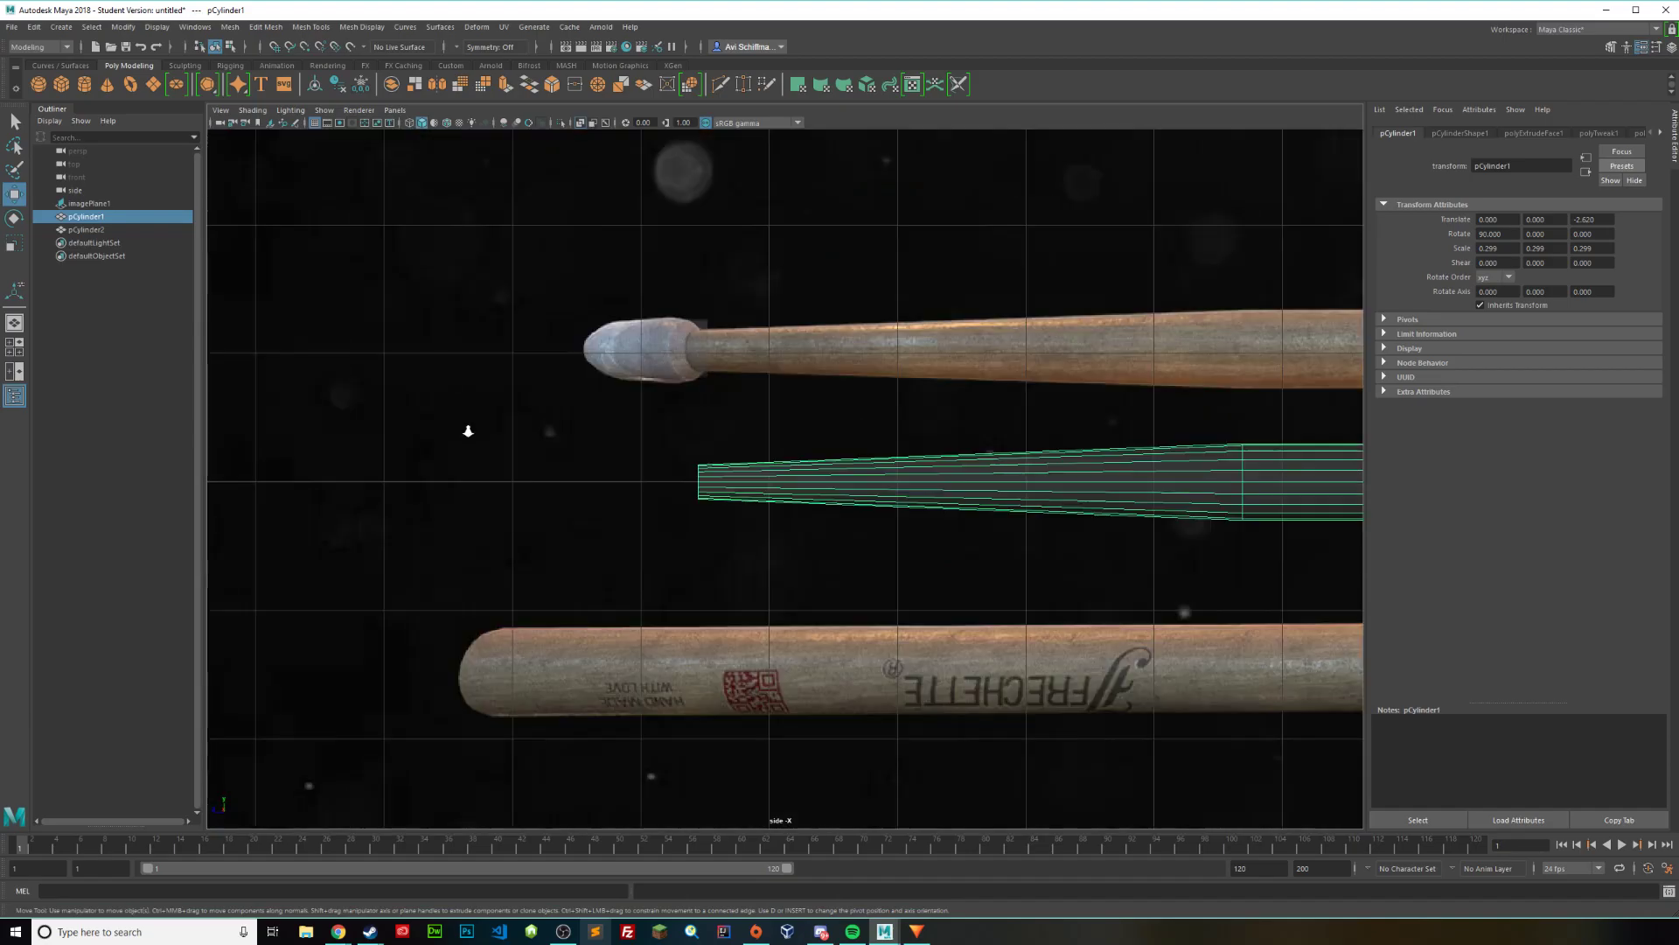
click(719, 431)
scroll(752, 385, up, 8)
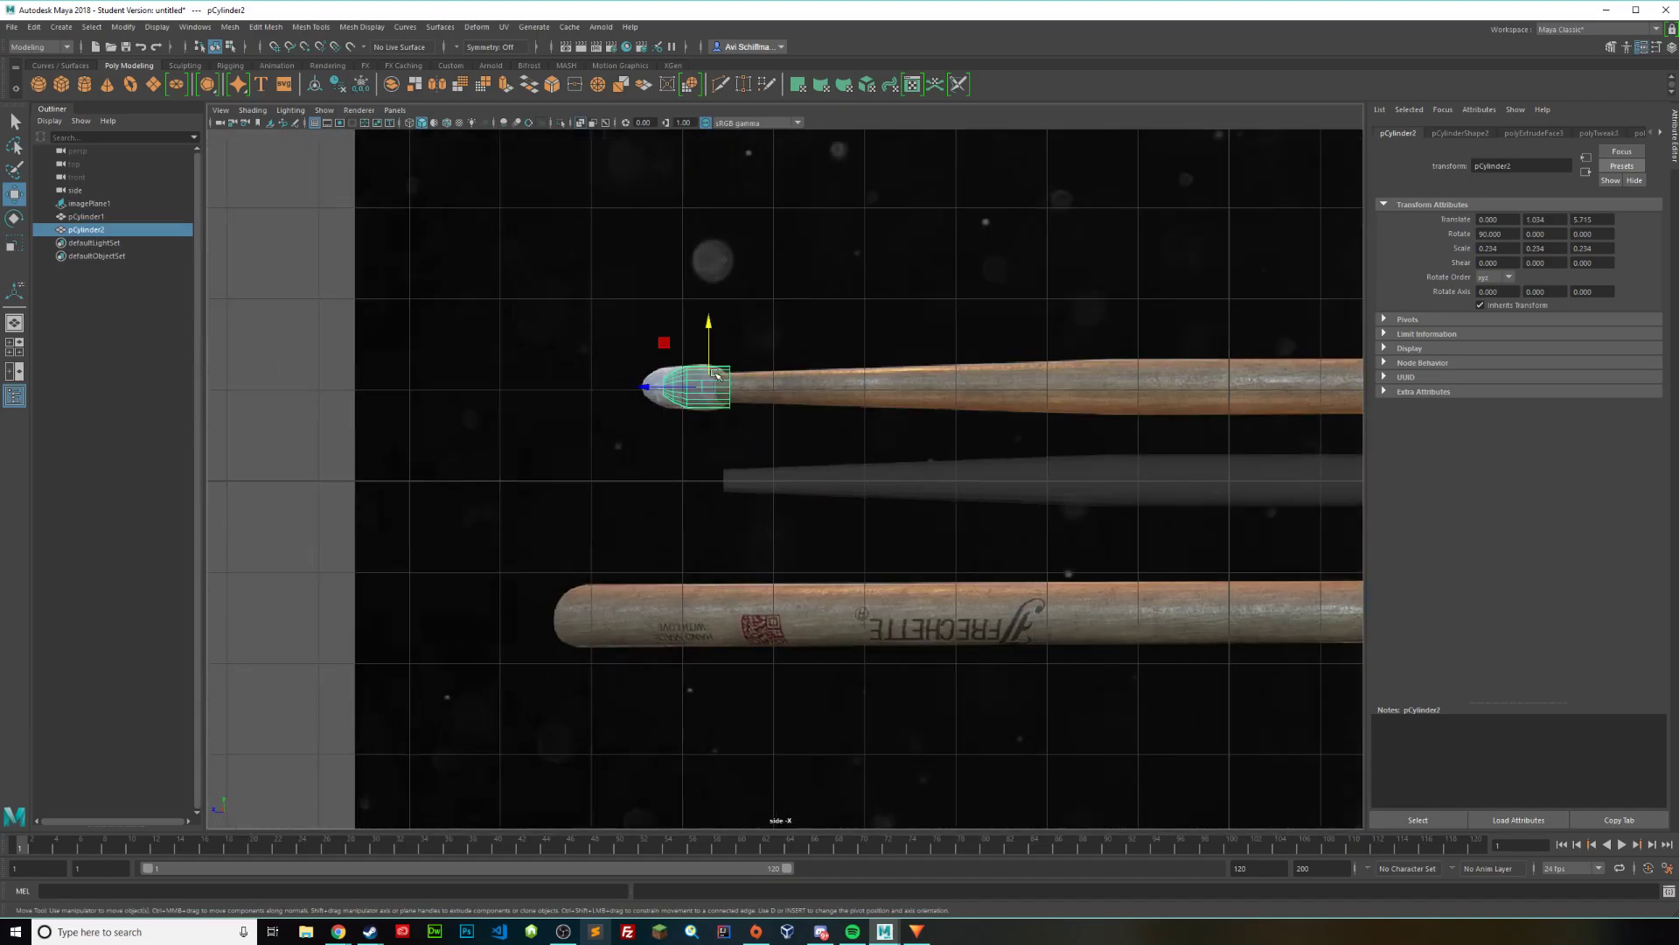
drag(658, 263, 659, 425)
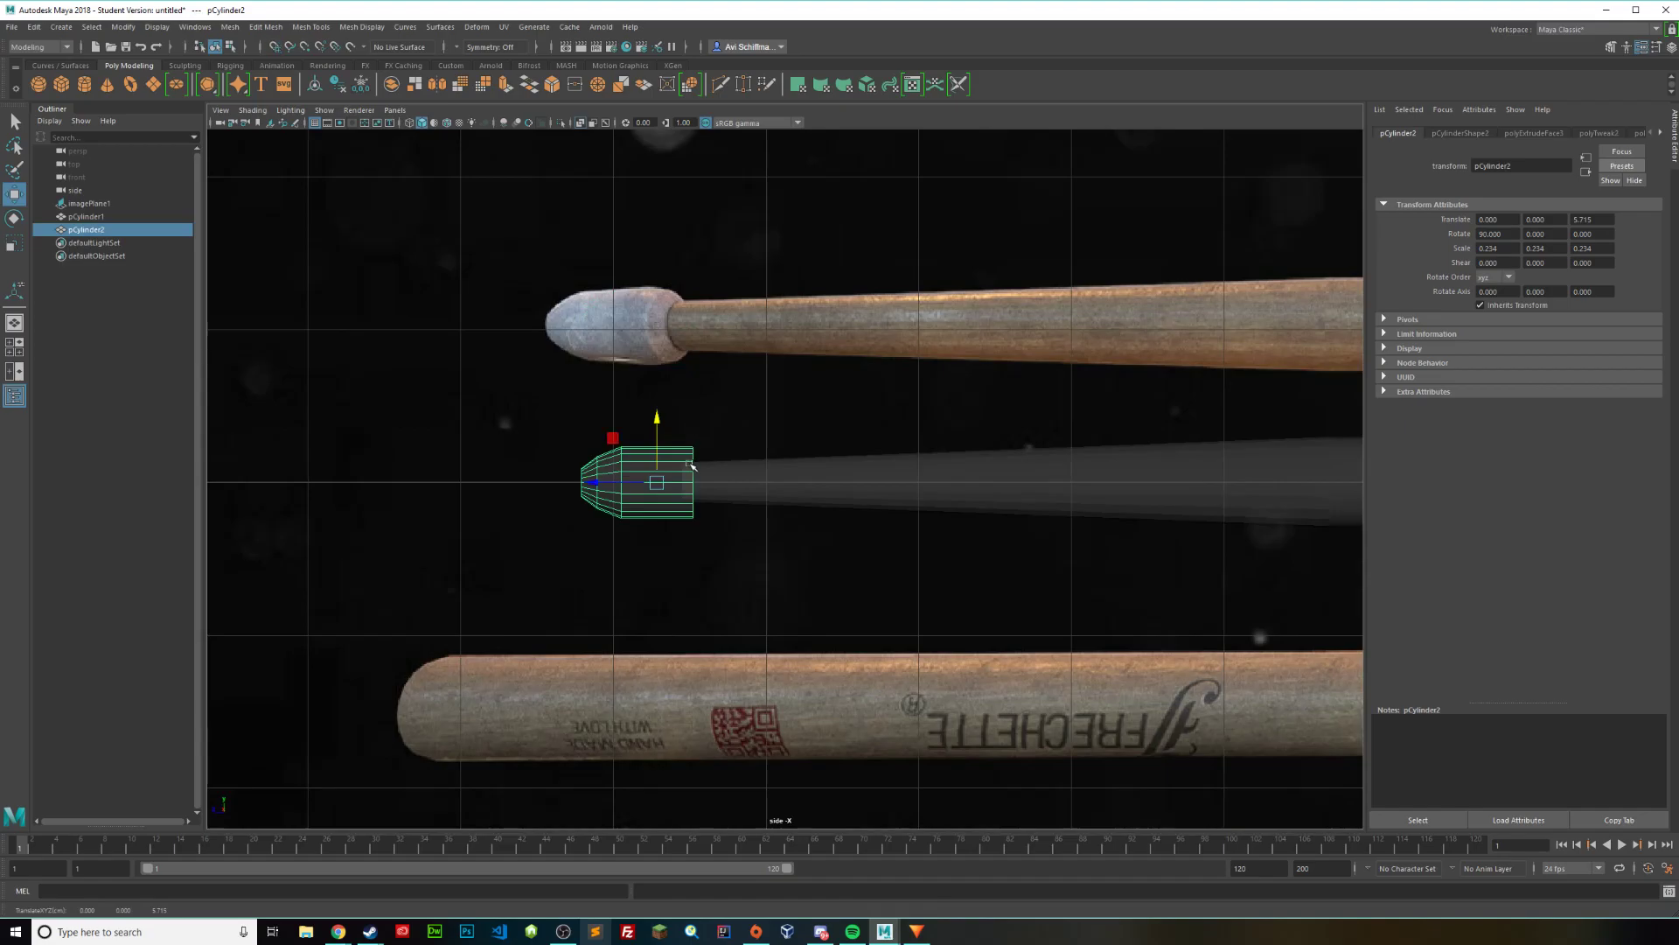
Step: Select the shaft and tip in the side view to check how they overlap
scroll(690, 498, up, 5)
click(562, 509)
click(527, 489)
click(558, 488)
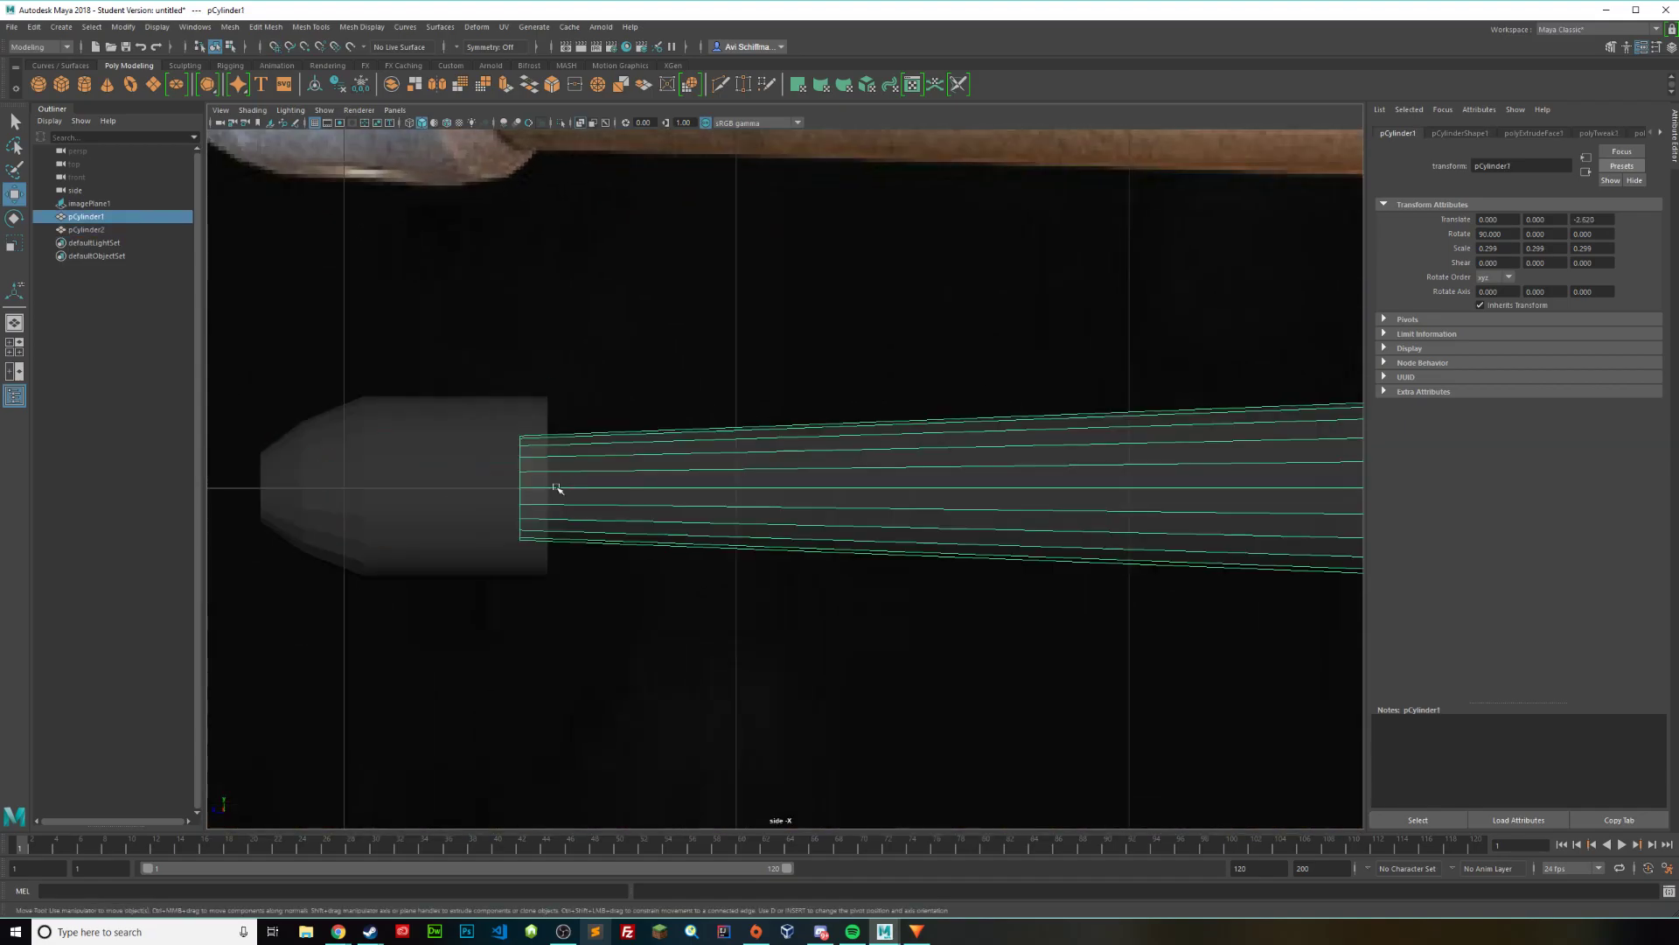
shift+click(511, 490)
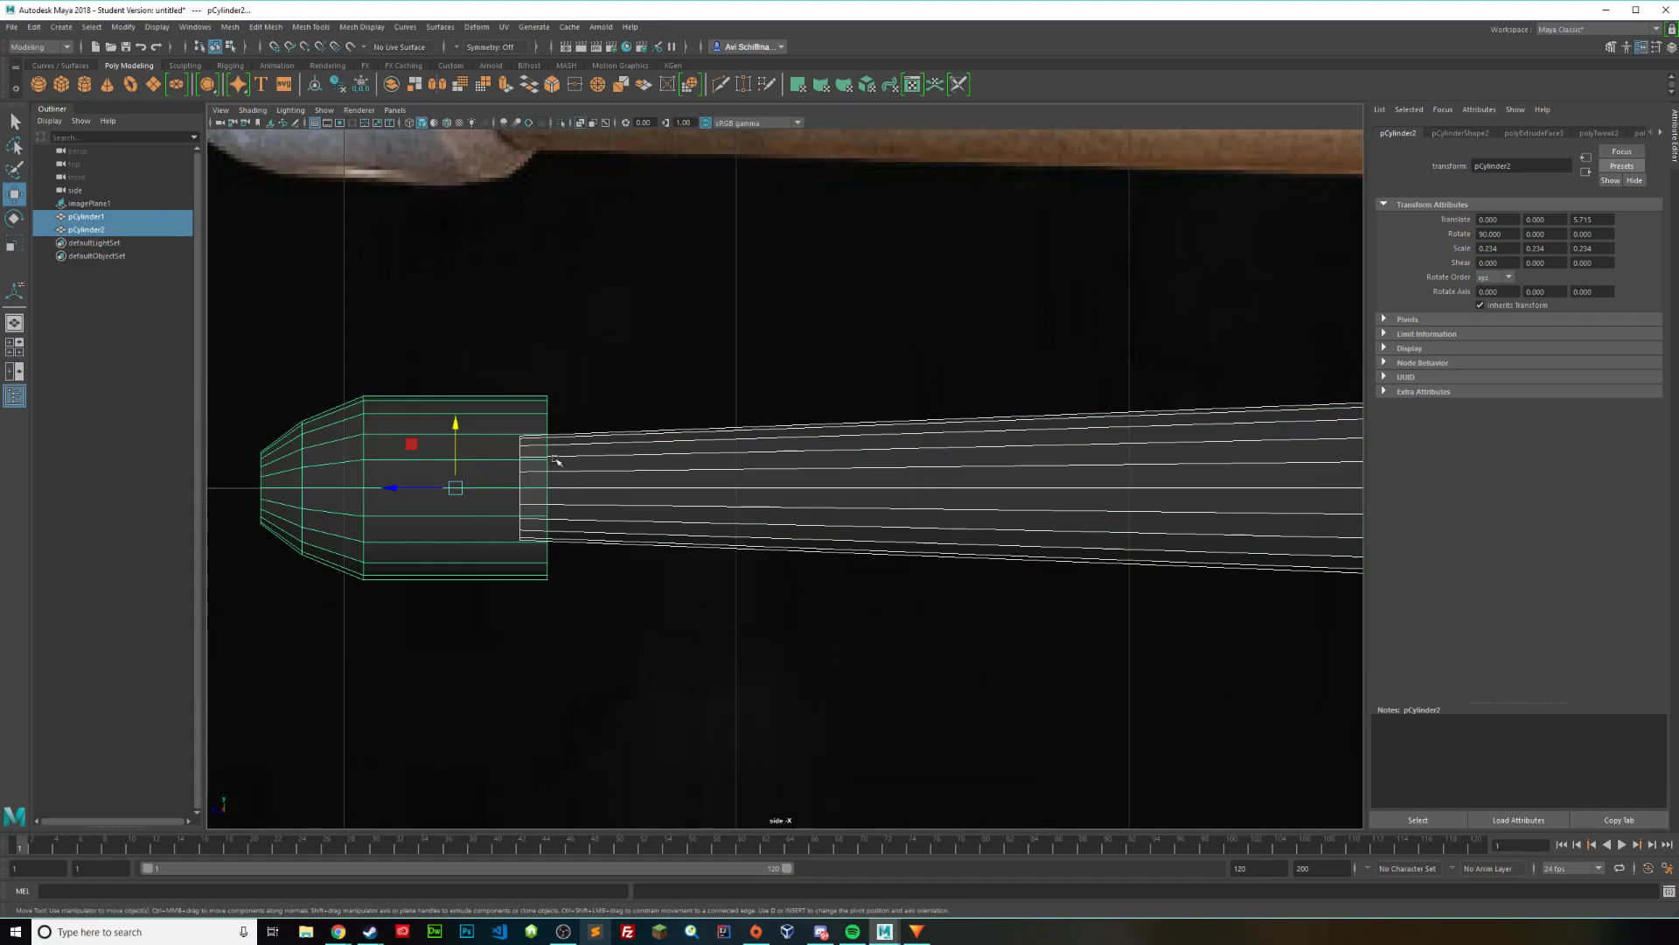
click(610, 596)
Step: Clear the selection and examine the whole drumstick in the perspective view
key(f)
key(space)
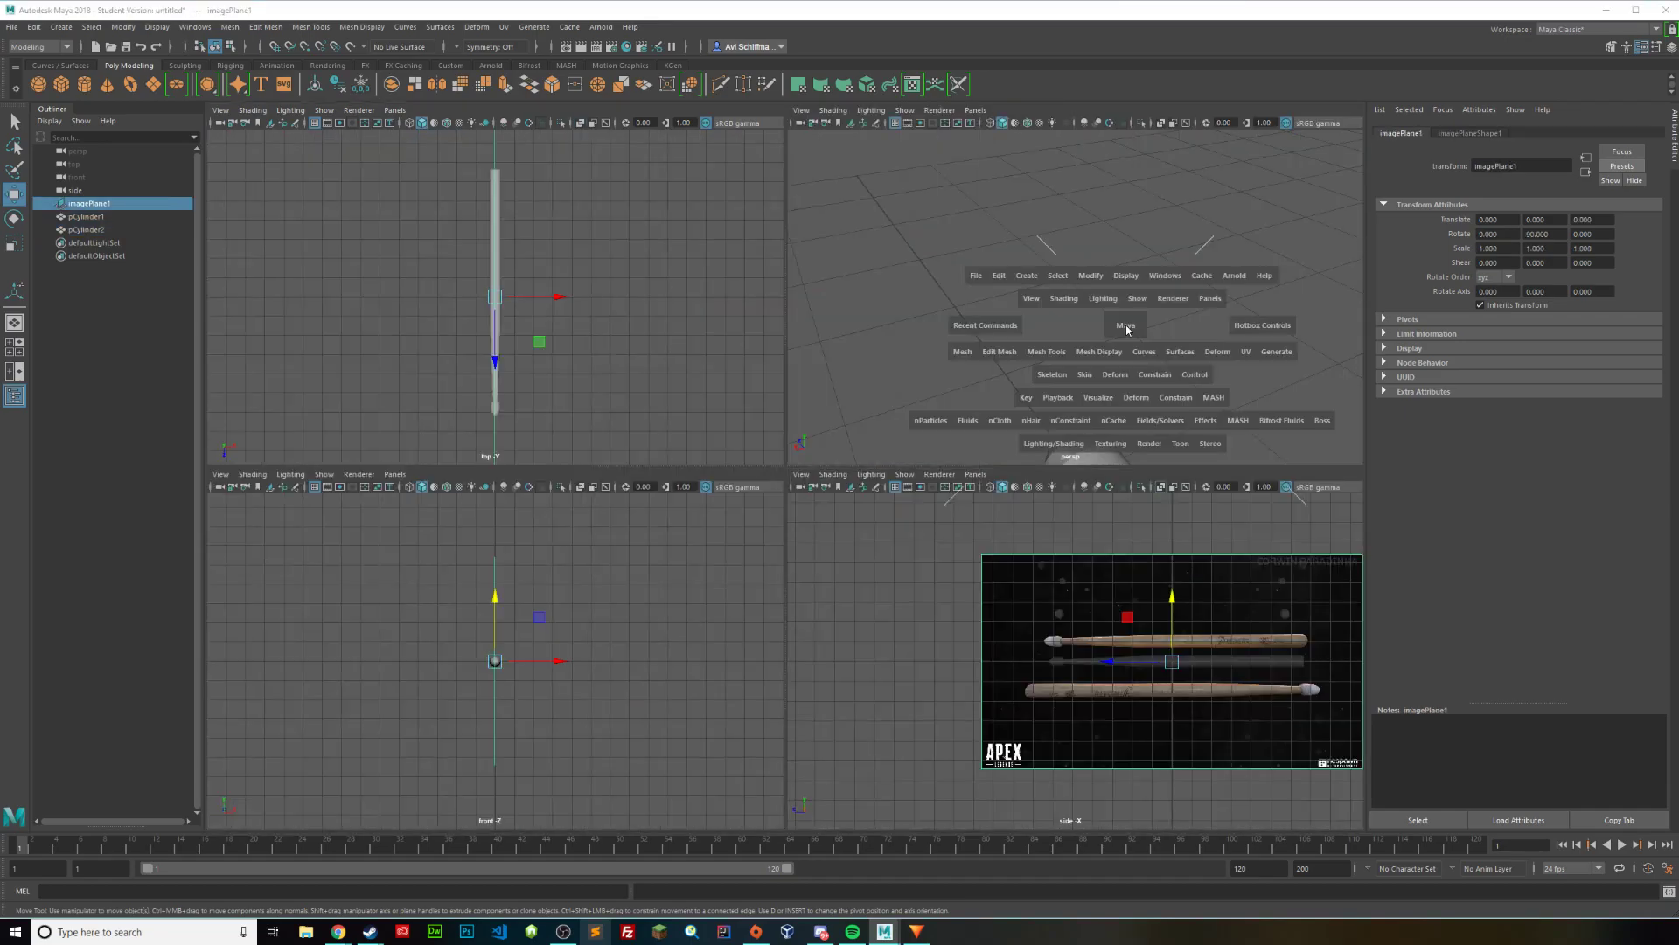
scroll(1028, 379, down, 5)
alt+drag(951, 577, 1065, 603)
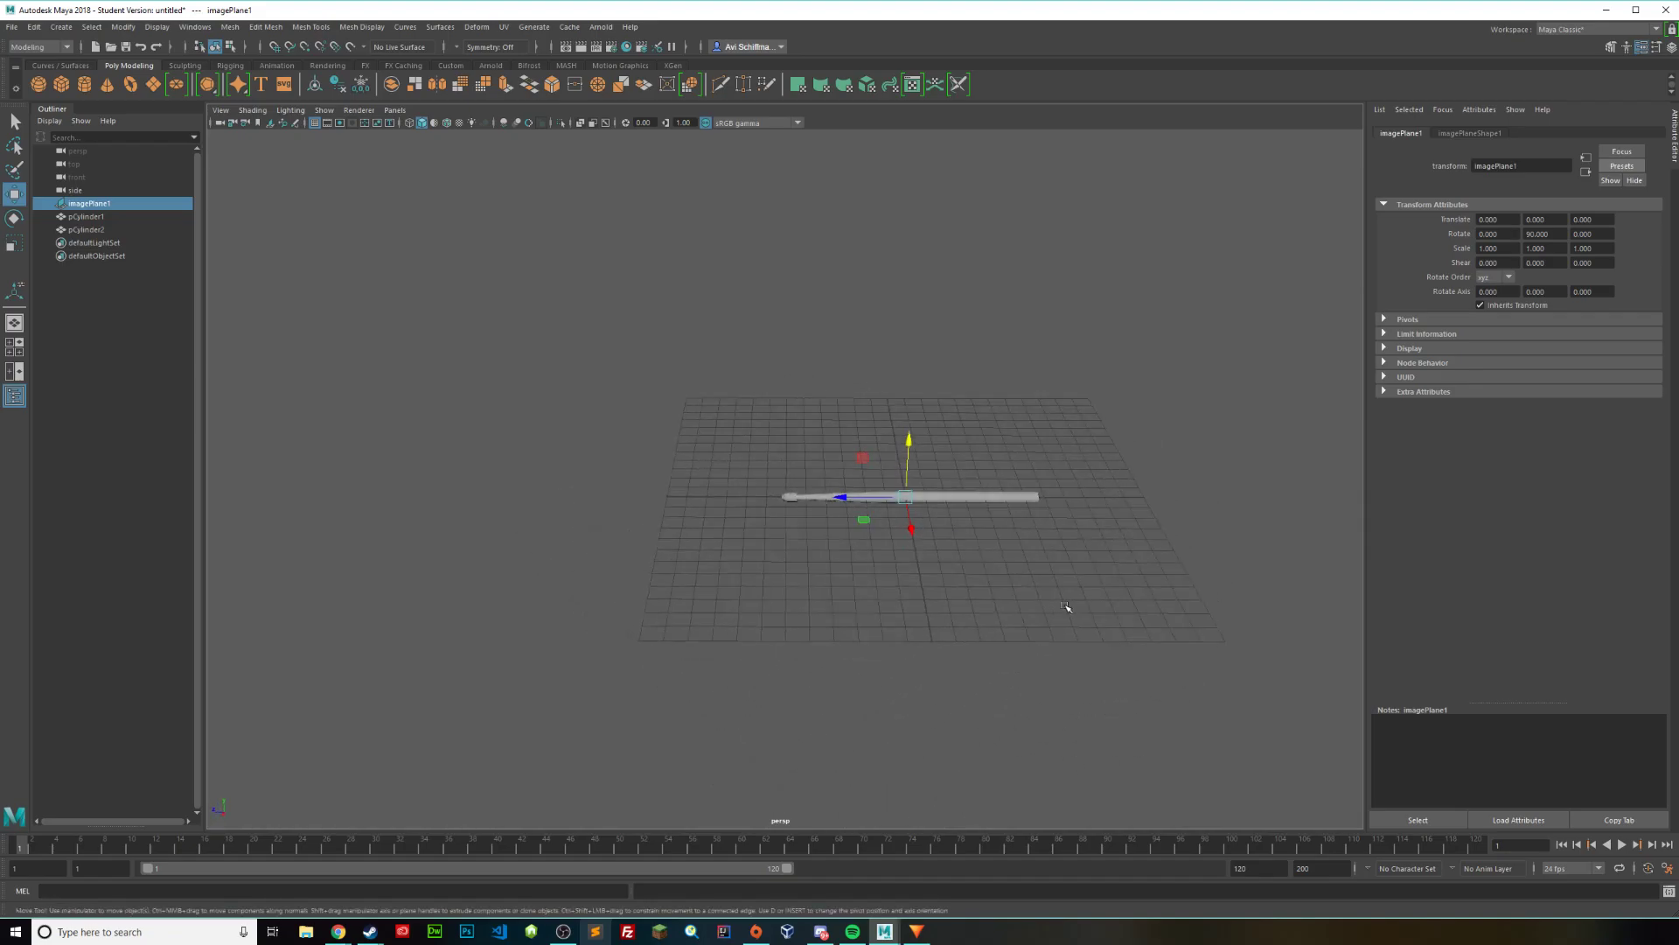
scroll(1005, 528, up, 5)
right_drag(998, 534, 1067, 515)
click(1075, 445)
alt+middle_drag(1041, 433, 679, 423)
mouse_move(675, 422)
alt+mouse_down()
mouse_move(731, 409)
mouse_move(686, 402)
alt+mouse_up()
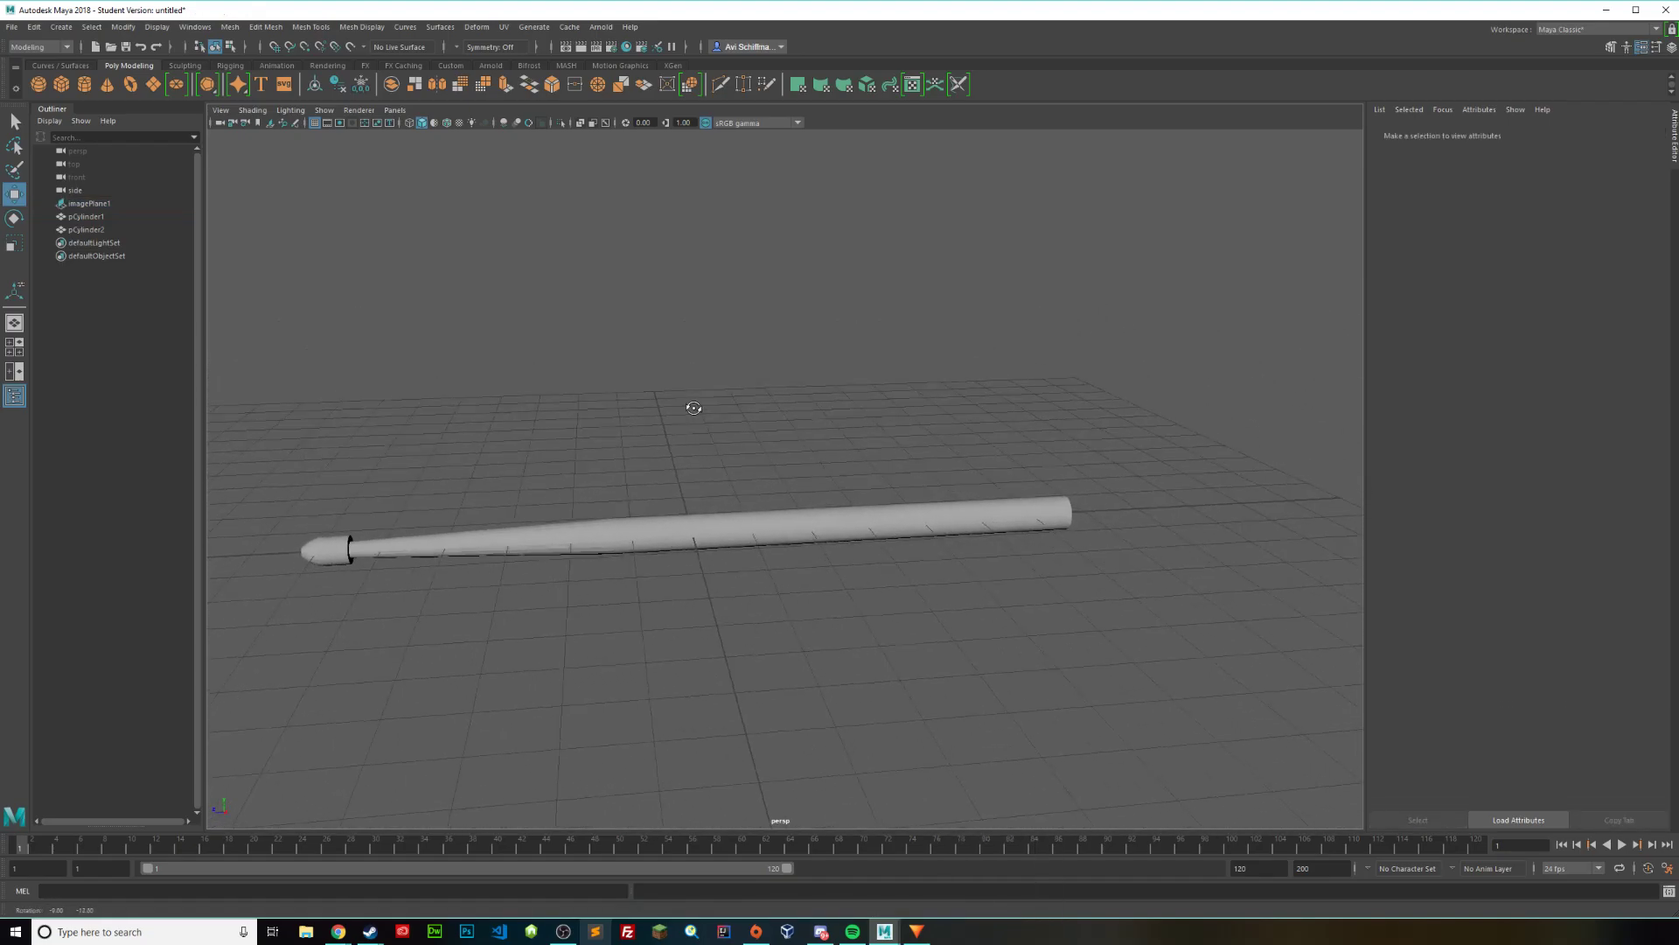
Step: Preview the shaft with smoothing, return it to the unsmoothed display, and deselect it
click(648, 531)
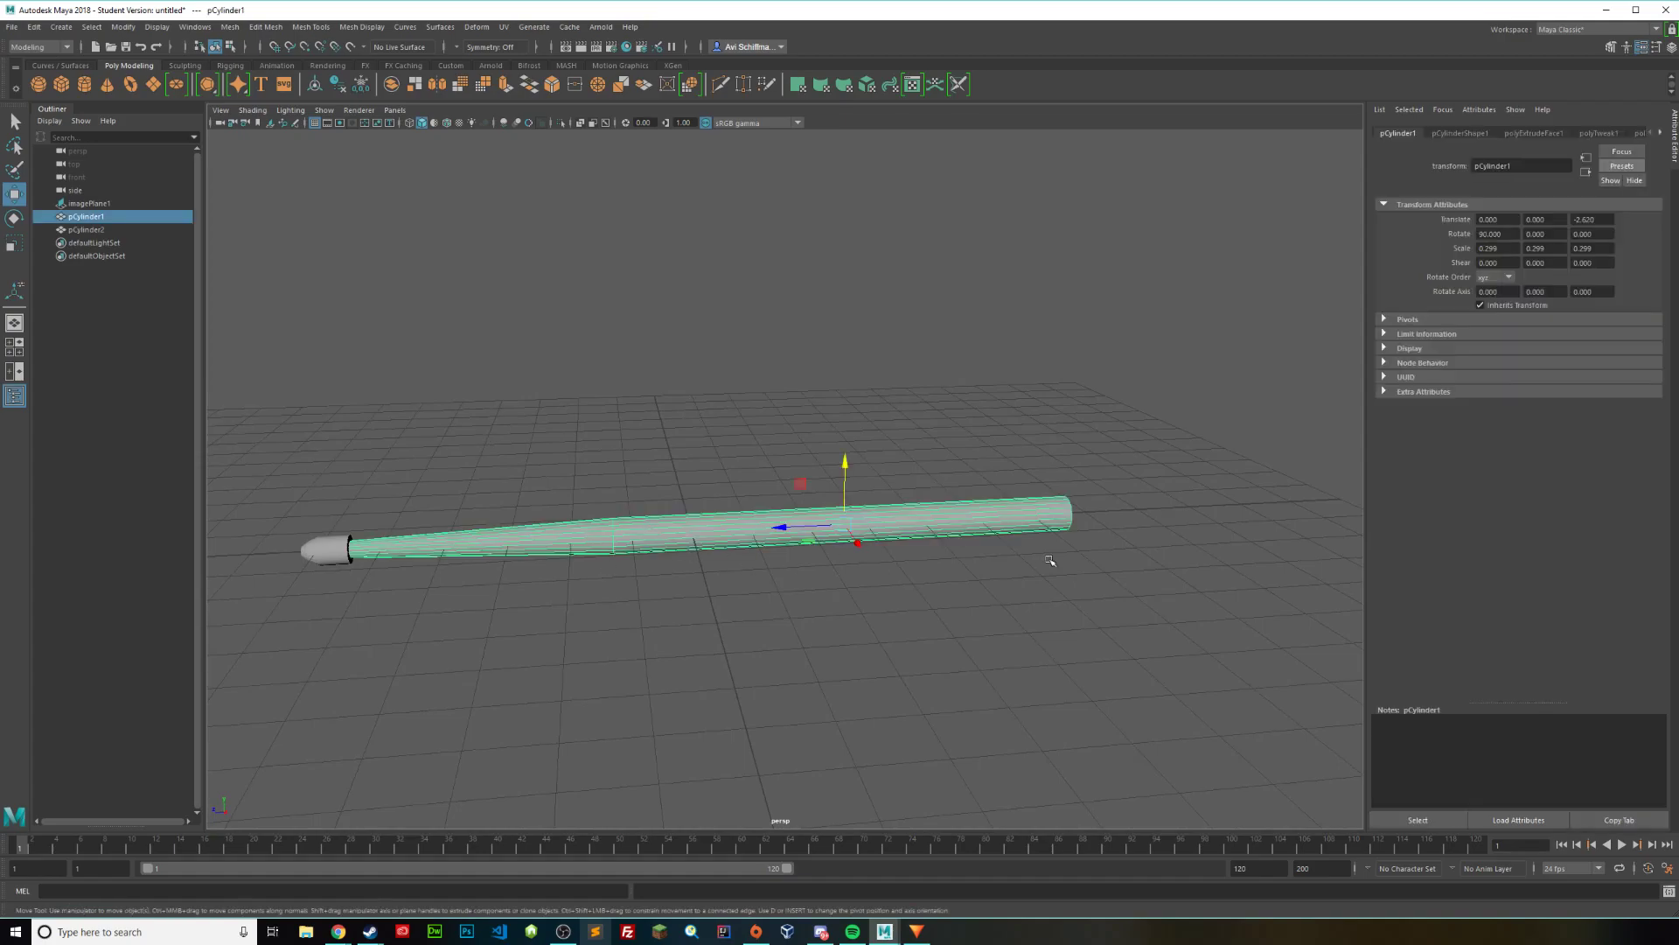
key(3)
key(1)
click(609, 640)
Step: Insert an edge loop close to the shaft's thick end with the Multi-Cut tool
alt+middle_drag(1194, 449, 994, 468)
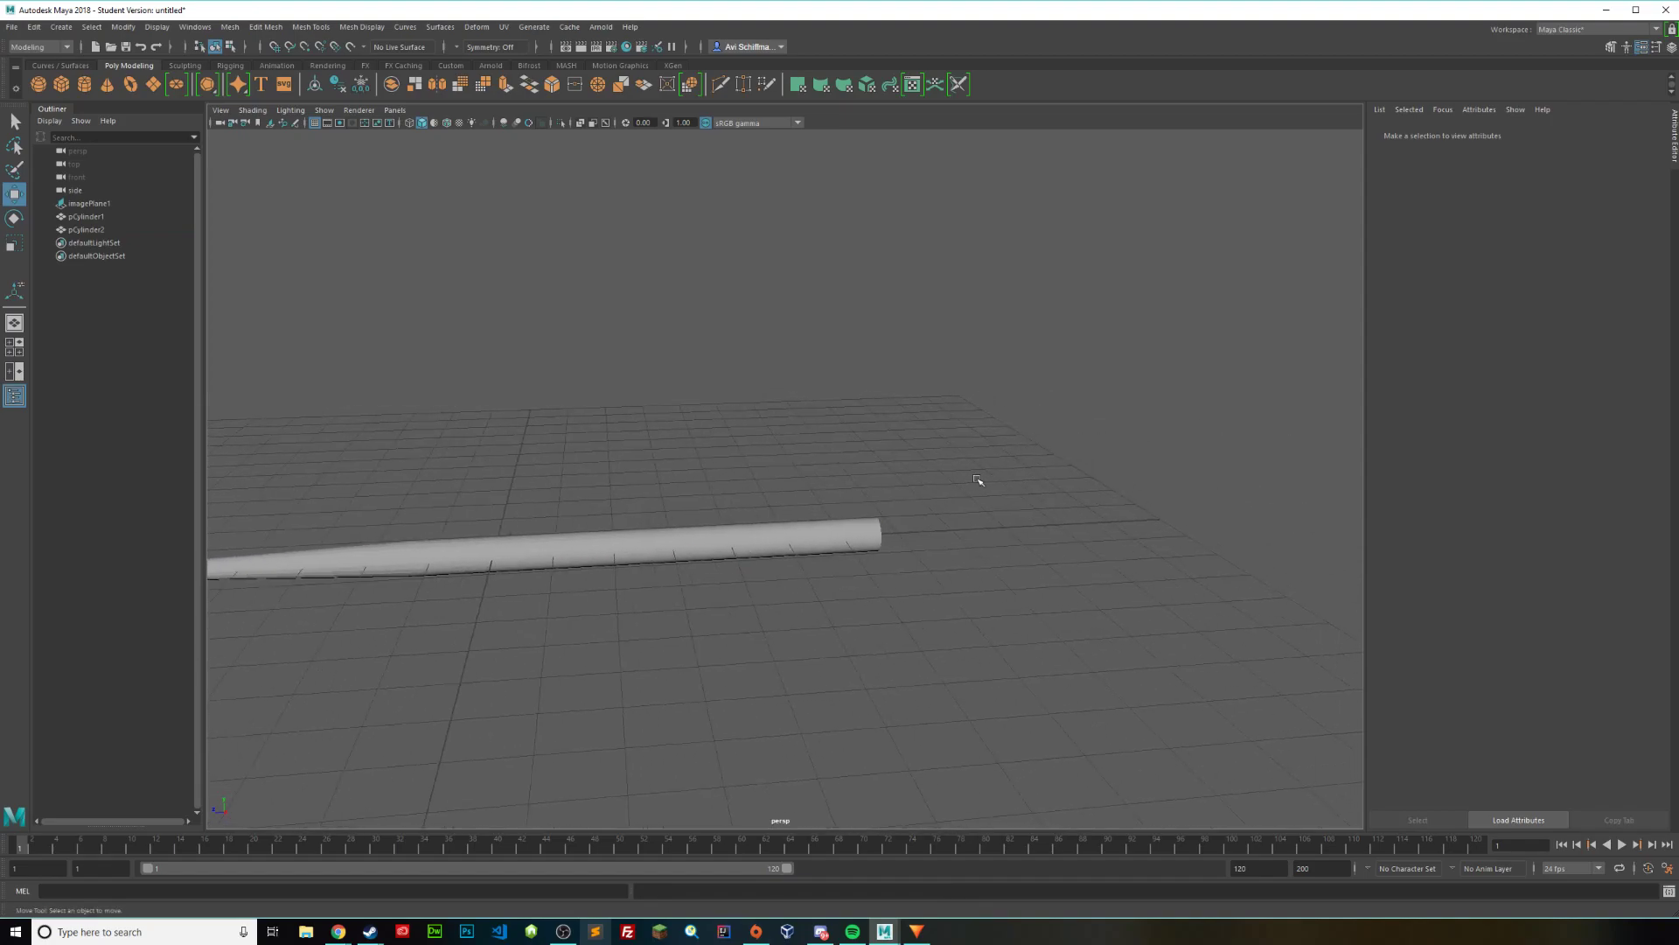
click(842, 531)
alt+right_drag(889, 528, 1068, 561)
alt+middle_drag(1068, 561, 851, 394)
scroll(851, 394, up, 2)
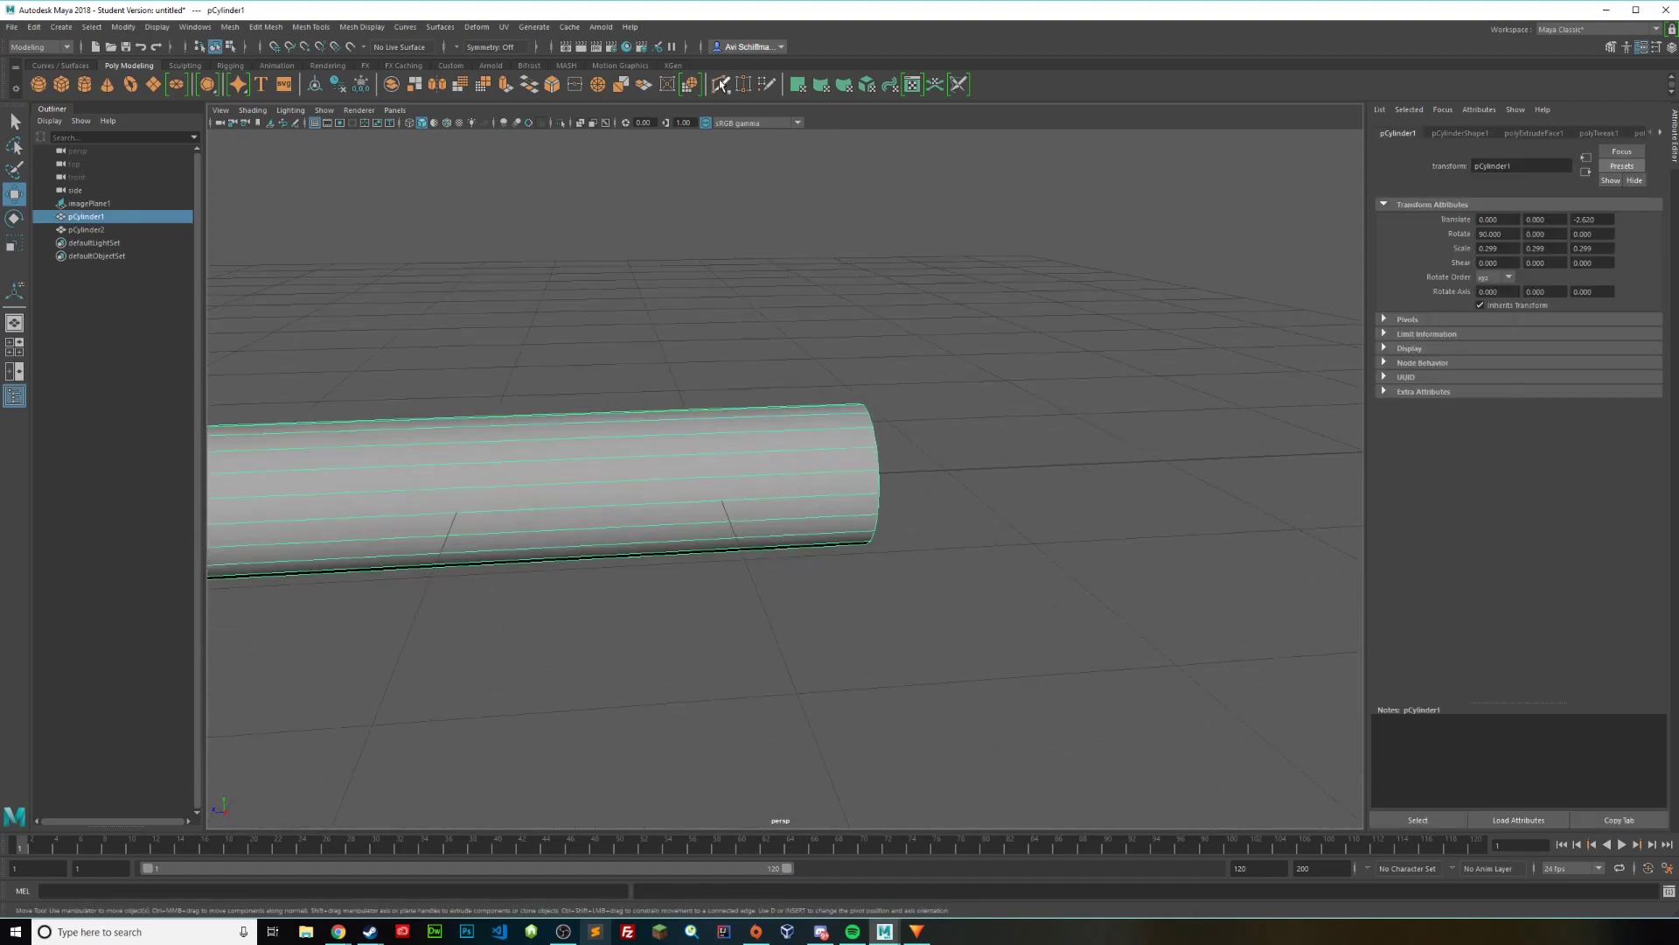
scroll(910, 437, up, 3)
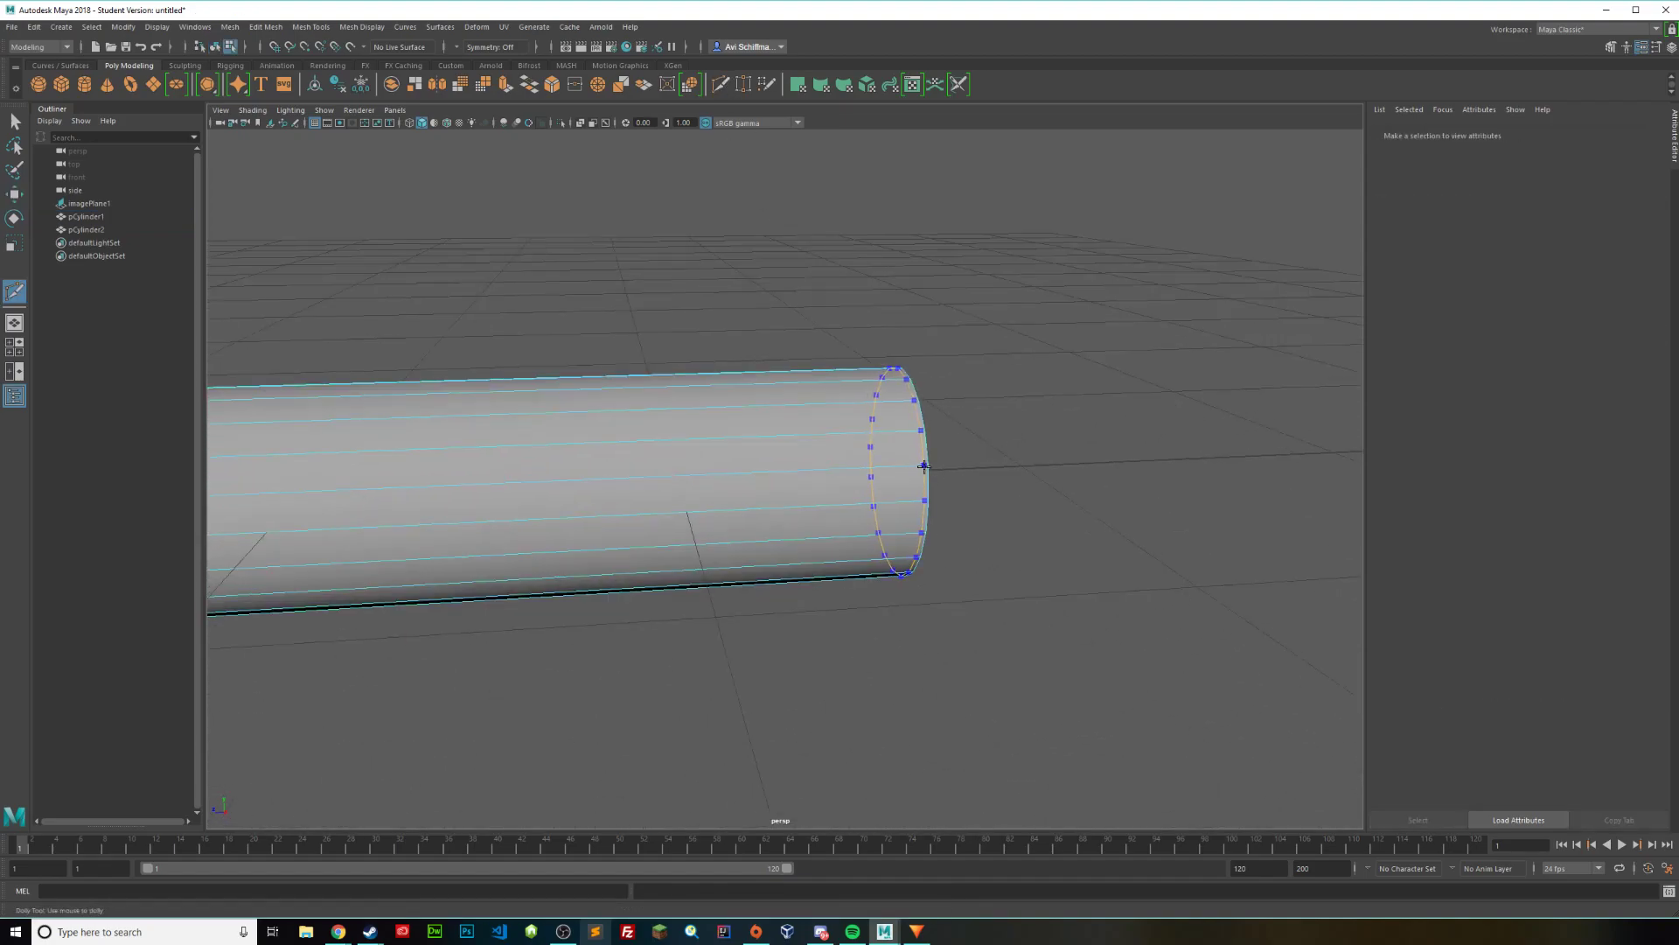
alt+right_drag(925, 466, 638, 581)
alt+middle_drag(464, 502, 750, 506)
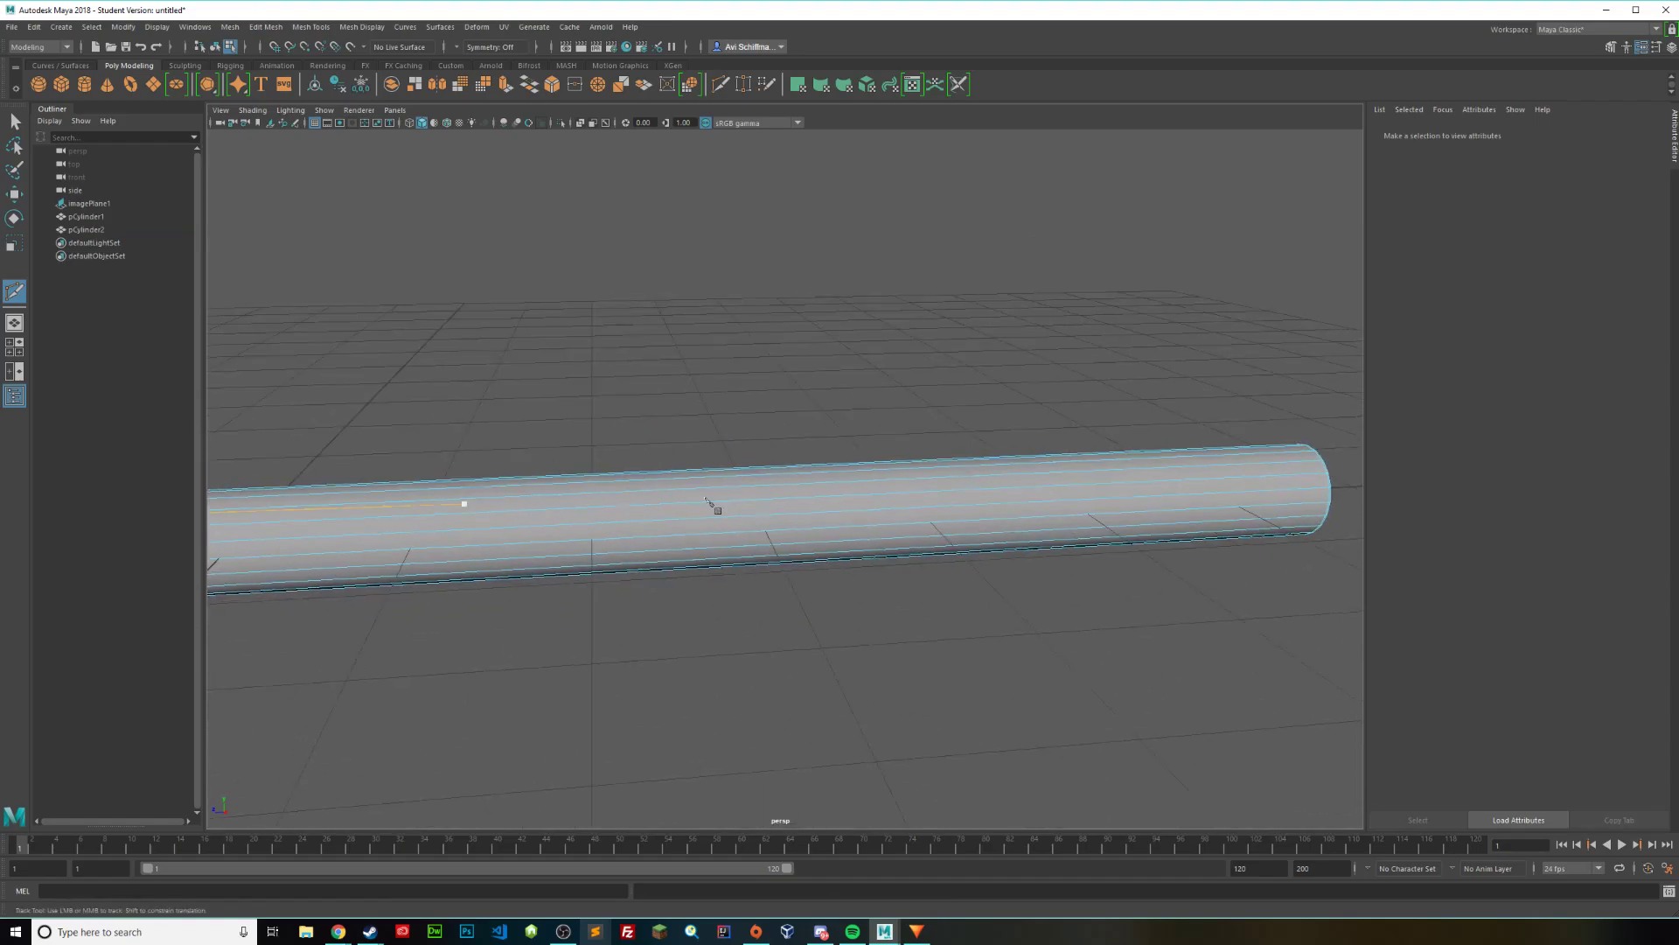
Step: Insert an edge loop beside the edge where the shaft's taper begins
alt+right_drag(750, 507, 547, 536)
alt+middle_drag(548, 537, 802, 575)
alt+right_drag(927, 561, 1058, 547)
alt+middle_drag(1120, 596, 788, 464)
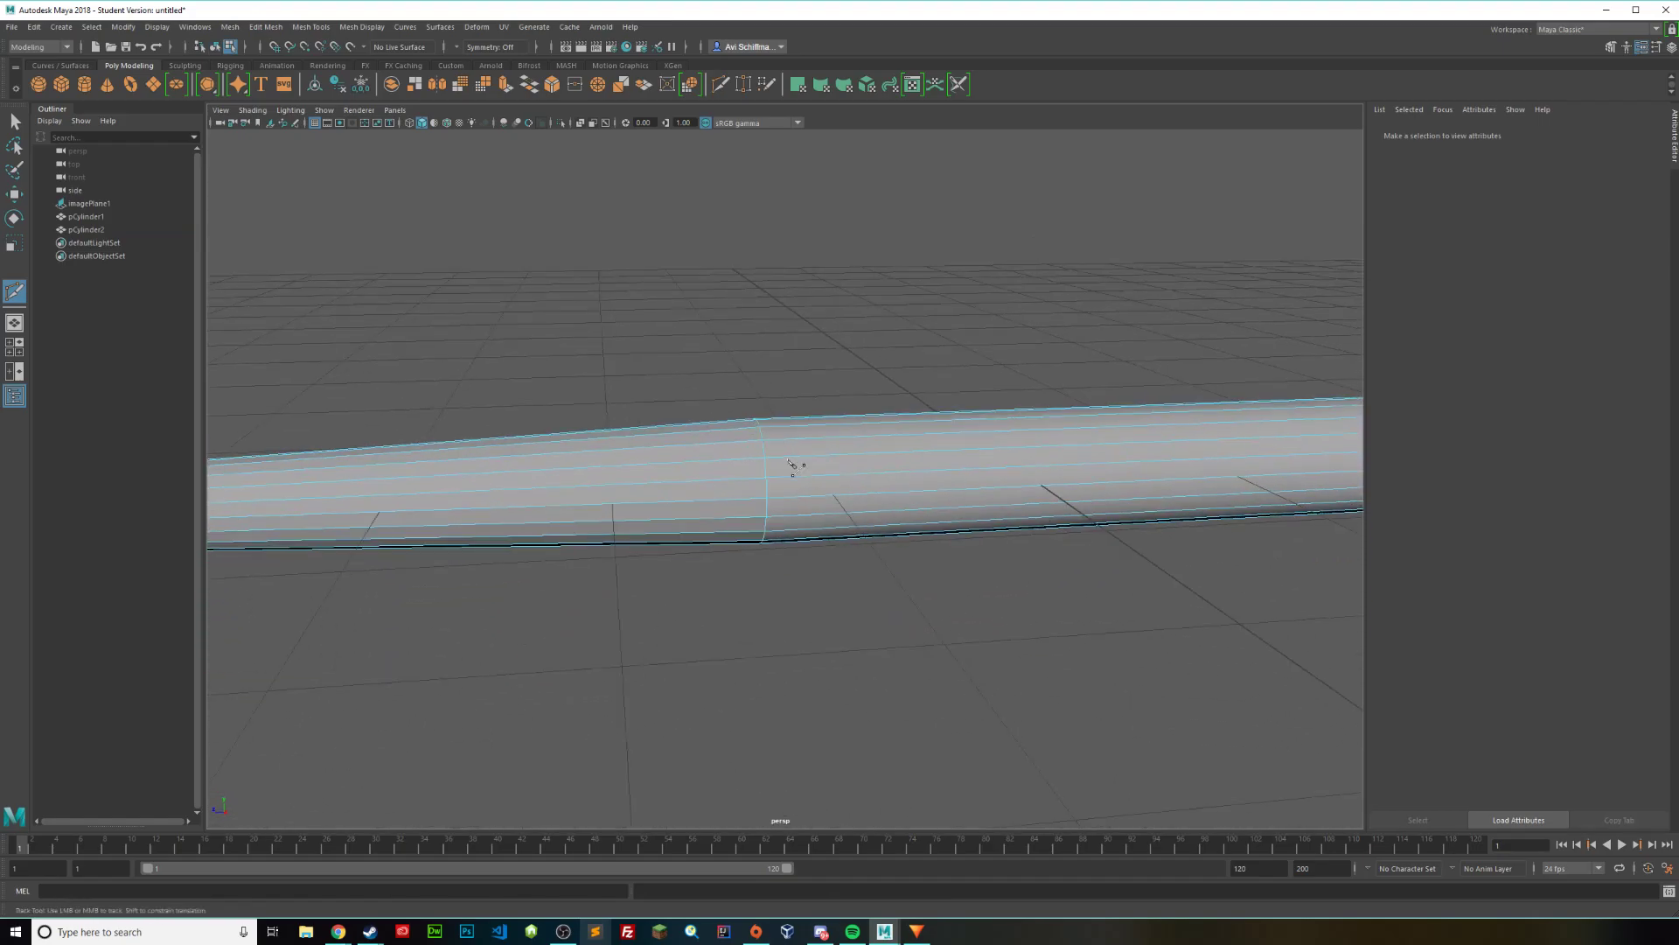
alt+right_drag(787, 464, 918, 470)
click(751, 477)
alt+right_drag(814, 489, 724, 505)
Step: Try to insert an edge loop on the shaft next to the tip, and return to object mode
alt+middle_drag(437, 515, 1104, 444)
click(838, 469)
alt+right_drag(858, 468, 930, 480)
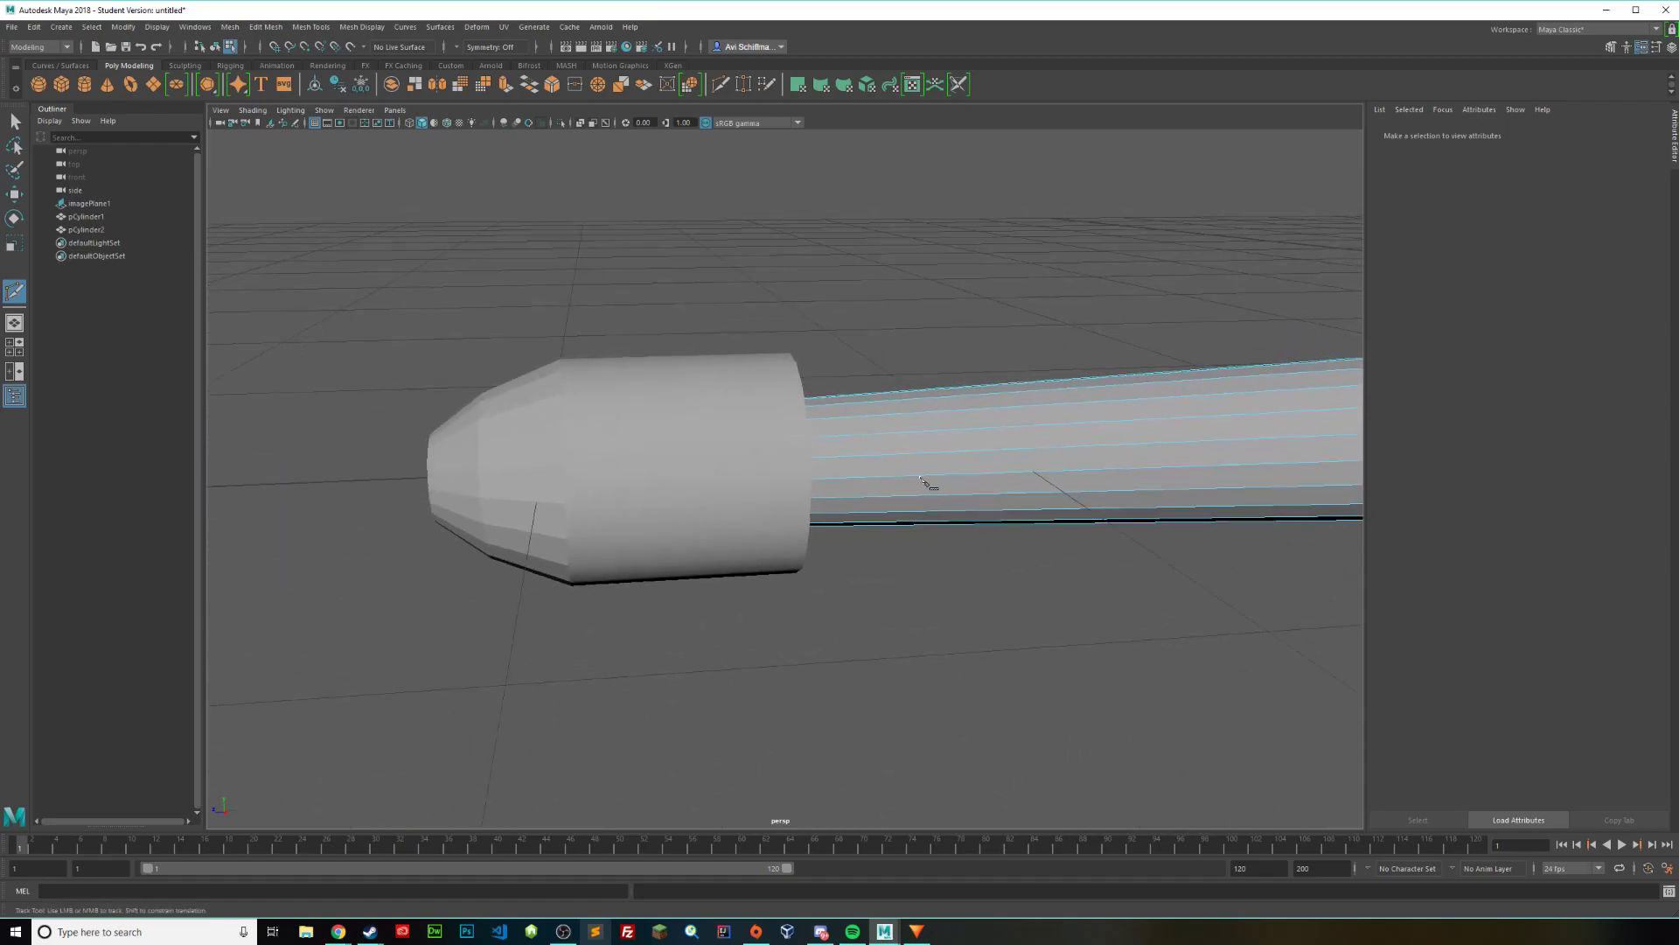
alt+drag(930, 481, 866, 476)
key(q)
right_drag(686, 455, 749, 436)
Step: Select the shaft in wireframe display and insert an edge loop near its tip end with Multi-Cut, returning to shaded object mode
click(579, 436)
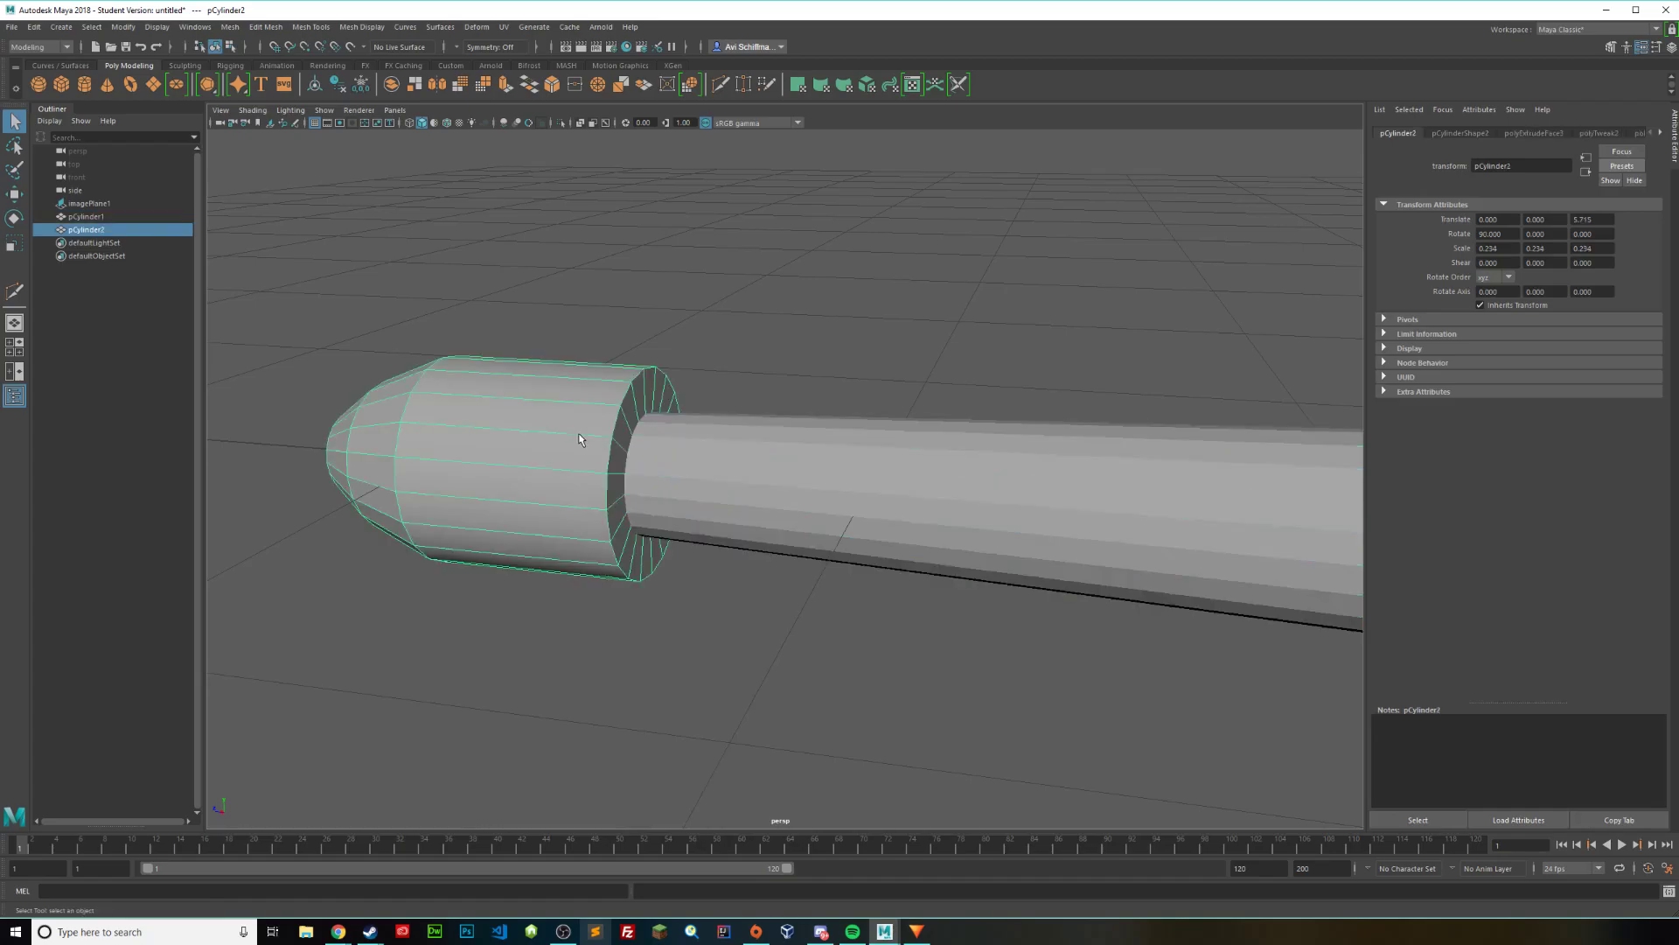
click(708, 465)
key(4)
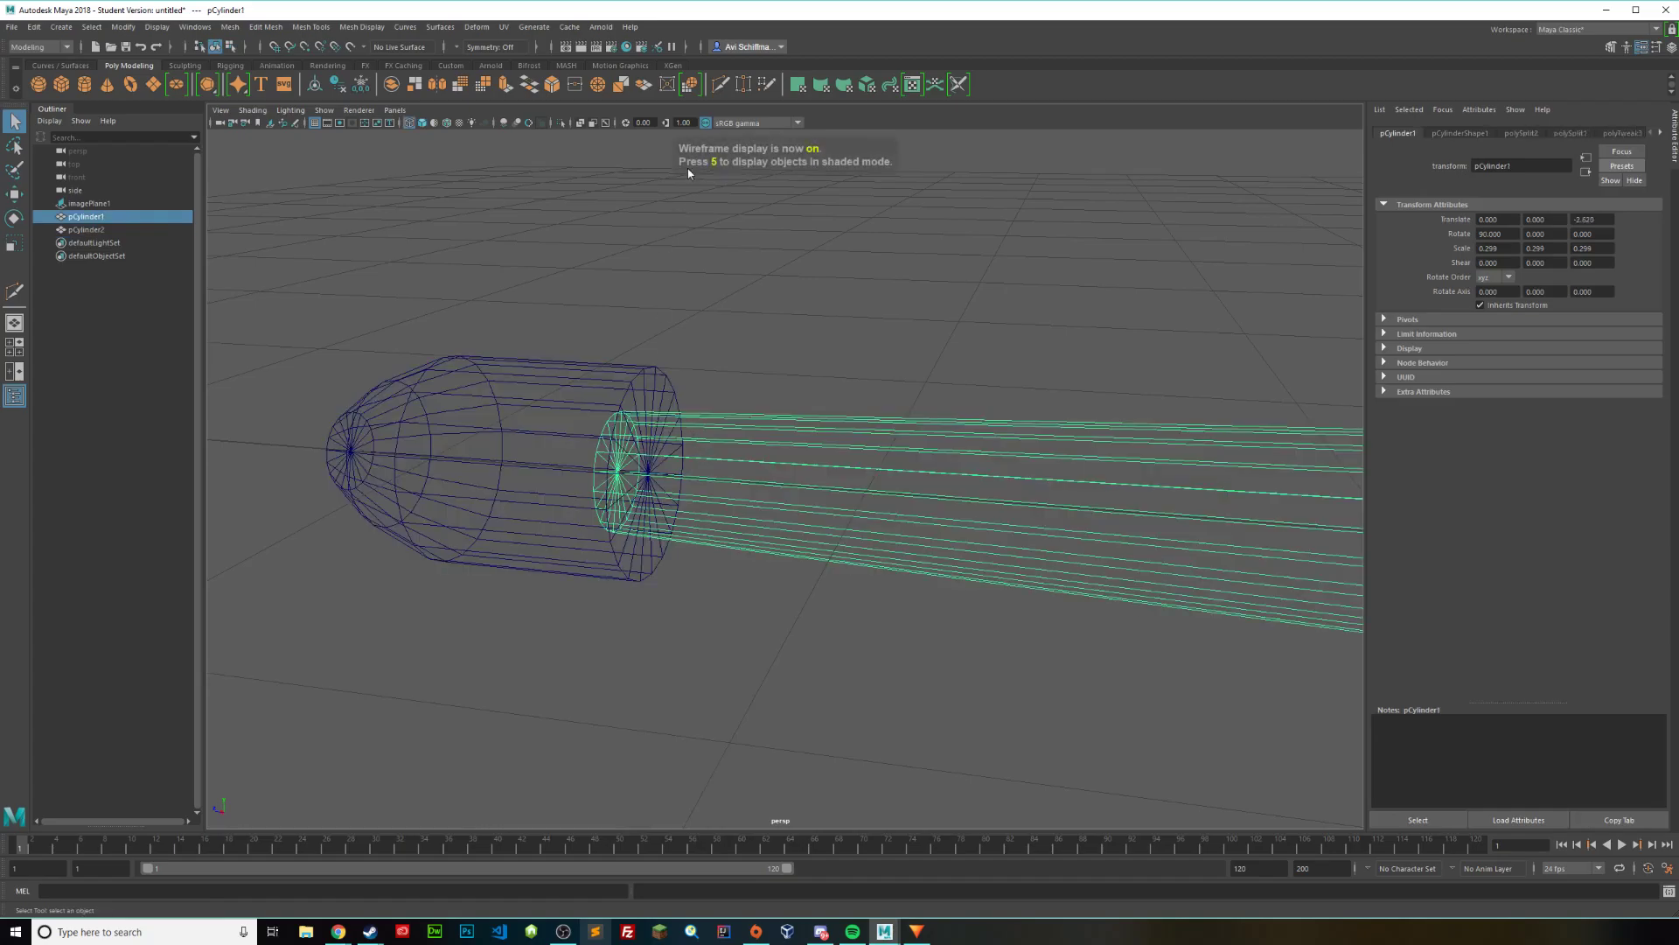
click(719, 85)
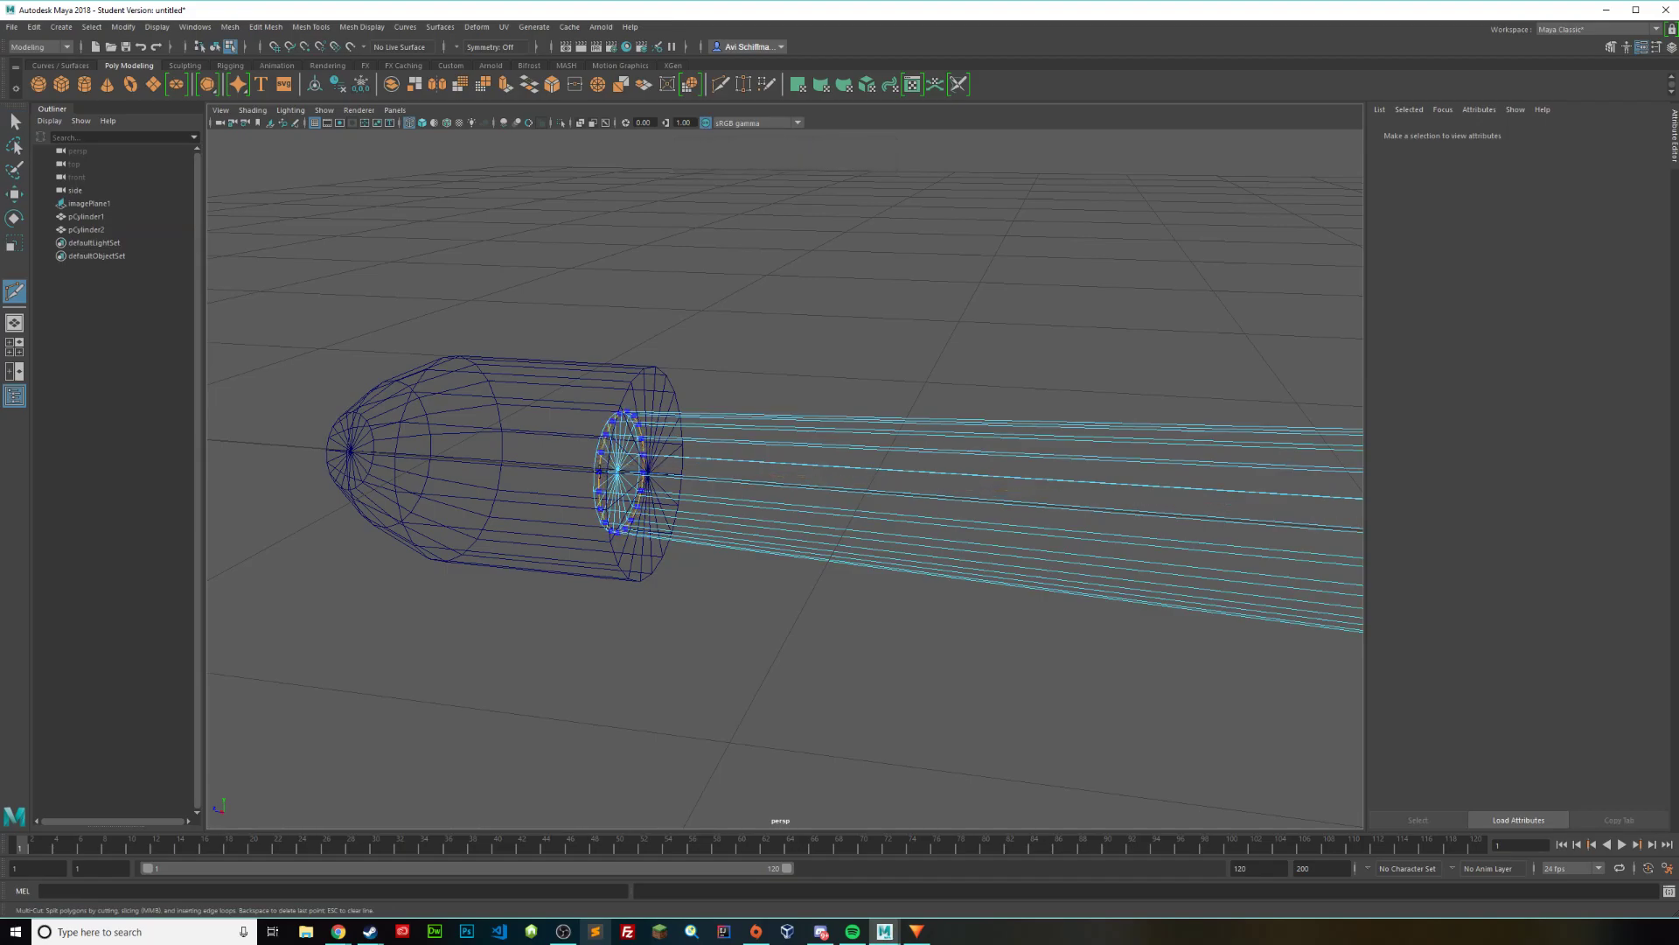
key(1)
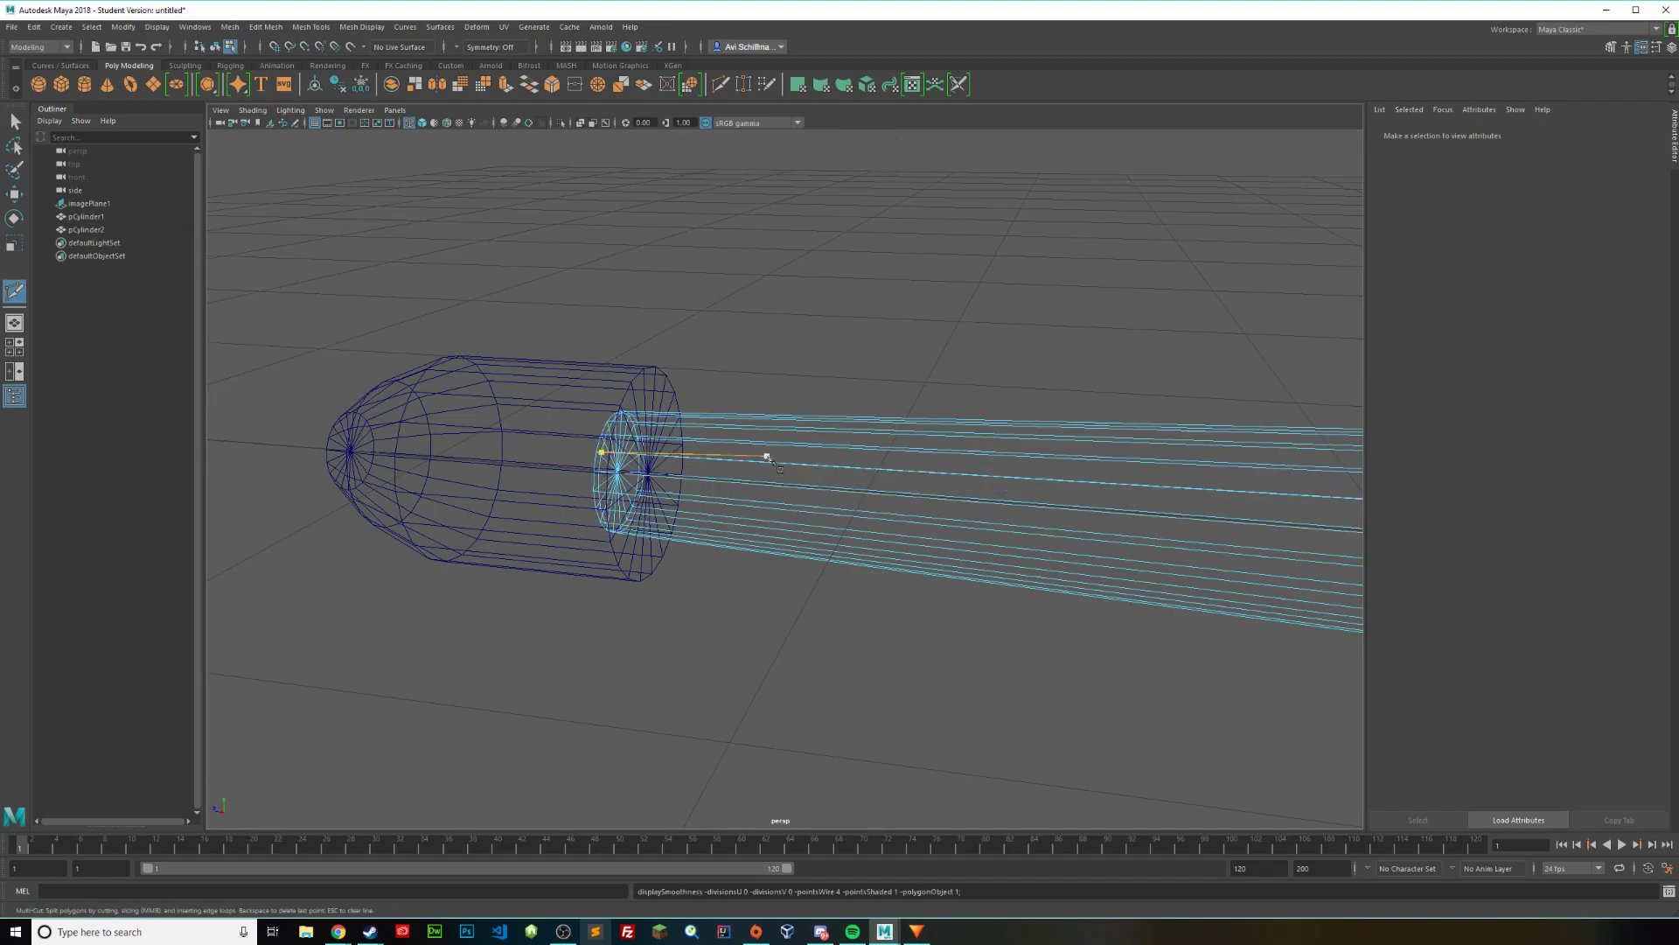
alt+middle_drag(767, 457, 773, 502)
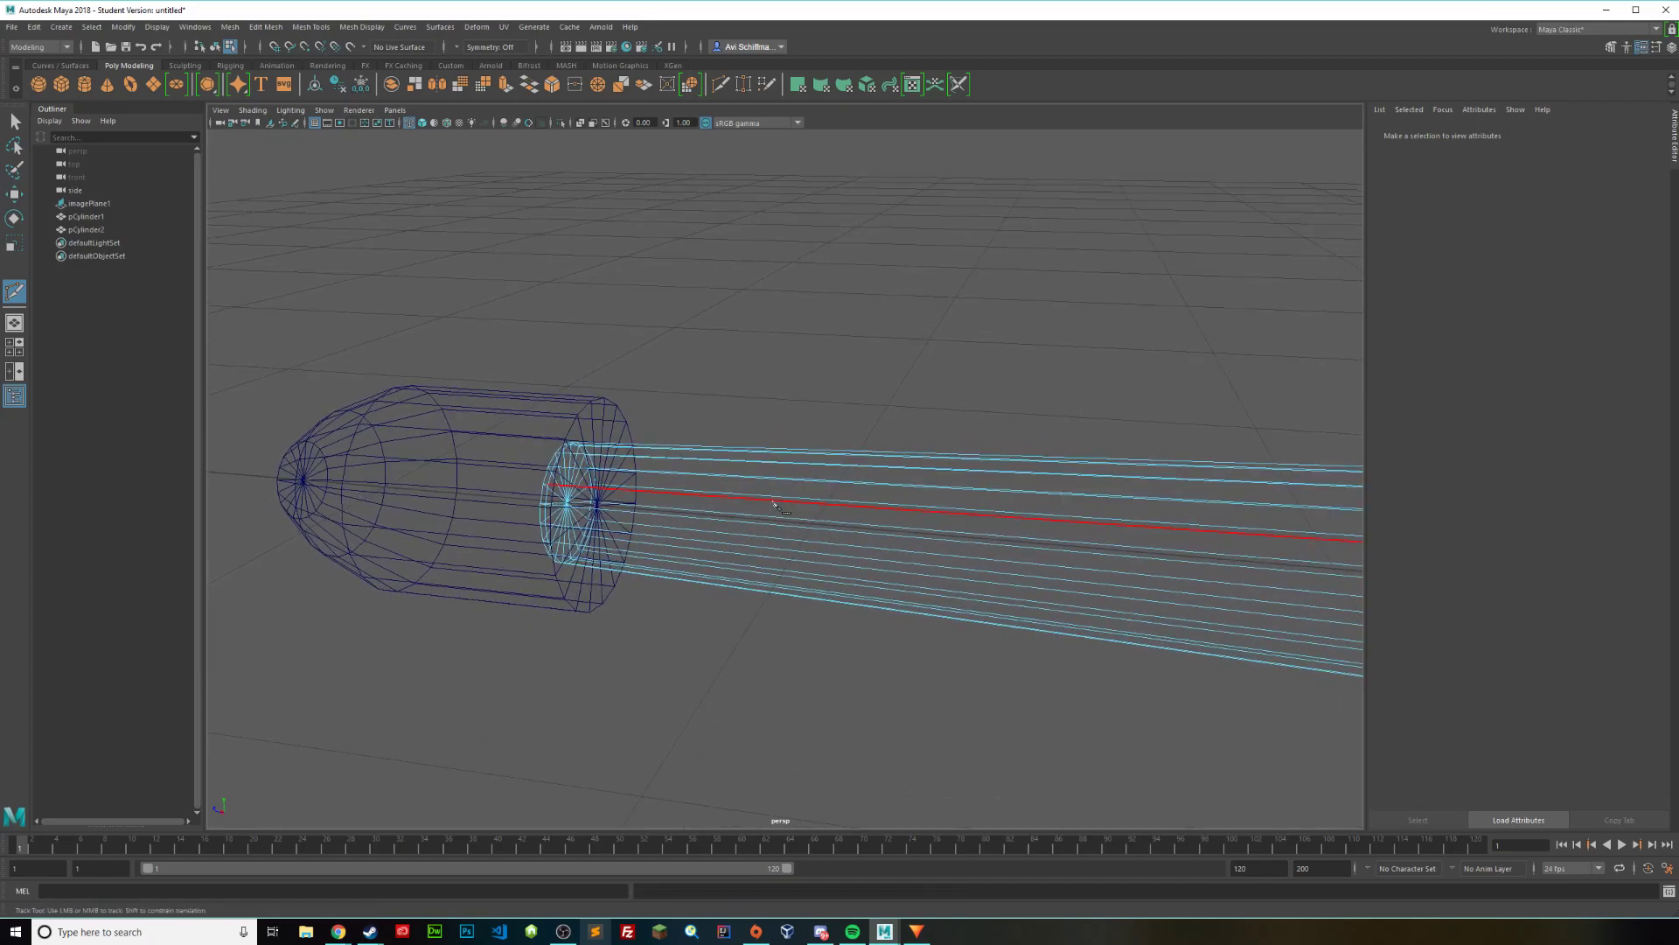
key(5)
key(q)
right_drag(782, 500, 932, 512)
Step: Examine the shaft along its length, from the tip to the thick end
scroll(938, 511, down, 9)
alt+middle_drag(1095, 513, 699, 508)
click(889, 533)
scroll(894, 534, down, 7)
alt+drag(1003, 529, 767, 523)
scroll(767, 523, up, 4)
scroll(770, 524, up, 3)
Step: Apply Smooth to the shaft mesh with increased divisions, return to object mode, and deselect it
click(791, 490)
key(1)
alt+middle_drag(546, 424, 926, 444)
scroll(922, 443, up, 5)
scroll(923, 449, up, 4)
alt+middle_drag(1159, 466, 614, 374)
scroll(612, 372, down, 4)
click(230, 27)
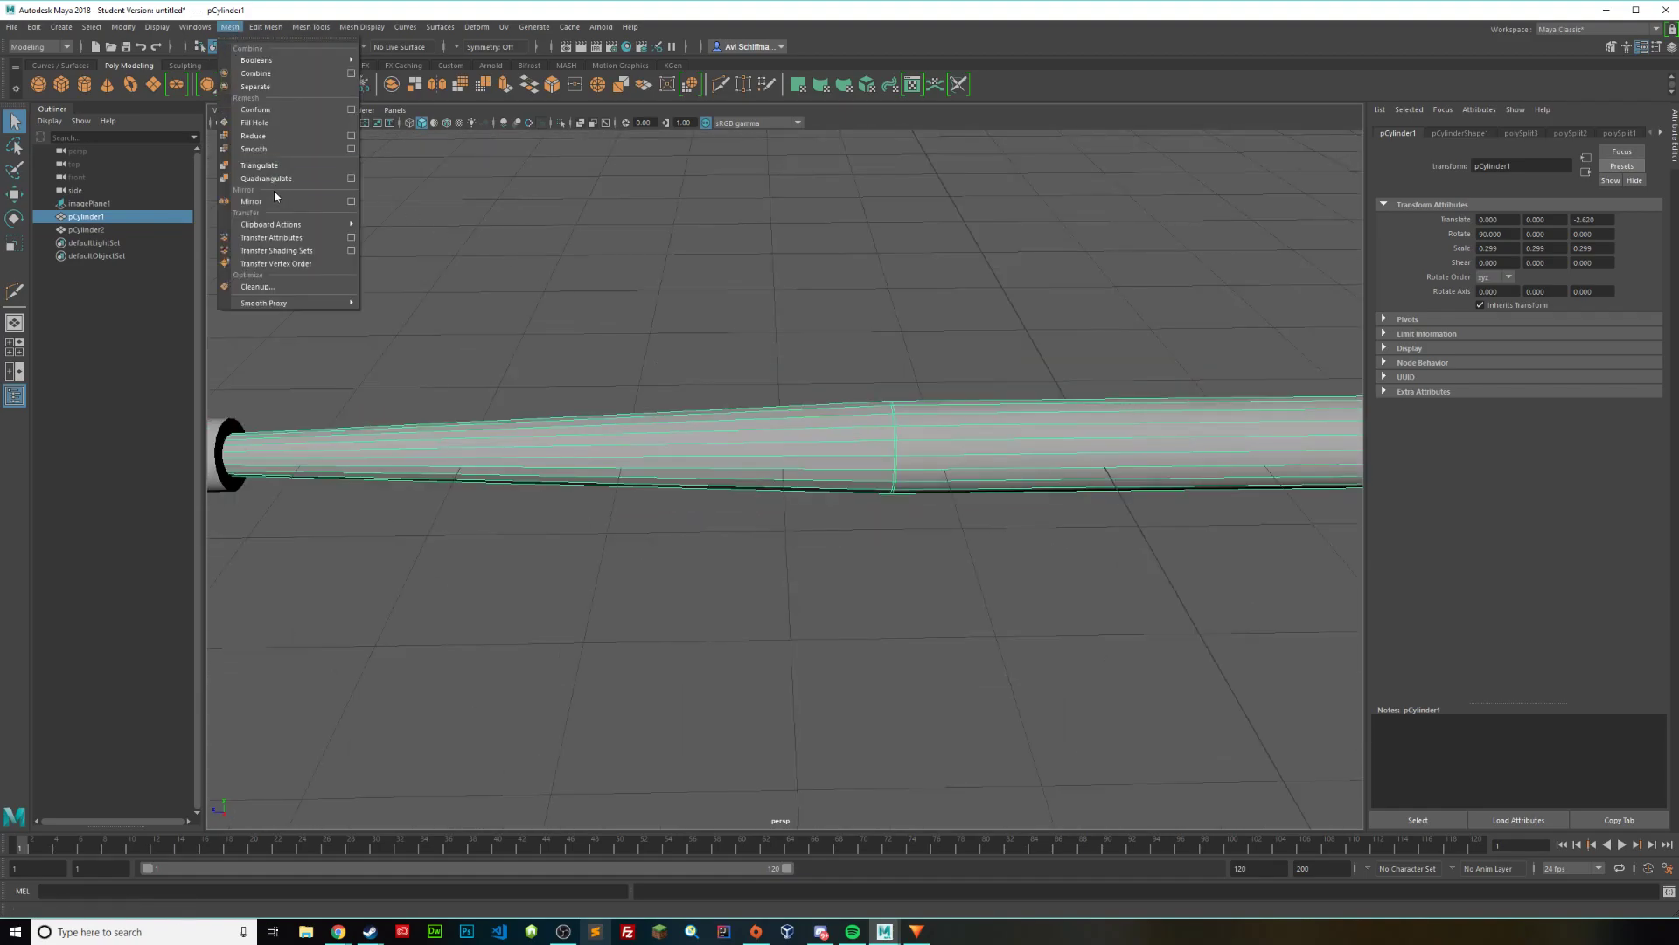
click(273, 145)
drag(1092, 497, 1115, 497)
right_drag(957, 442, 1018, 411)
click(820, 315)
Step: Select the tip and insert an edge loop close to its flat end by the shaft with the Multi-Cut tool
scroll(822, 337, down, 4)
scroll(1111, 437, down, 5)
alt+drag(1111, 438, 1129, 437)
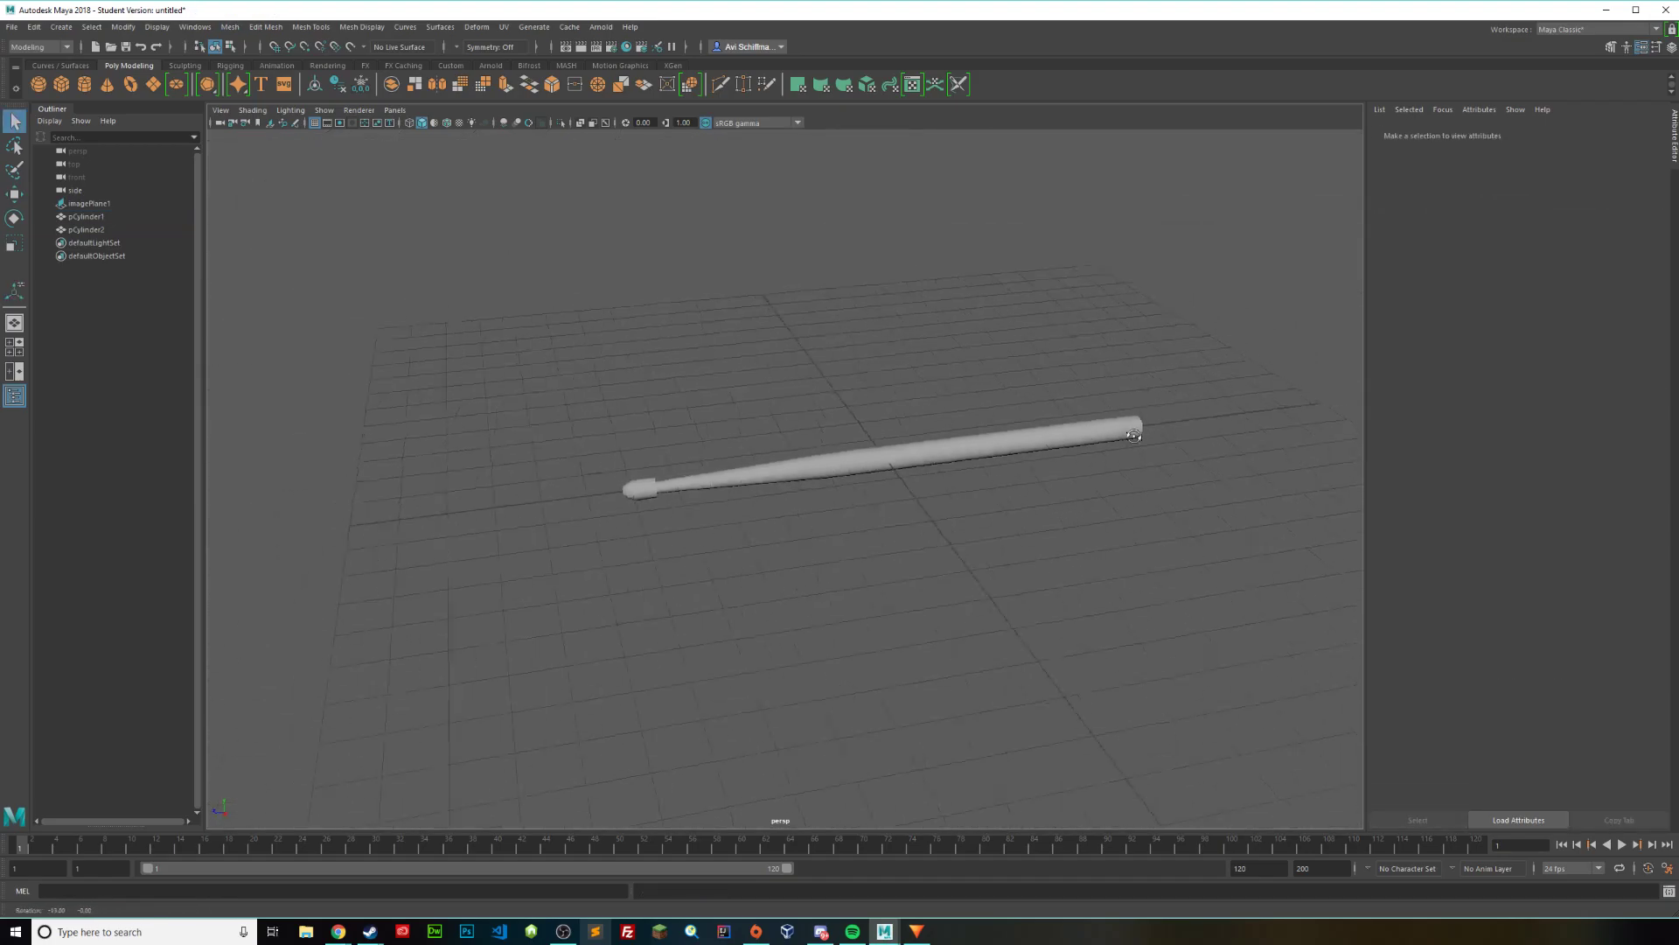
scroll(1128, 436, up, 8)
click(1014, 411)
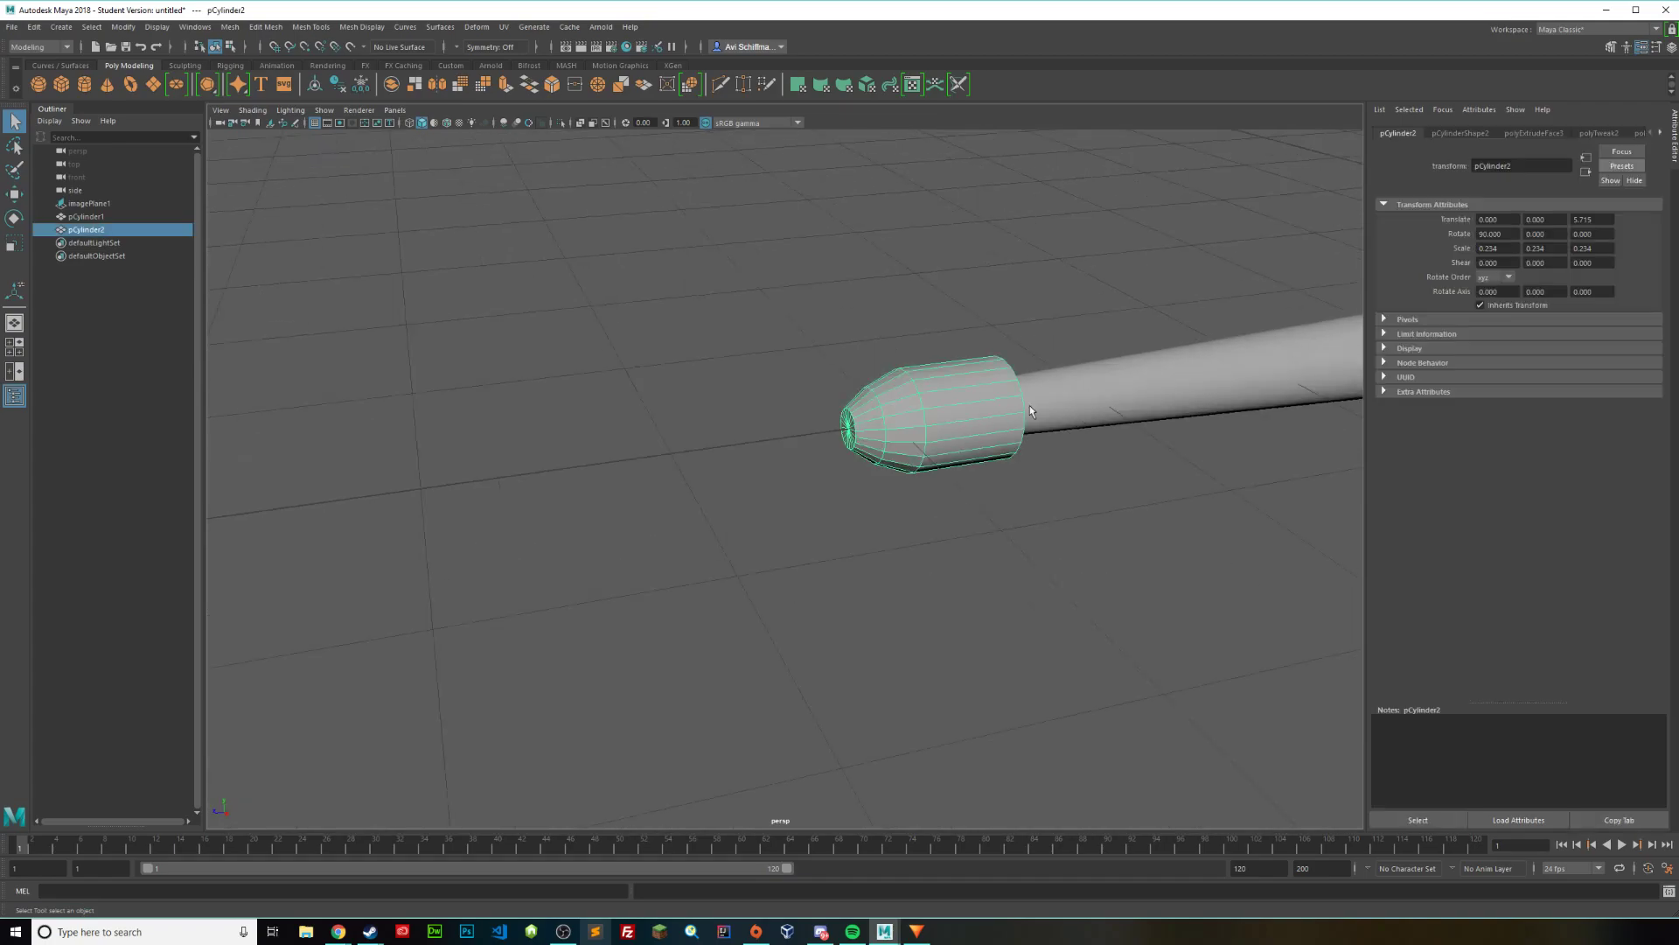
alt+middle_drag(1127, 313, 899, 381)
scroll(899, 381, up, 6)
click(720, 84)
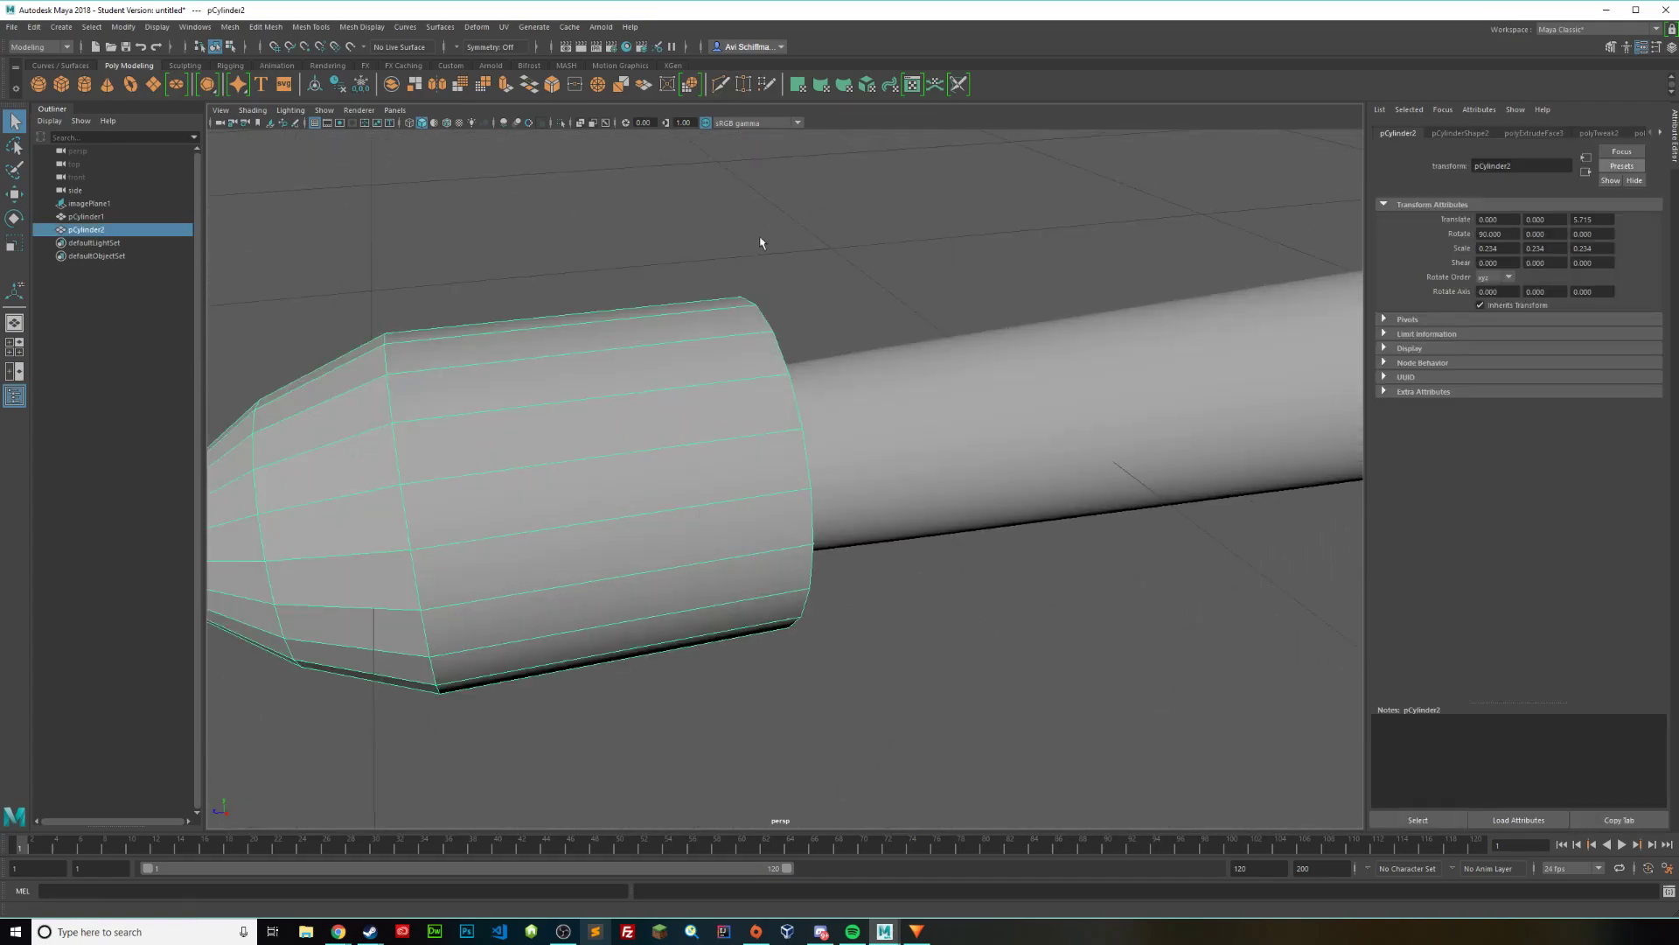
ctrl+click(796, 430)
Step: Insert supporting edge loops near the tip's front end and beside the start of its taper, then return to object mode
alt+middle_drag(461, 502, 708, 446)
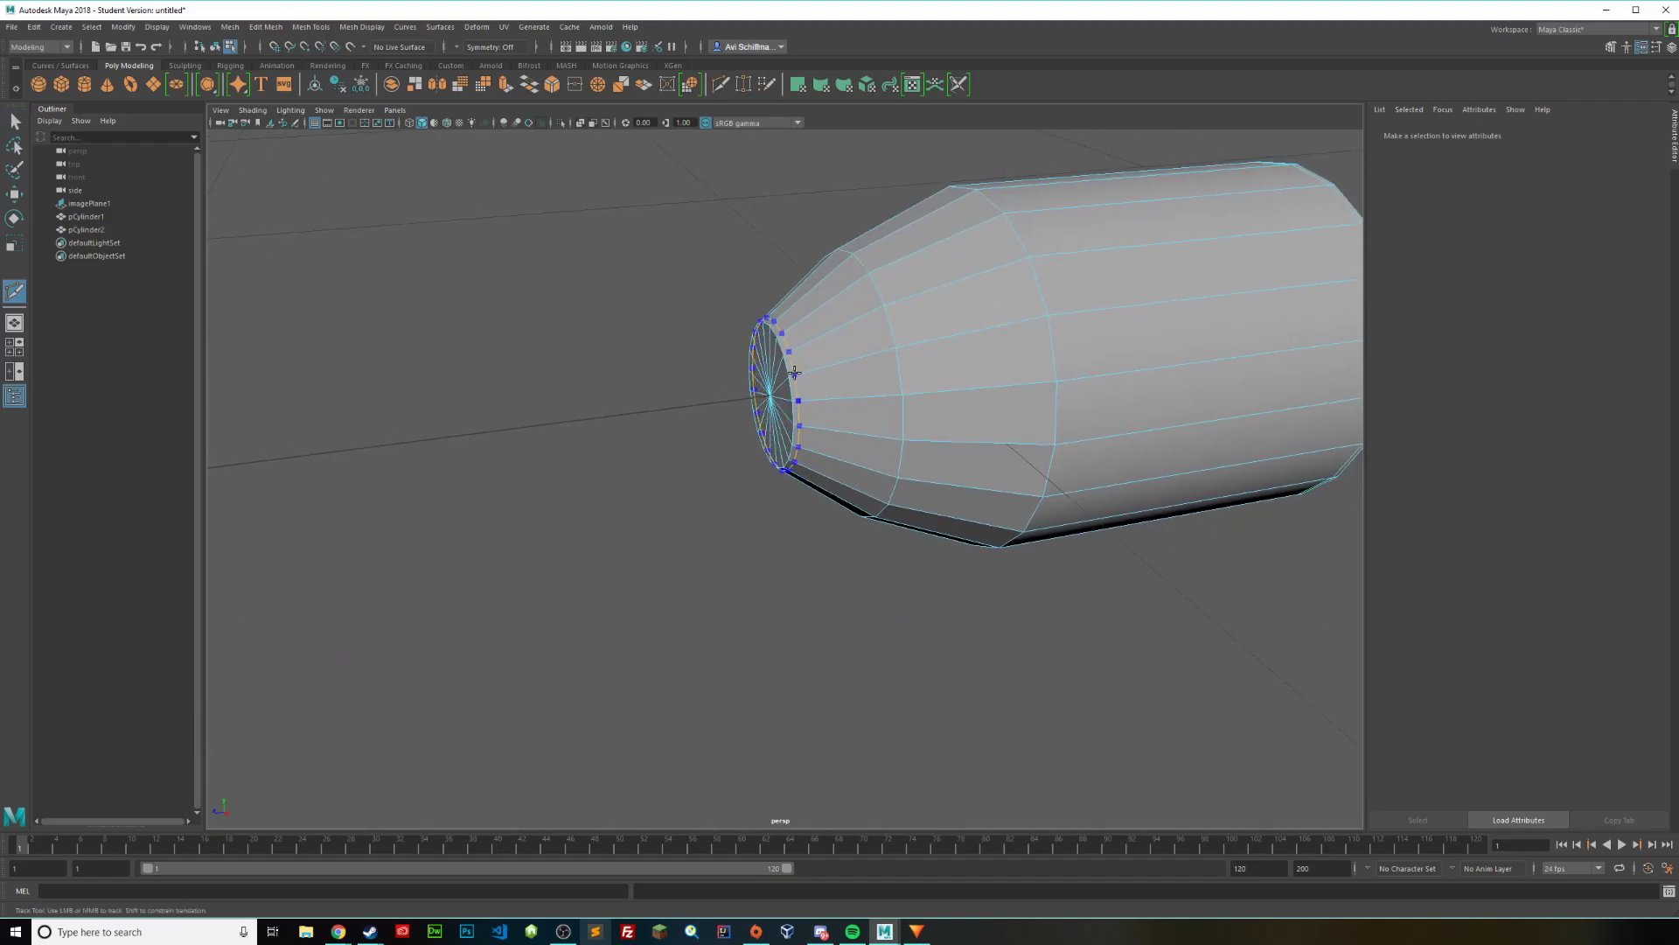
alt+middle_drag(1303, 289, 1019, 328)
key(q)
right_drag(722, 353, 786, 336)
click(793, 597)
scroll(793, 596, down, 5)
Step: Apply Smooth to the tip mesh with 2 division levels and deselect it
click(745, 473)
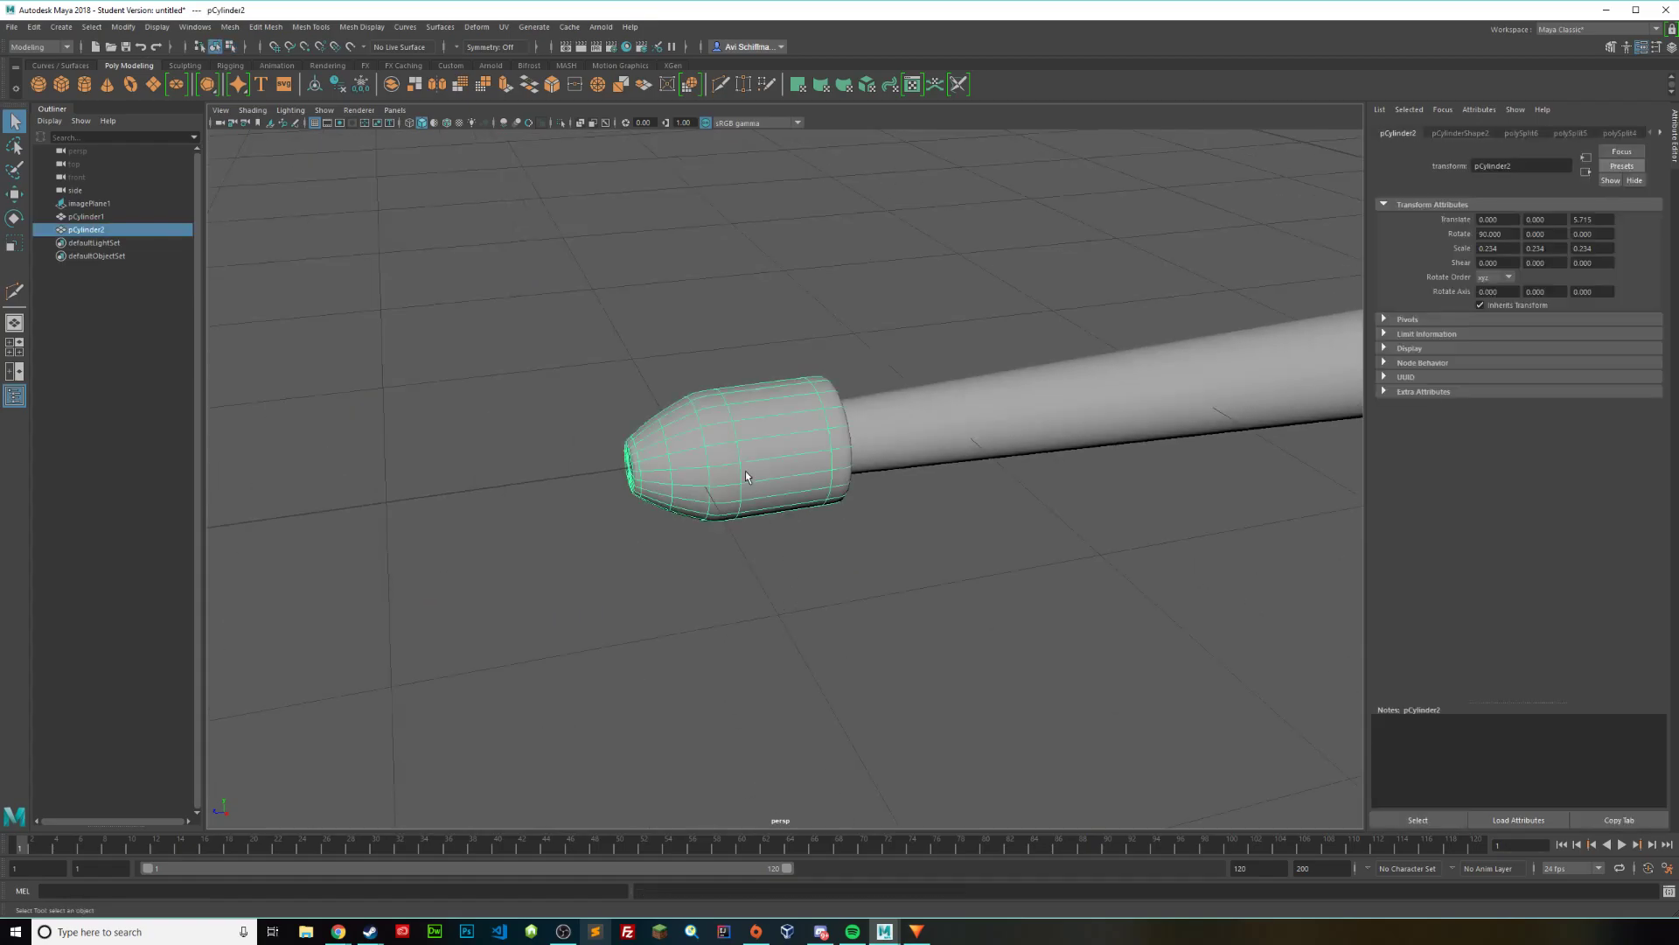
click(229, 27)
click(262, 200)
drag(1093, 497, 1115, 497)
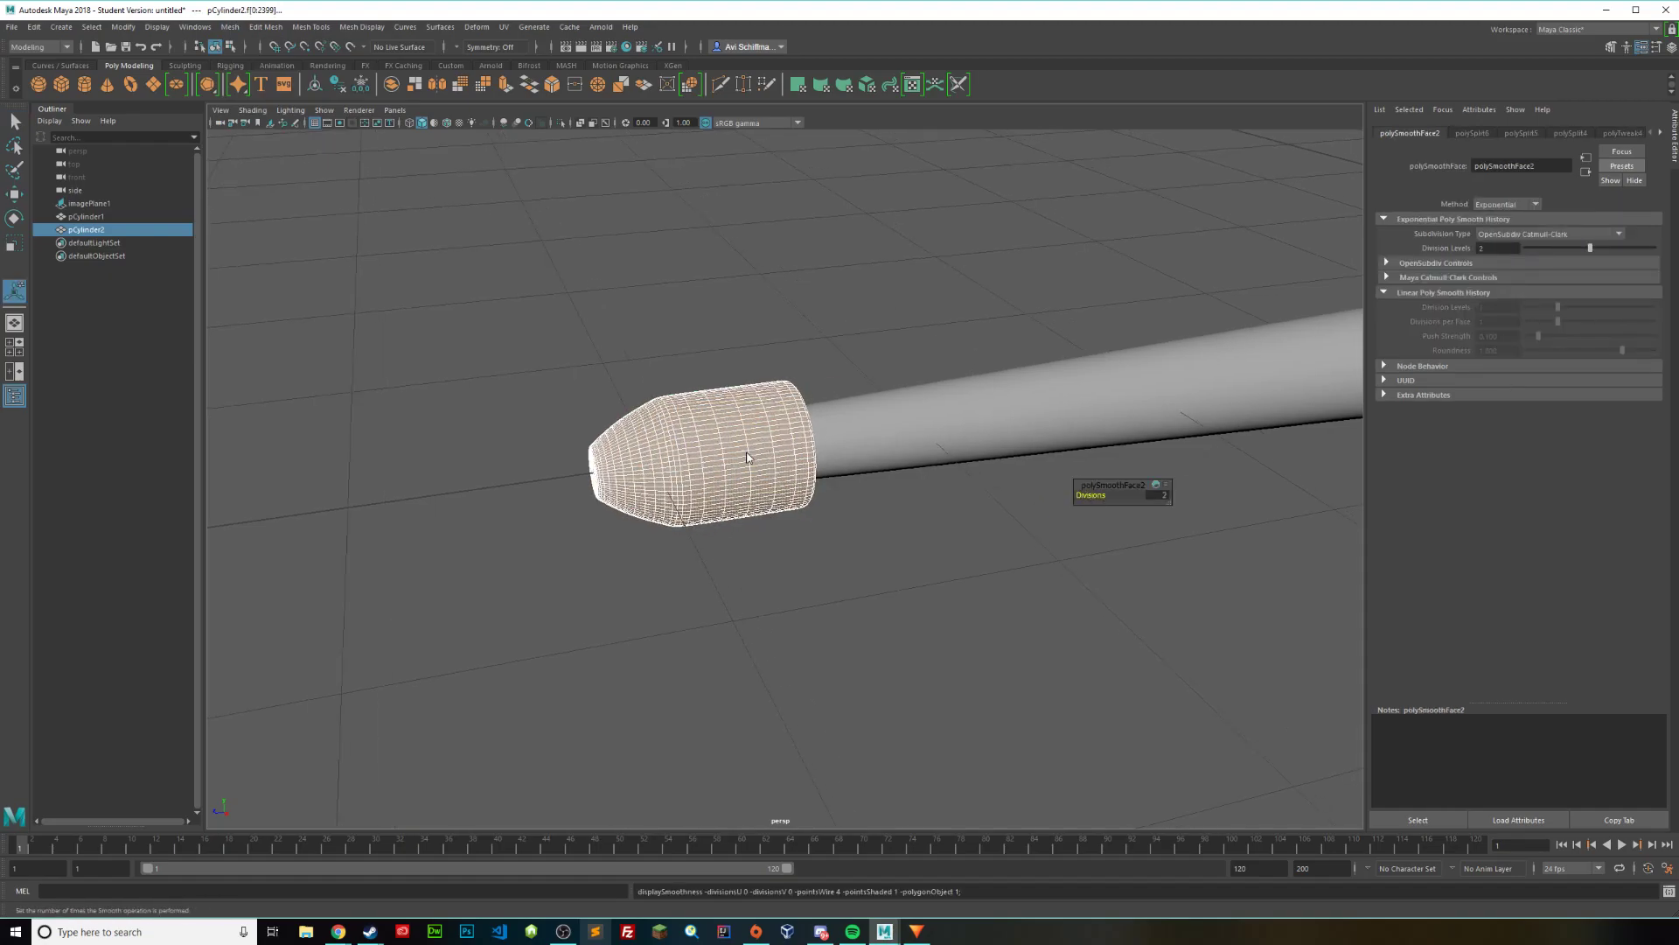
key(q)
click(920, 508)
Step: Examine the overall shape and smoothness of the whole drumstick from several angles
scroll(934, 500, down, 5)
scroll(934, 496, down, 5)
alt+drag(982, 491, 960, 510)
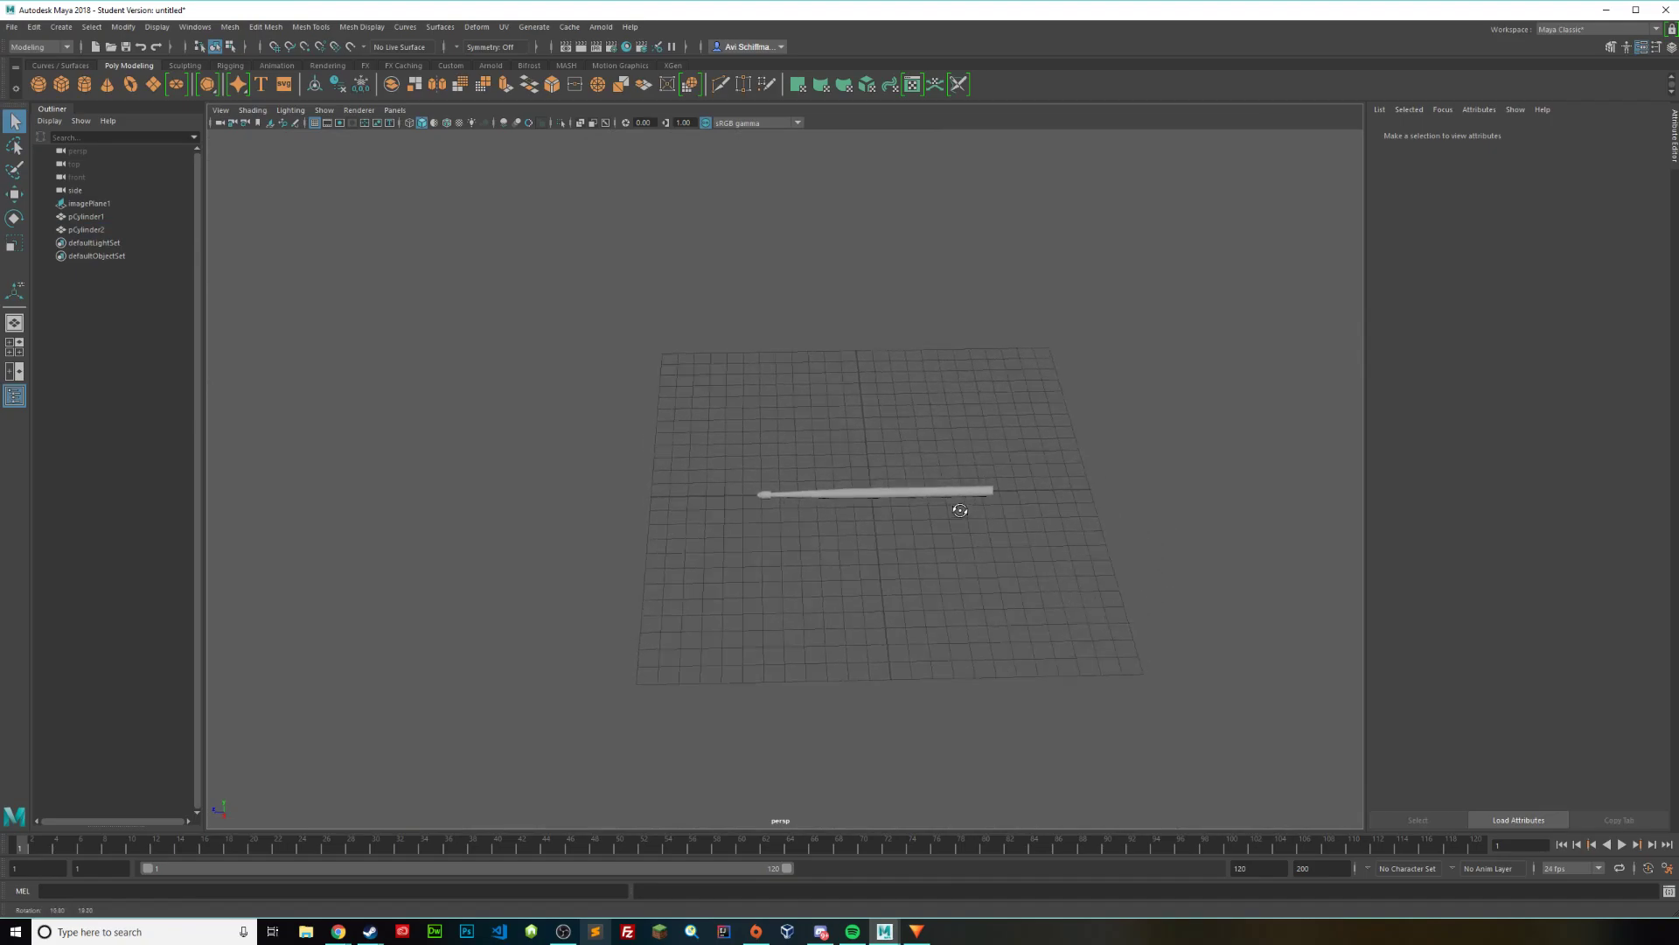
scroll(1007, 492, up, 4)
alt+drag(1065, 490, 1131, 463)
scroll(1132, 462, up, 4)
alt+middle_drag(1134, 459, 968, 479)
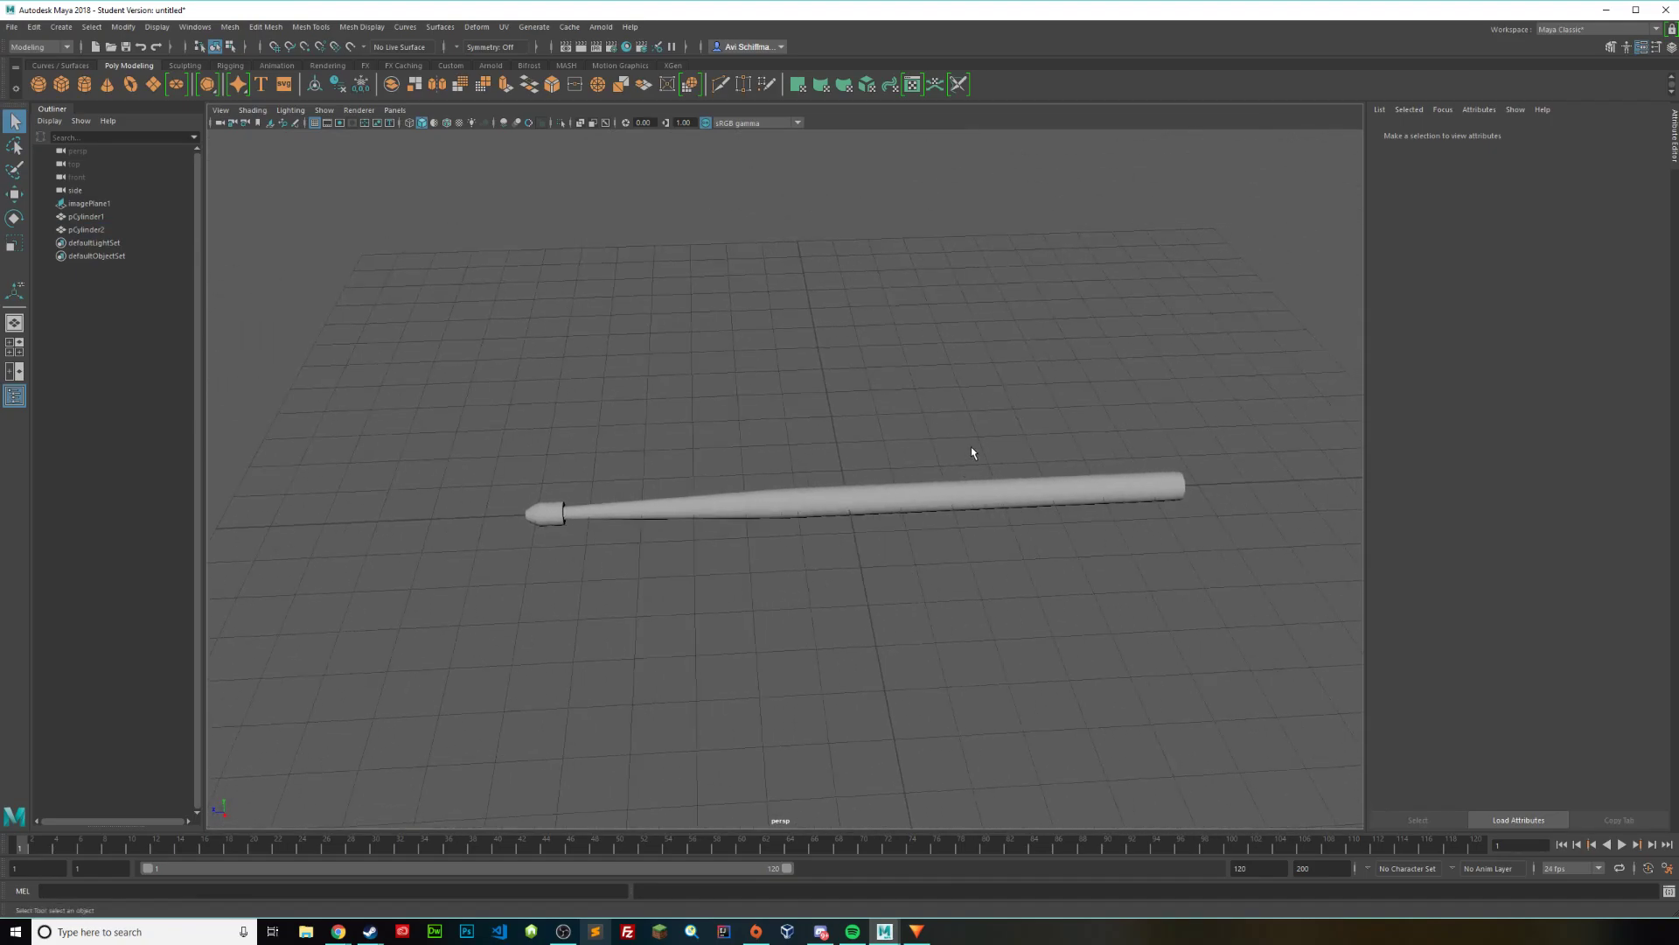